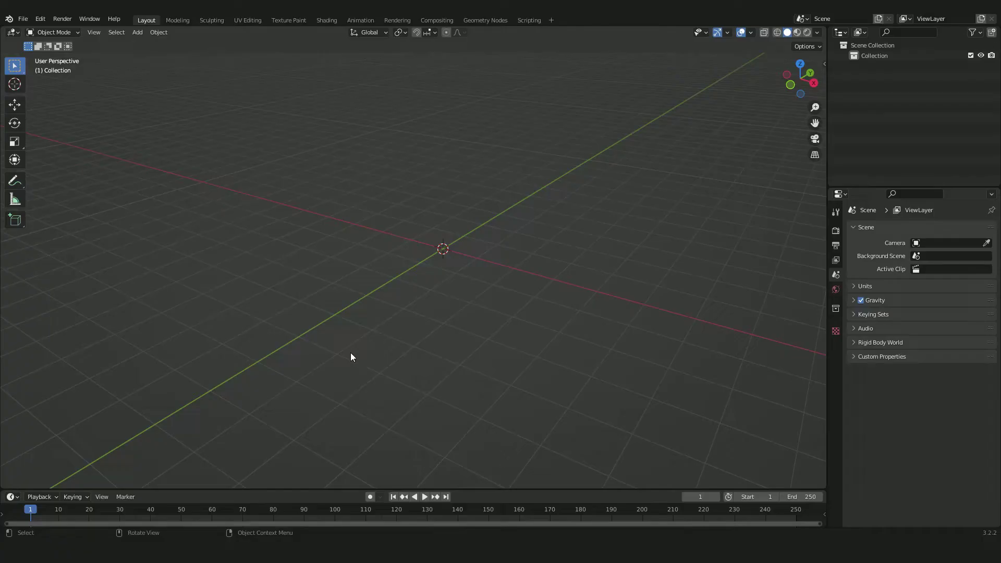
# Bring up the Add menu over the empty 3D viewport with Shift+A
pyautogui.hotkey('shift', 'a')
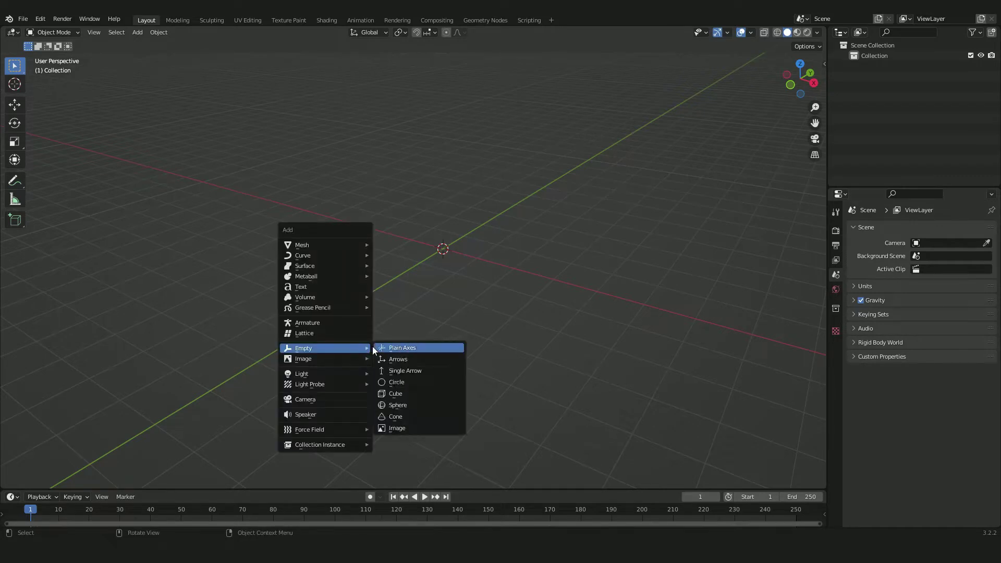
# Add a camera at the world origin and show its transform properties
pyautogui.click(355, 399)
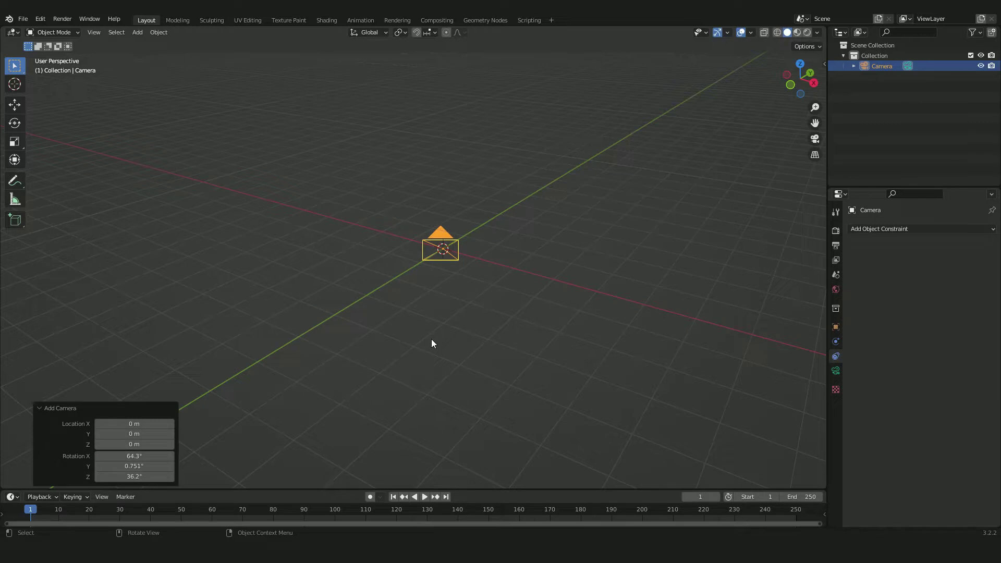
pyautogui.moveTo(483, 251); pyautogui.dragTo(503, 338, button='middle')
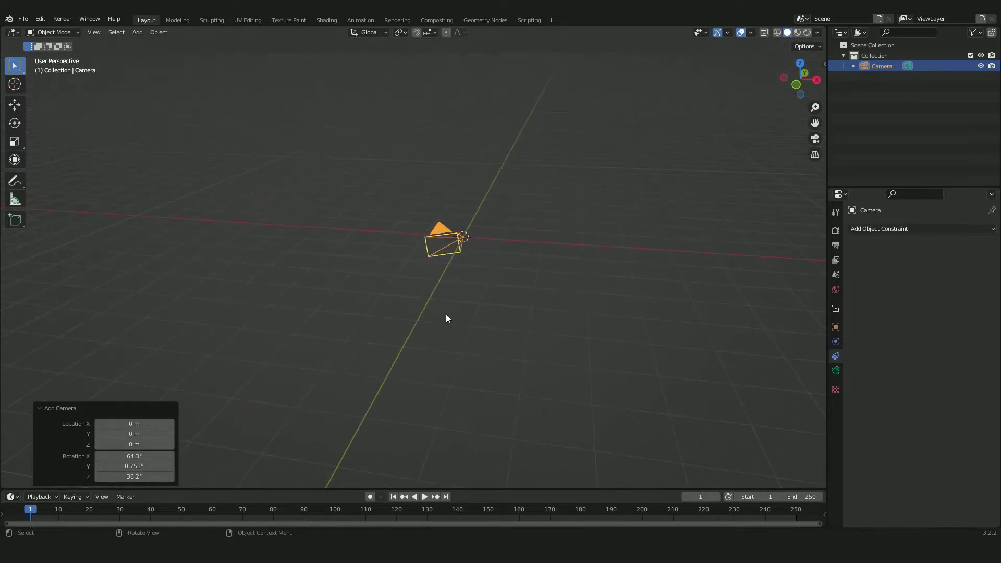
pyautogui.moveTo(526, 277); pyautogui.dragTo(558, 273, button='middle')
pyautogui.click(870, 228)
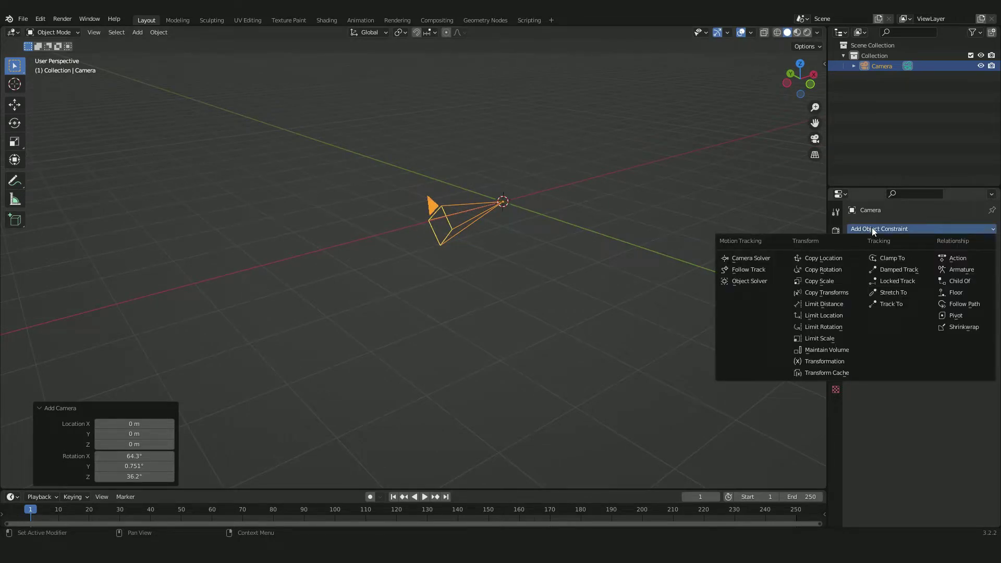
pyautogui.press('Escape')
pyautogui.click(835, 327)
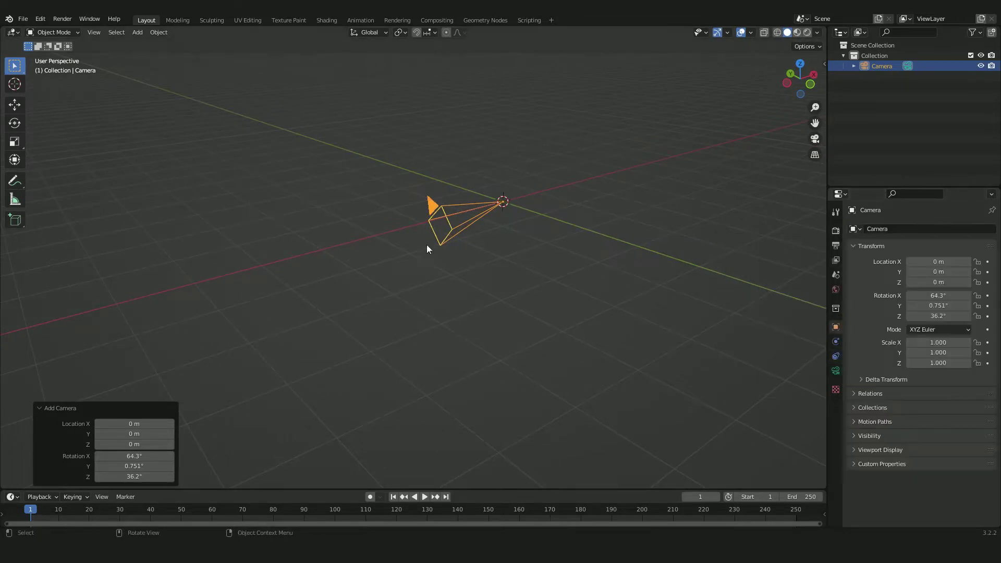
pyautogui.moveTo(527, 251); pyautogui.dragTo(448, 265, button='middle')
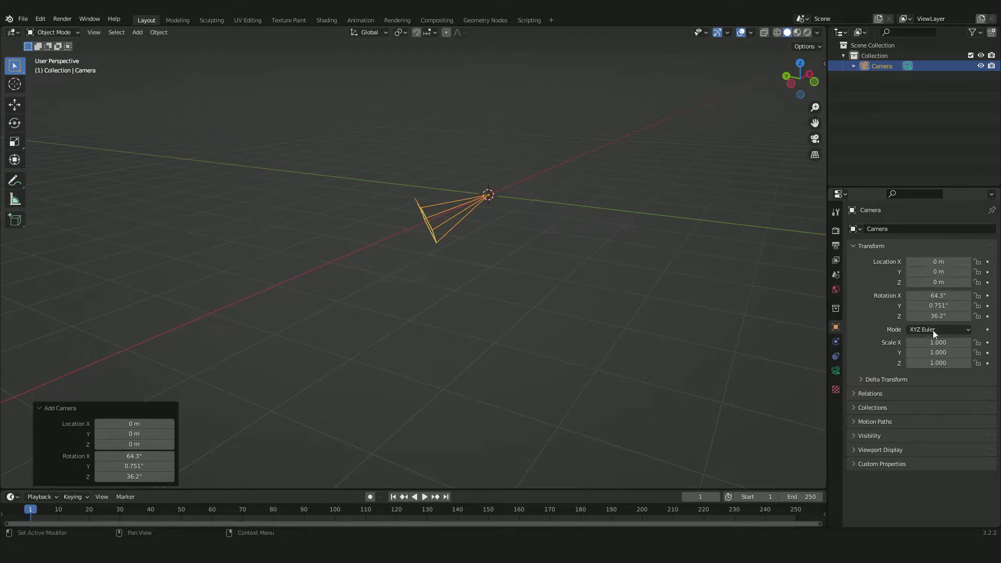
# Reset the camera's X, Y and Z rotation to 0°
pyautogui.click(937, 295)
pyautogui.write('0')
pyautogui.press('Return')
pyautogui.click(941, 306)
pyautogui.write('0')
pyautogui.press('Return')
pyautogui.click(944, 316)
pyautogui.write('0')
pyautogui.press('Return')
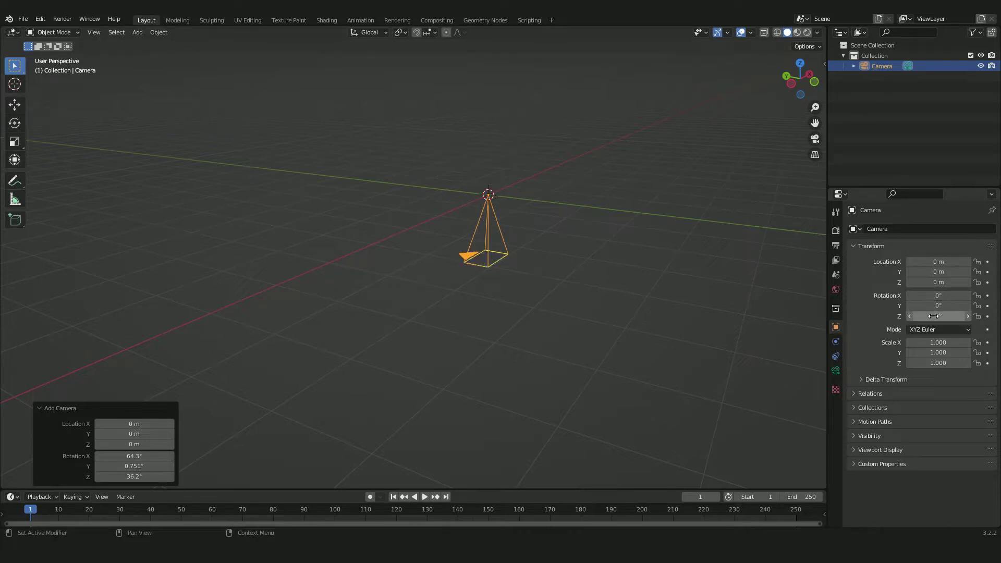
# Set the camera's X rotation to 90°
pyautogui.click(934, 295)
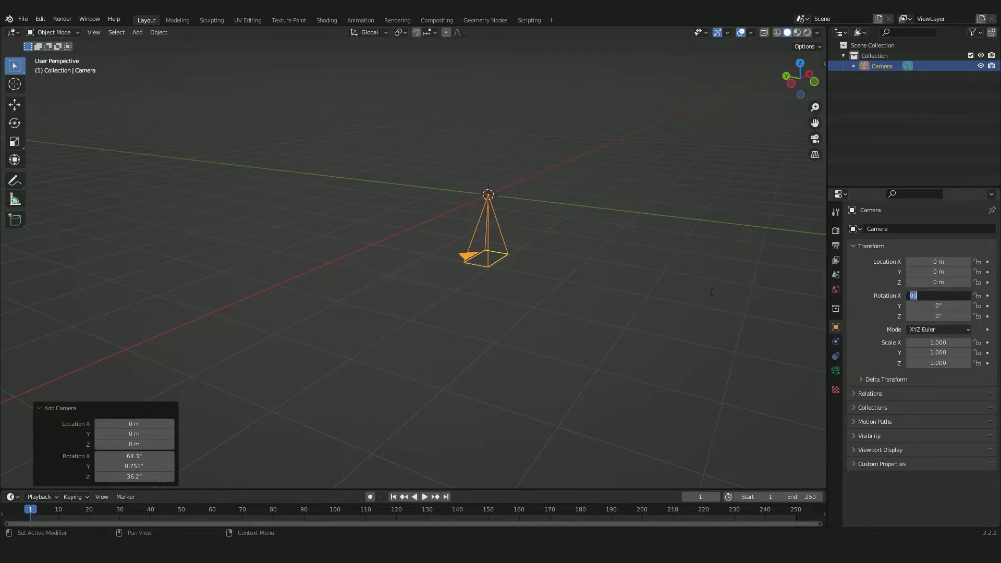
pyautogui.write('90')
pyautogui.press('Return')
pyautogui.moveTo(799, 221); pyautogui.dragTo(381, 225, button='middle')
pyautogui.moveTo(551, 205); pyautogui.dragTo(414, 261, button='middle')
pyautogui.hotkey('shift', 'a')
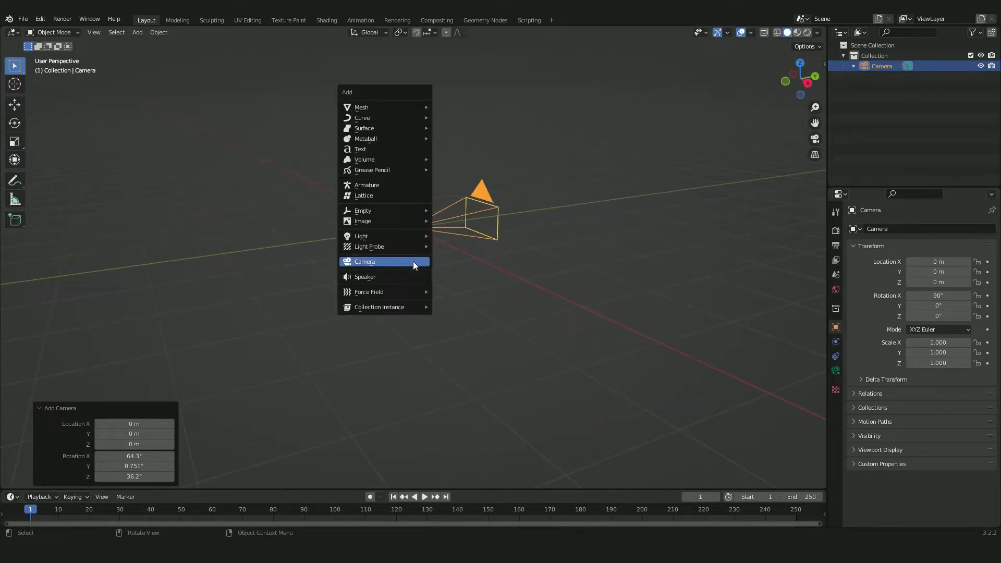
# Add a Bezier circle at the scene origin
pyautogui.moveTo(386, 119)
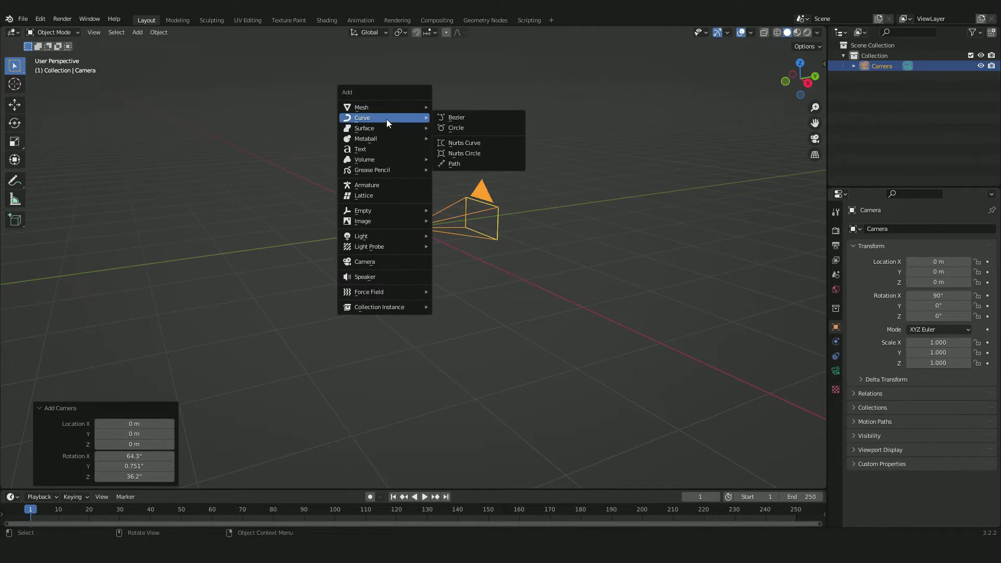
pyautogui.hotkey('shift', 'a')
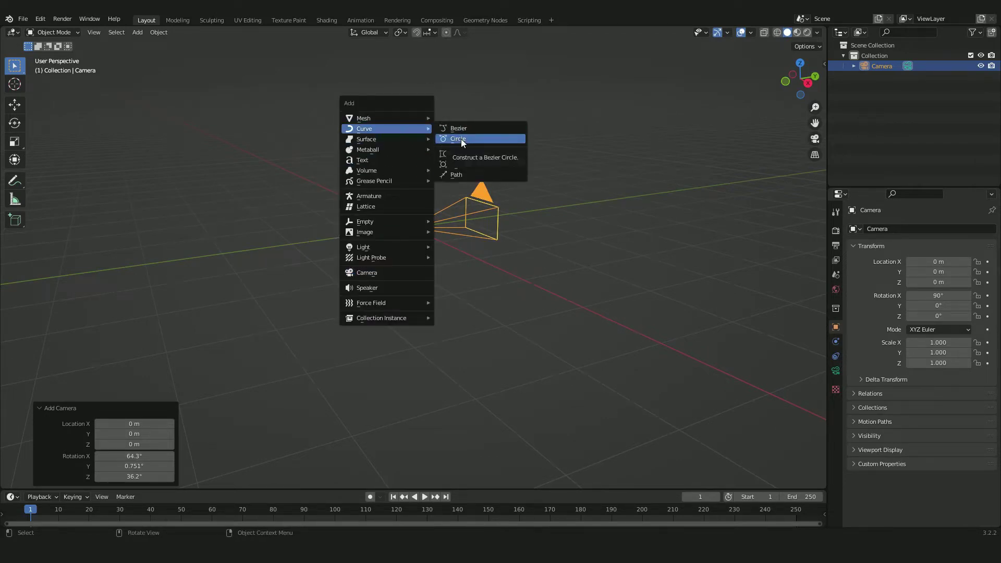
pyautogui.click(461, 139)
pyautogui.moveTo(440, 283); pyautogui.dragTo(503, 223, button='middle')
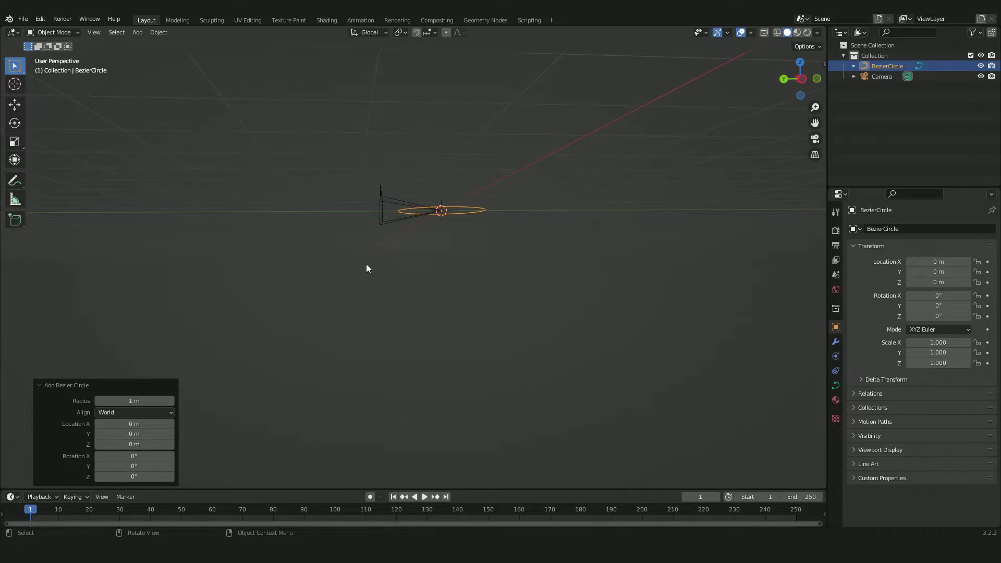
pyautogui.moveTo(416, 236); pyautogui.dragTo(450, 201, button='middle')
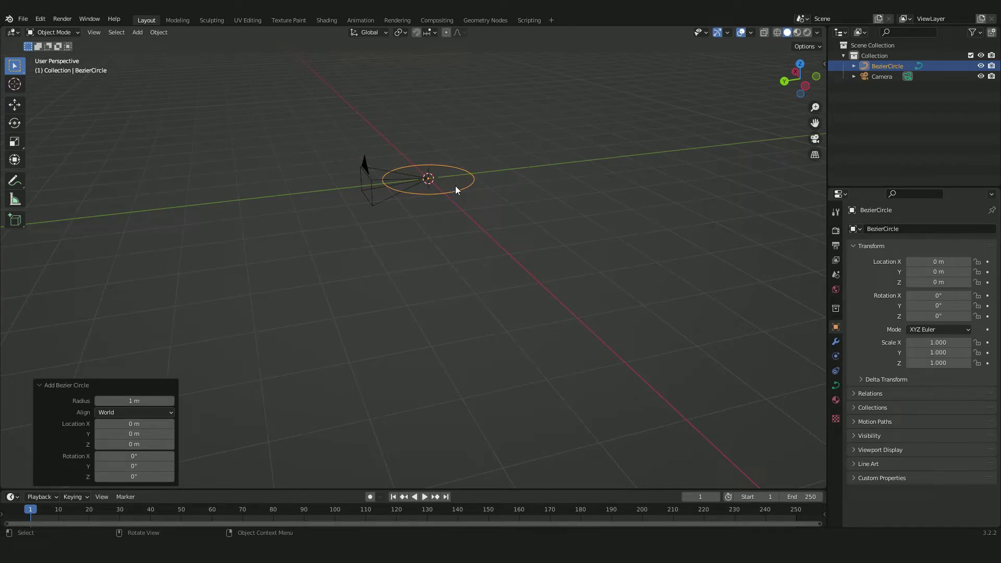
# Rotate the circle 90° about the Y axis to stand it upright
pyautogui.press('r')
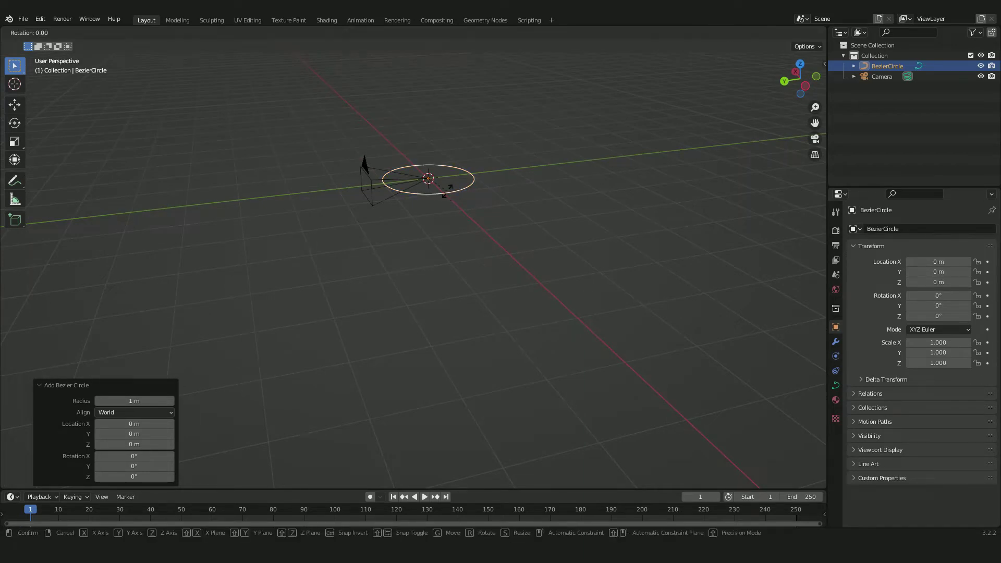
pyautogui.write('y')
pyautogui.write('90')
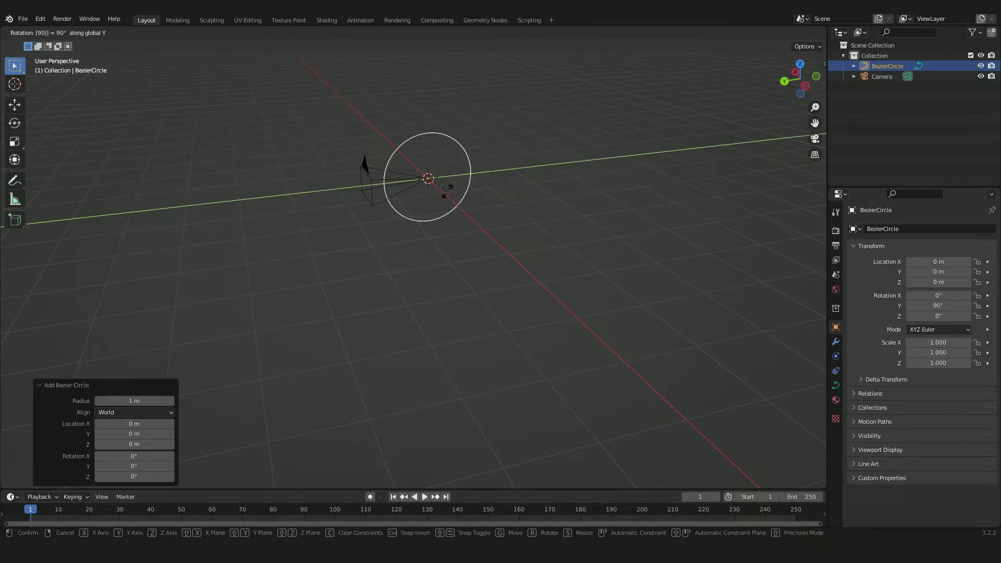
pyautogui.press('Return')
pyautogui.scroll(-5, 511, 244)
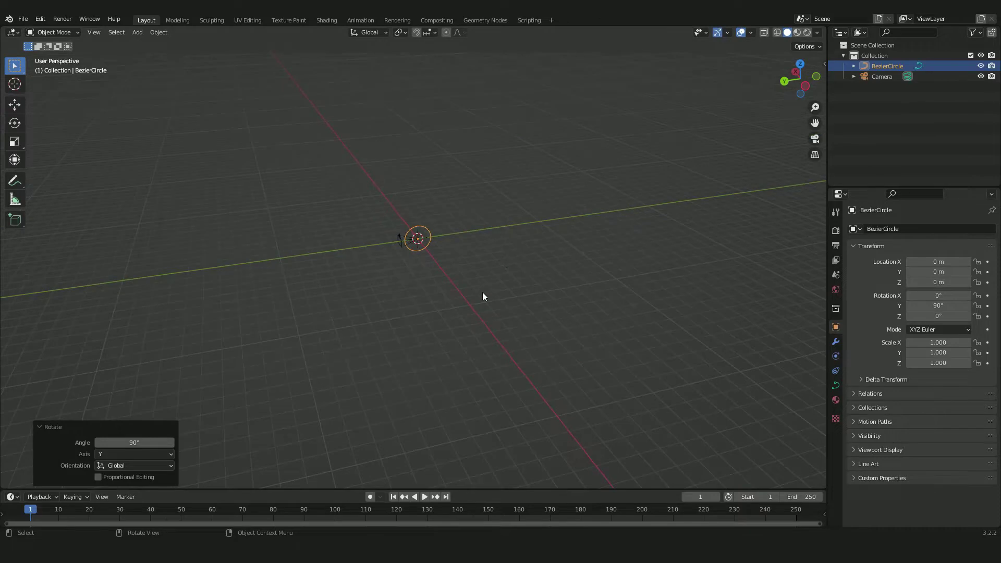
# Scale the circle up to 11.007 and switch to the Left orthographic view
pyautogui.press('s')
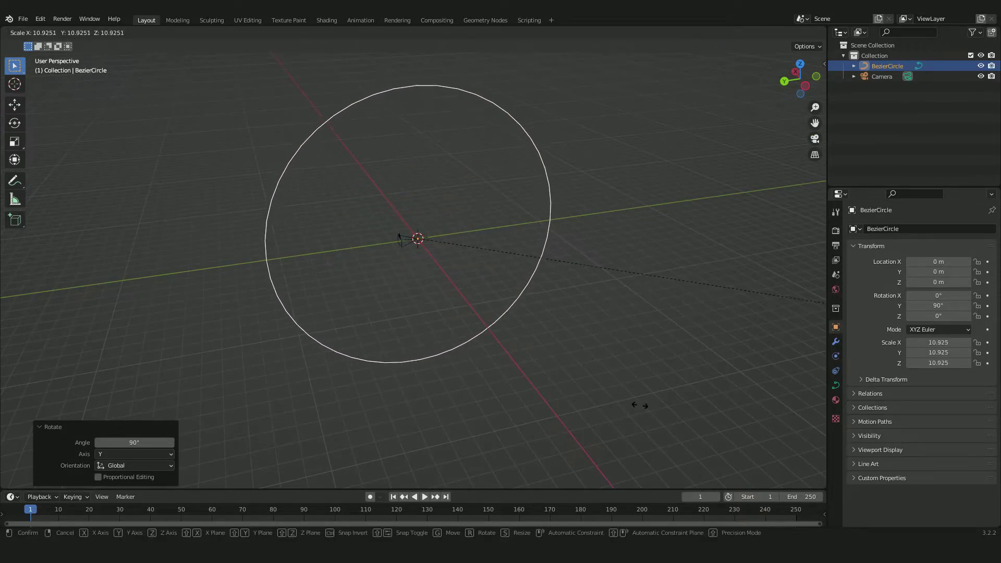
pyautogui.click(646, 371)
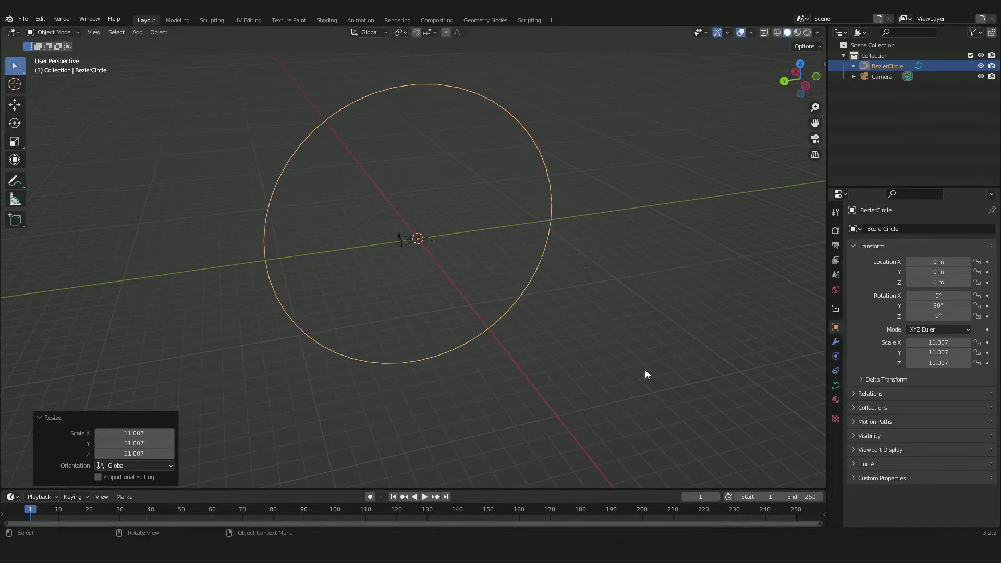
pyautogui.click(808, 86)
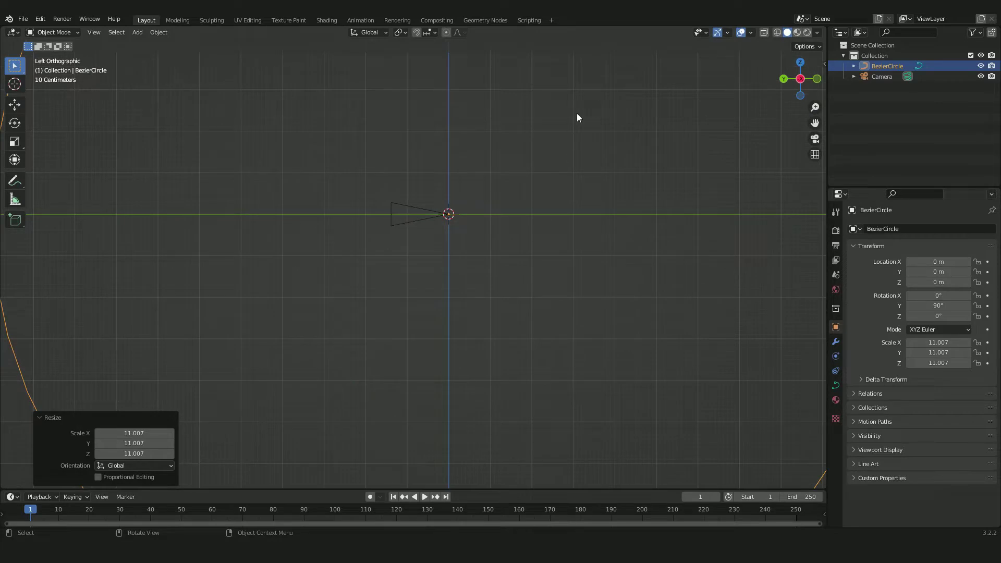
# Lower the circle to Z −10.994 m and switch to the Geometry Nodes workspace
pyautogui.press('g')
pyautogui.press('z')
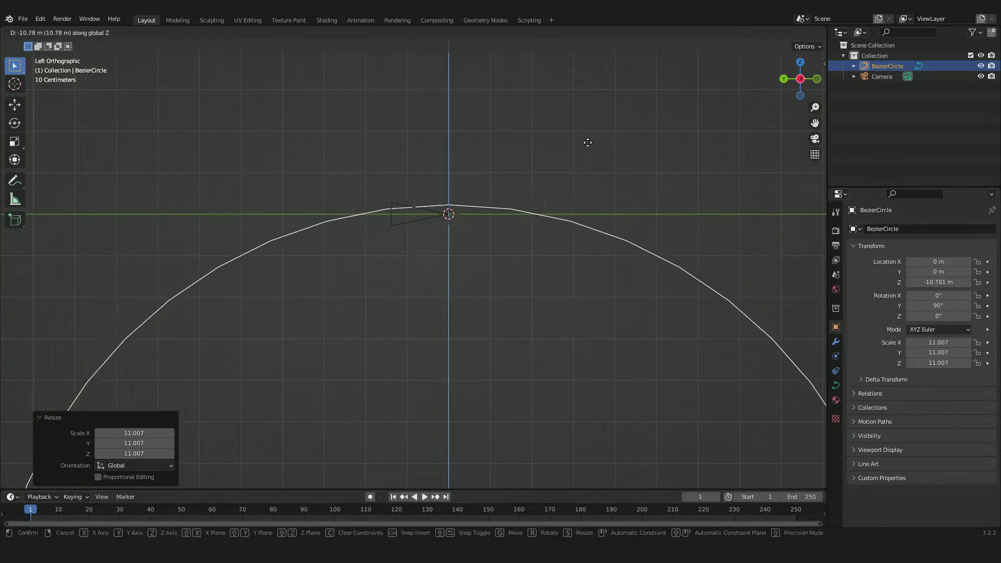
pyautogui.click(586, 150)
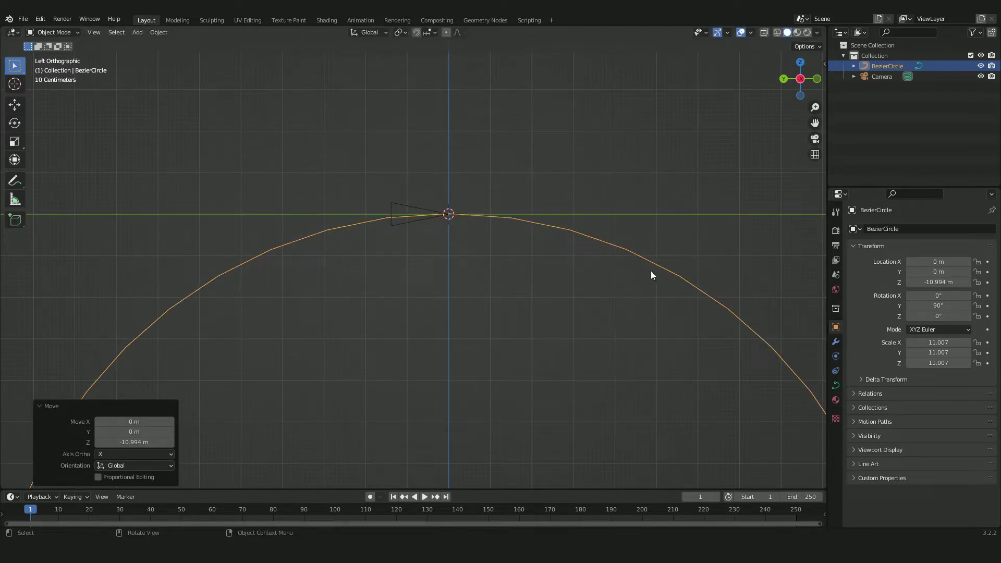
pyautogui.moveTo(272, 228); pyautogui.dragTo(398, 293, button='middle')
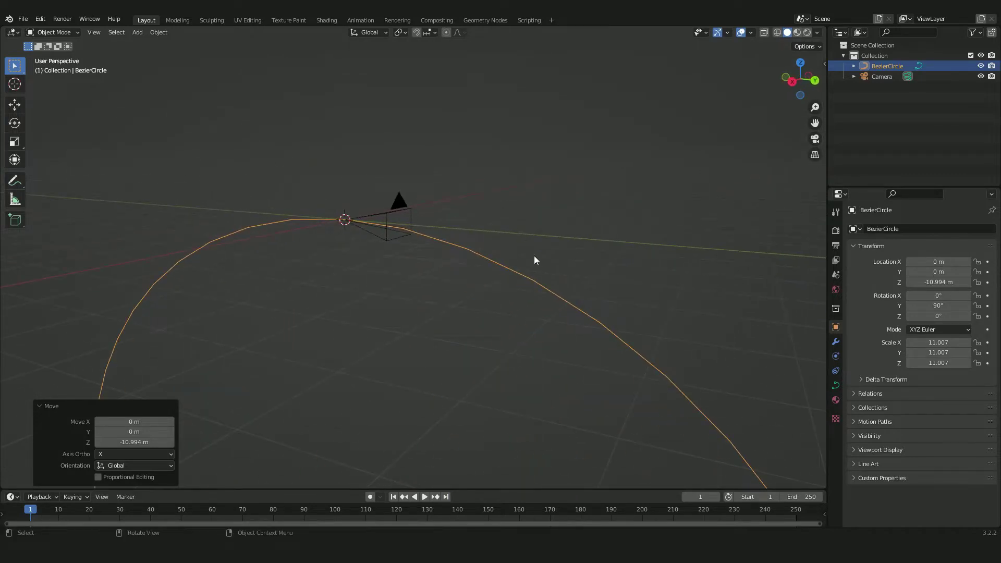
pyautogui.click(483, 21)
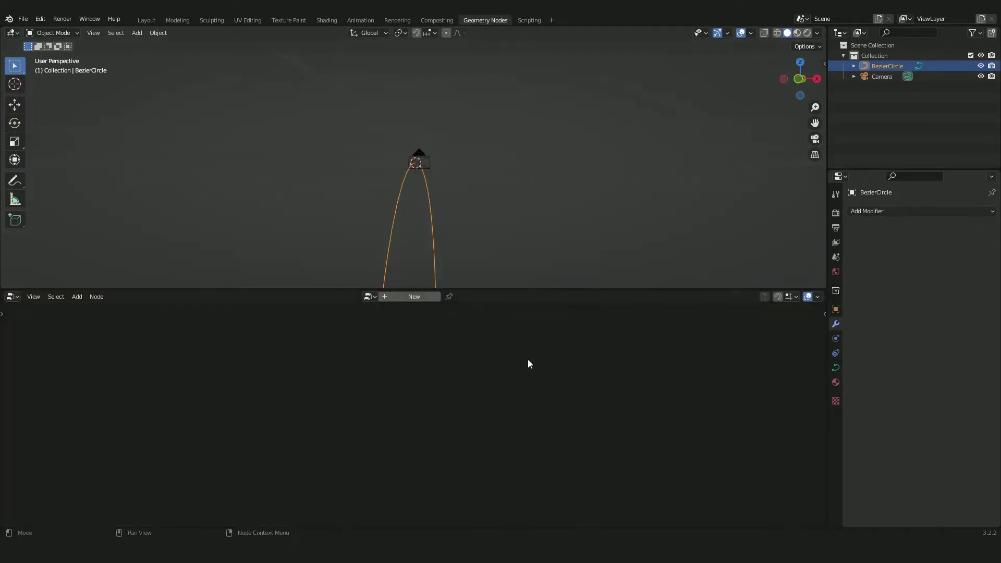
# Create a new geometry node group and insert a Curve to Mesh node into its link
pyautogui.click(414, 295)
pyautogui.moveTo(483, 277); pyautogui.dragTo(470, 373, button='middle')
pyautogui.hotkey('shift', 'a')
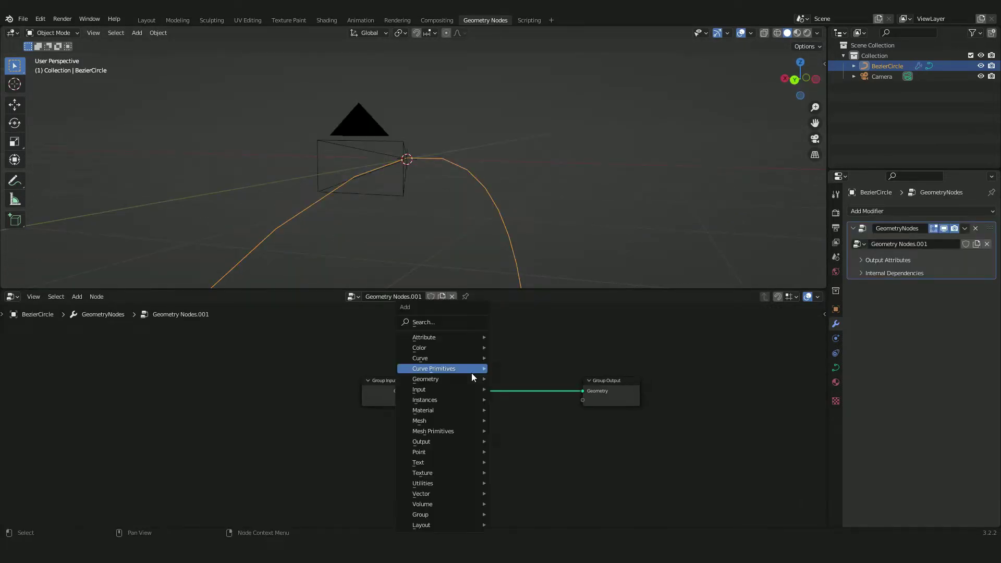
pyautogui.click(471, 373)
pyautogui.write('curve to m')
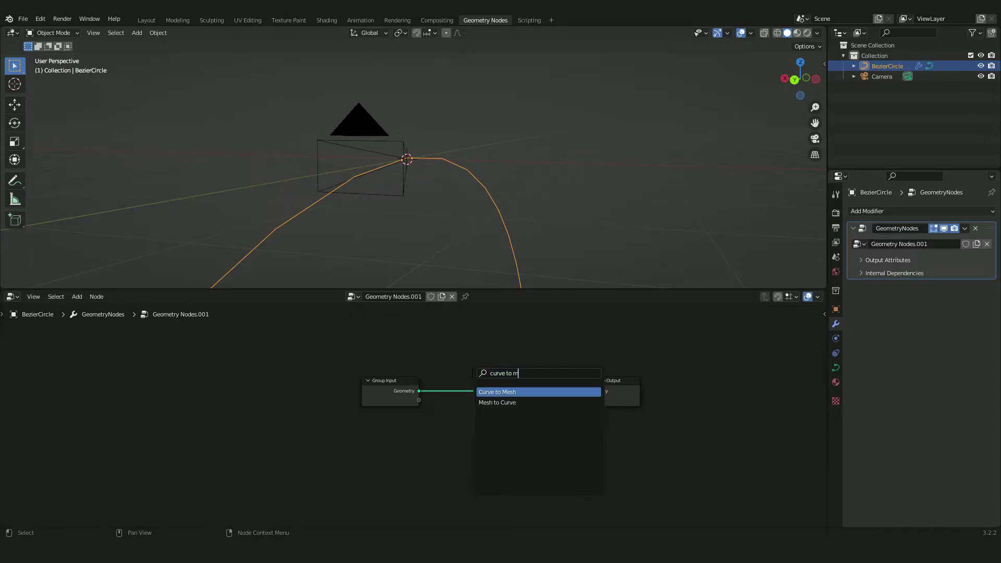
pyautogui.press('Return')
pyautogui.click(468, 365)
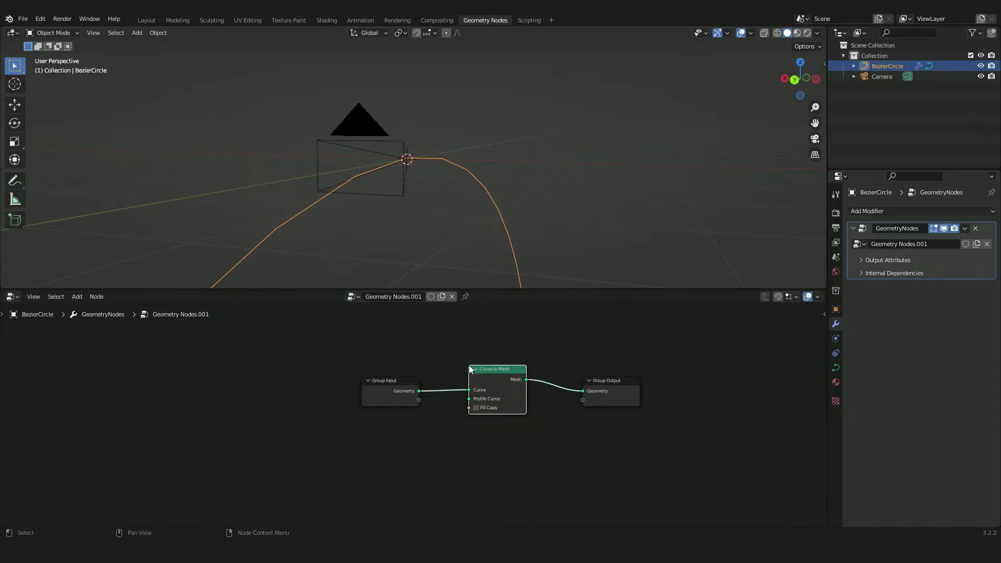
pyautogui.moveTo(391, 396); pyautogui.dragTo(347, 394)
pyautogui.moveTo(633, 396); pyautogui.dragTo(666, 390)
# Add a Curve Circle node and connect it to the Profile Curve input
pyautogui.hotkey('shift', 'a')
pyautogui.press('s')
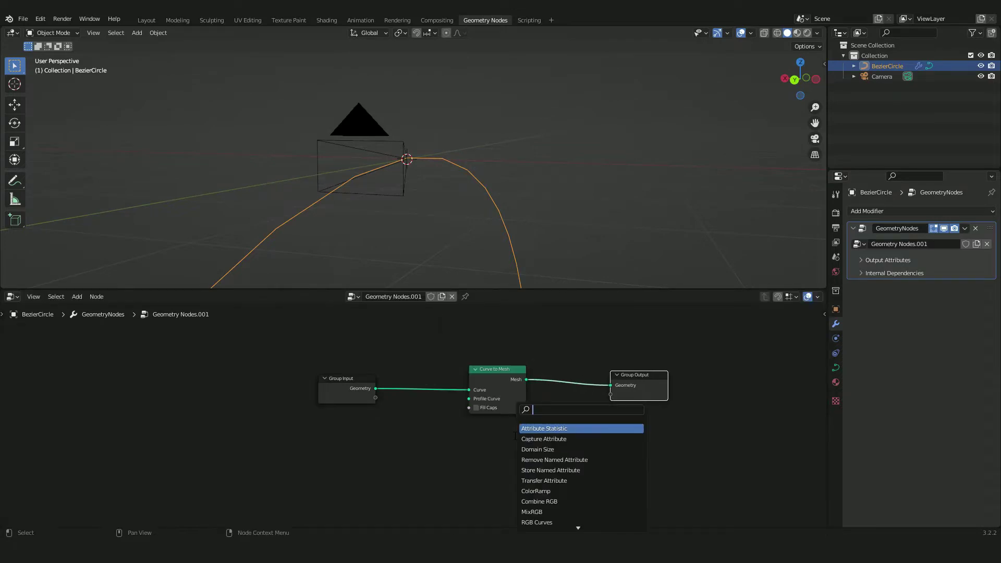
pyautogui.write('circle cur')
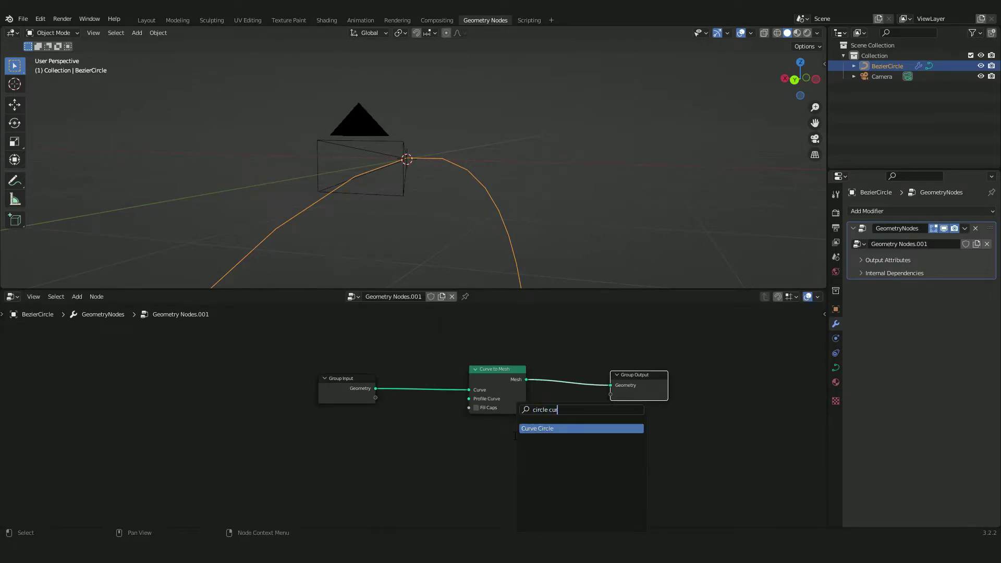
pyautogui.press('Return')
pyautogui.click(322, 419)
pyautogui.moveTo(380, 432); pyautogui.dragTo(471, 398)
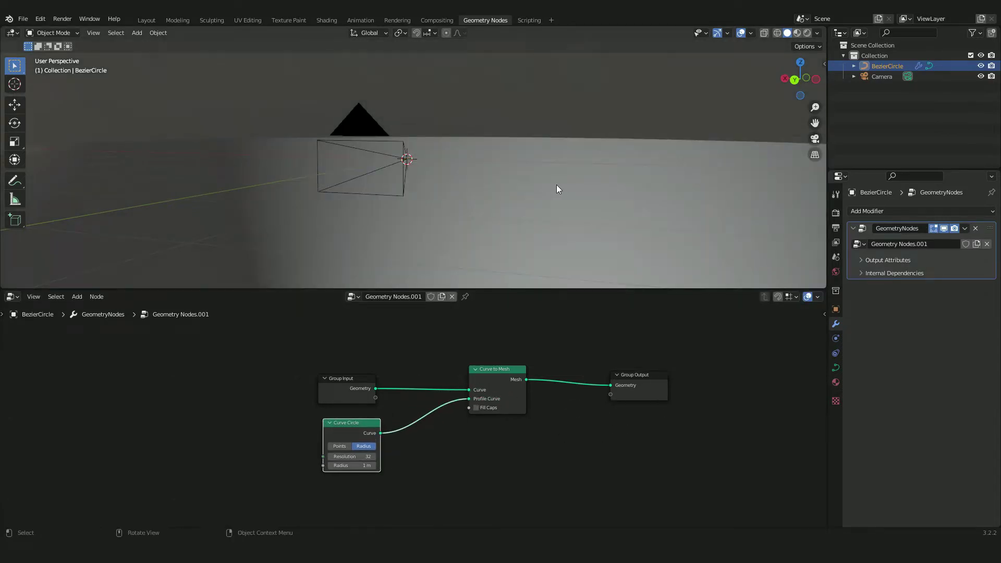
pyautogui.moveTo(561, 189); pyautogui.dragTo(520, 202, button='middle')
pyautogui.scroll(-5, 520, 202)
# Reduce the Curve Circle radius from 1 m to 0.3 m and check it through the camera
pyautogui.moveTo(447, 215)
pyautogui.mouseDown(button='middle')
pyautogui.moveTo(483, 201)
pyautogui.moveTo(429, 212)
pyautogui.mouseUp(button='middle')
pyautogui.scroll(4, 429, 211)
pyautogui.moveTo(469, 250); pyautogui.dragTo(427, 224, button='middle')
pyautogui.moveTo(351, 392); pyautogui.dragTo(183, 383)
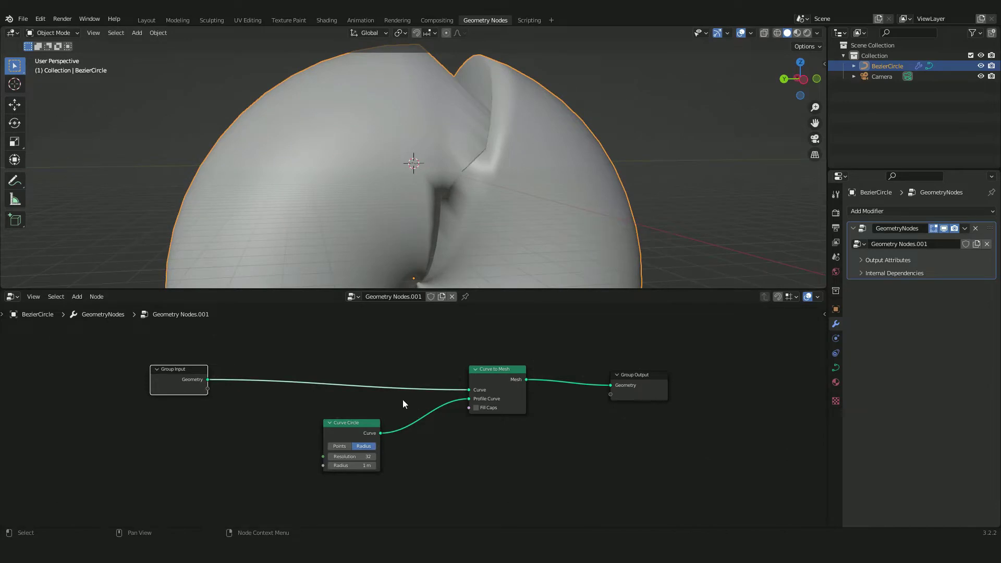
pyautogui.scroll(-5, 486, 185)
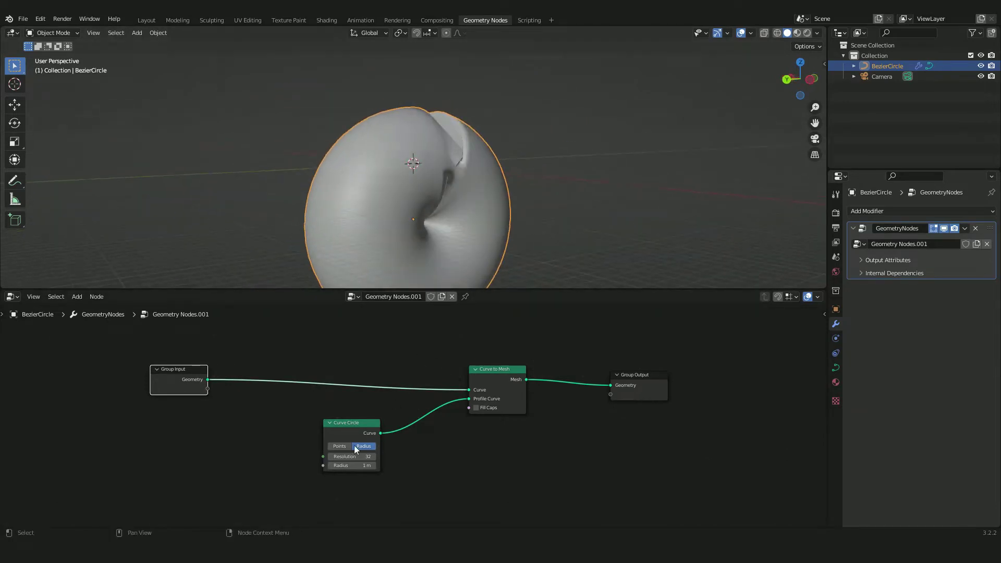
pyautogui.moveTo(359, 465); pyautogui.dragTo(324, 464)
pyautogui.click(814, 138)
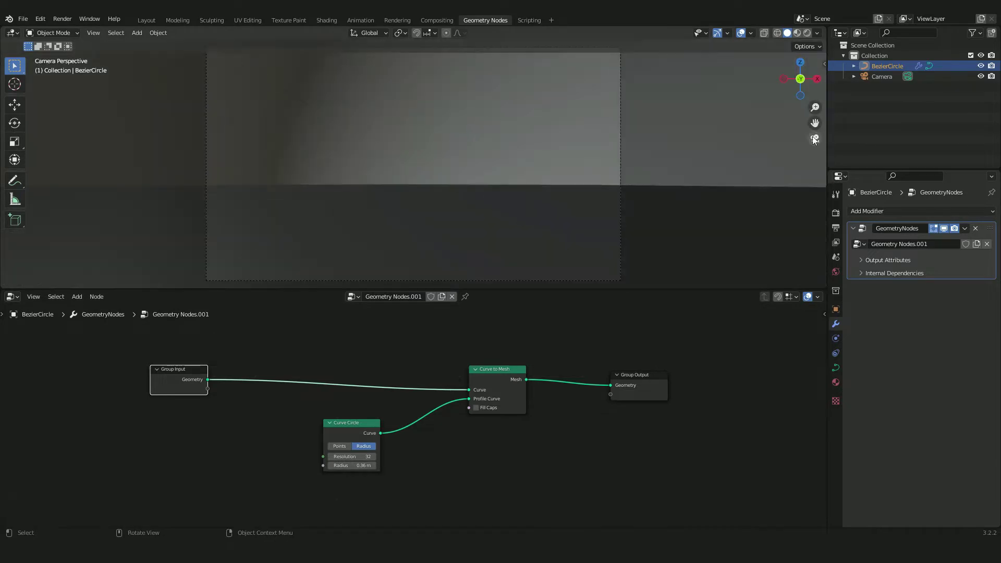
pyautogui.moveTo(359, 465); pyautogui.dragTo(355, 465)
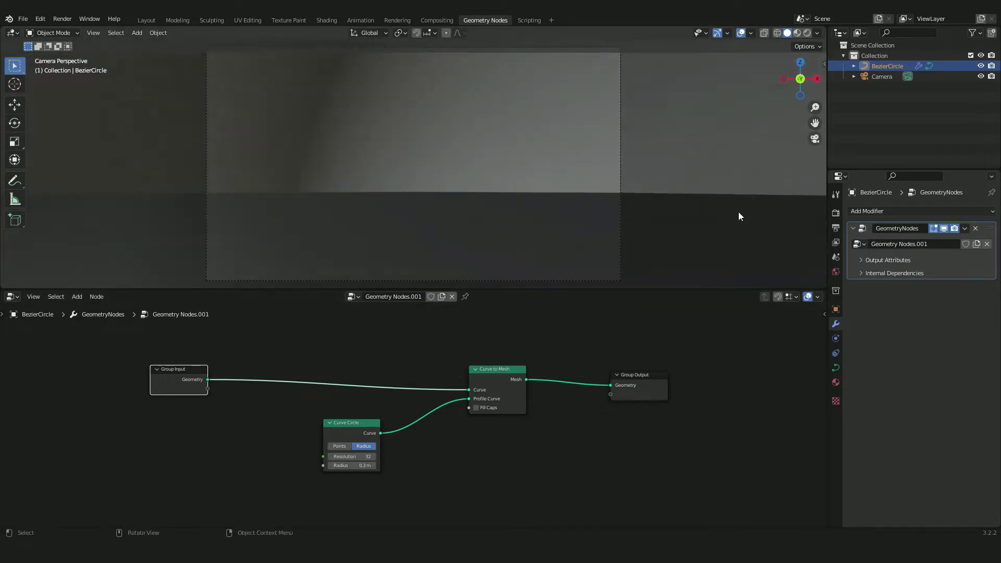
pyautogui.moveTo(391, 203); pyautogui.dragTo(476, 219, button='middle')
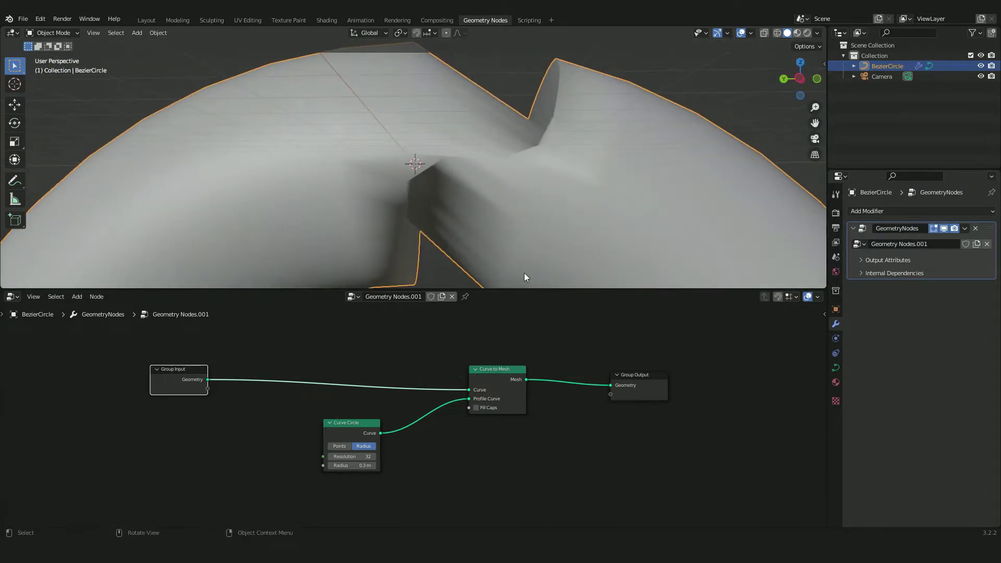
pyautogui.moveTo(371, 361); pyautogui.dragTo(433, 365, button='middle')
pyautogui.hotkey('shift', 'a')
# Insert a Resample Curve node before Curve to Mesh with Count 157
pyautogui.click(433, 365)
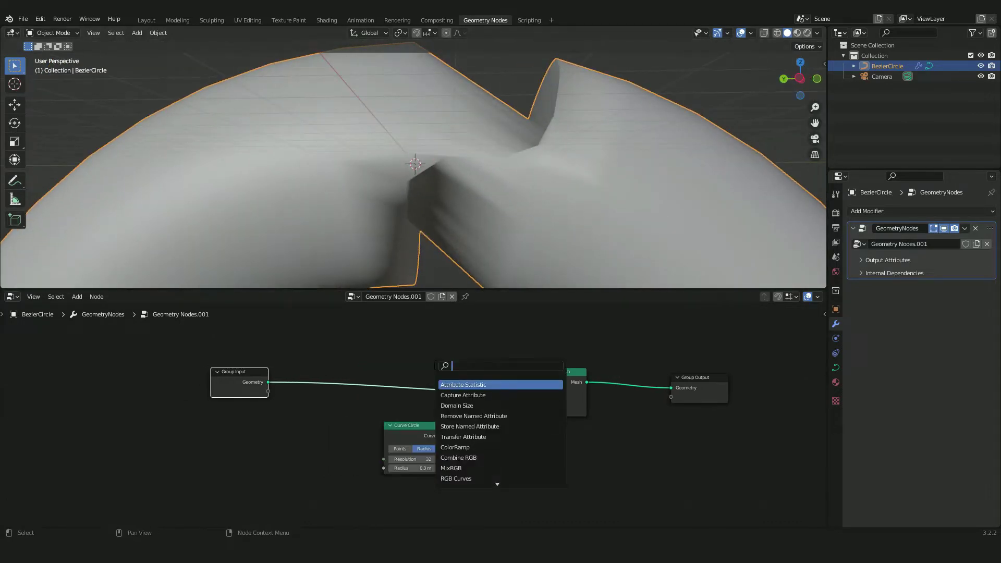
pyautogui.write('res')
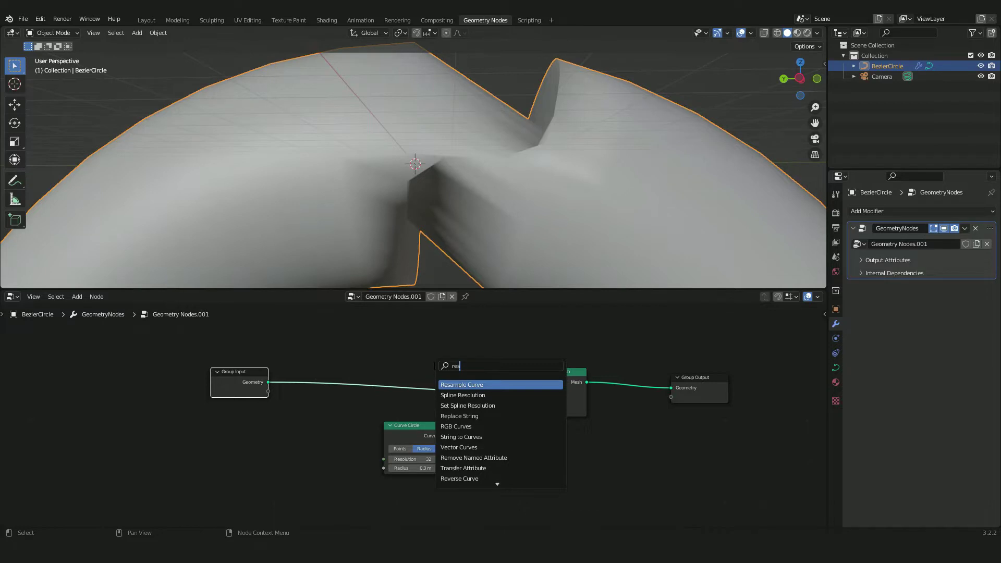
pyautogui.press('Return')
pyautogui.click(302, 361)
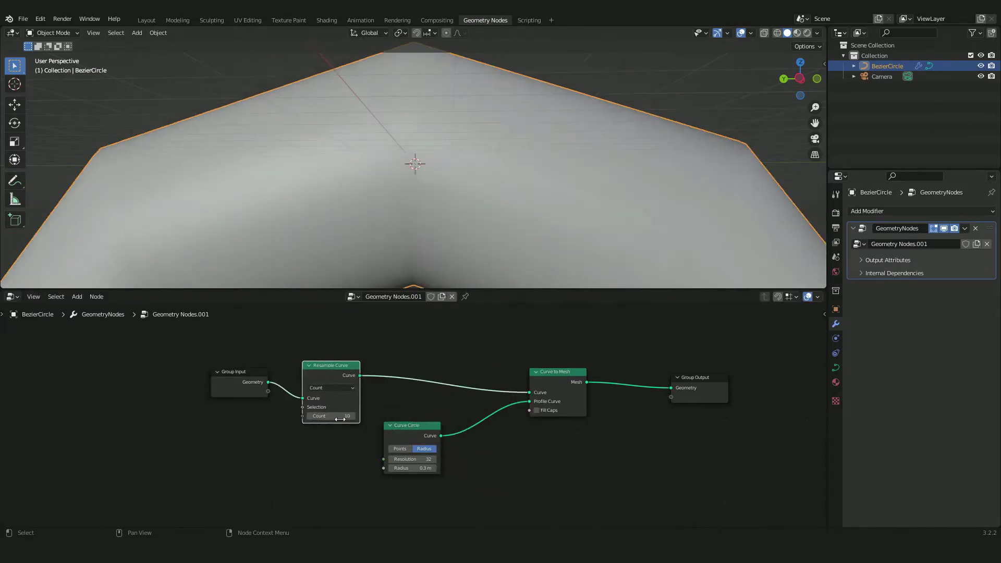
pyautogui.moveTo(335, 415); pyautogui.dragTo(414, 415)
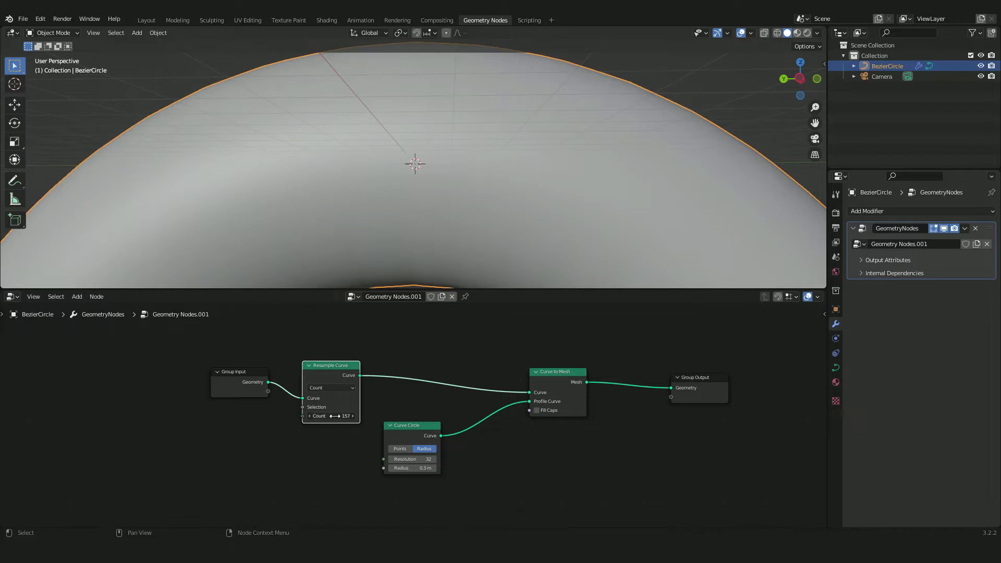
pyautogui.click(815, 139)
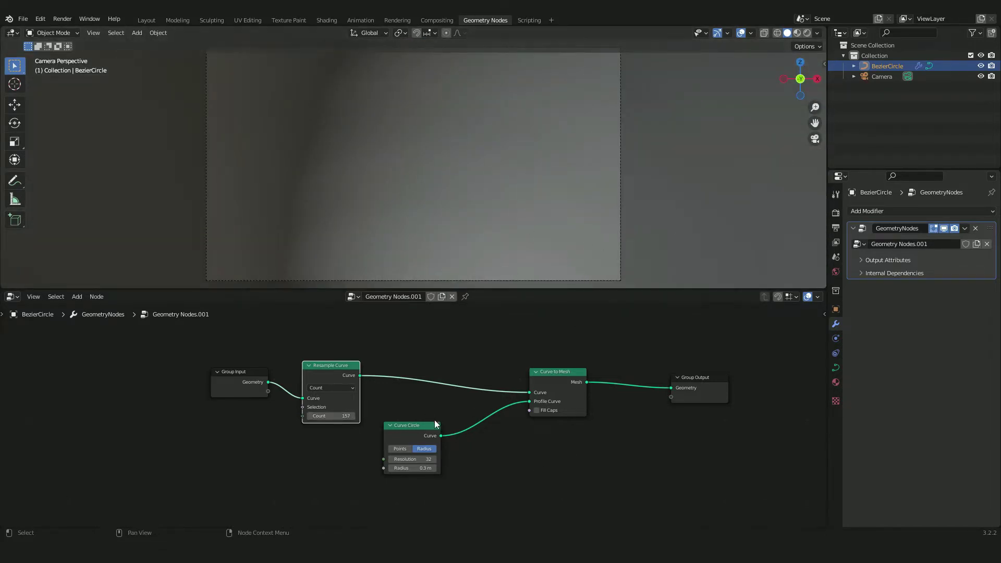
# Thin the Curve Circle radius to 0.01 m and tidy the node layout
pyautogui.moveTo(412, 468); pyautogui.dragTo(398, 468)
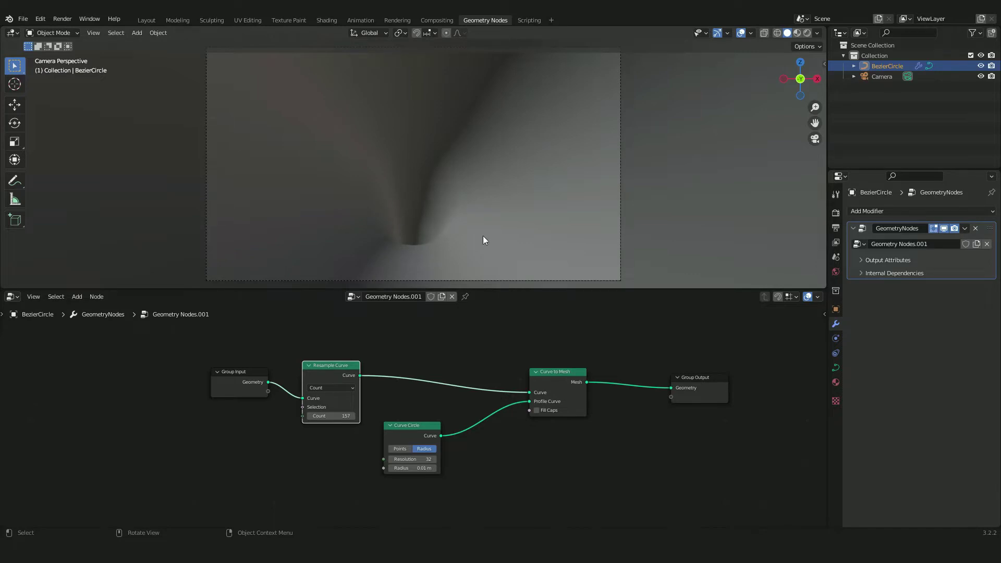
pyautogui.moveTo(235, 372); pyautogui.dragTo(219, 381)
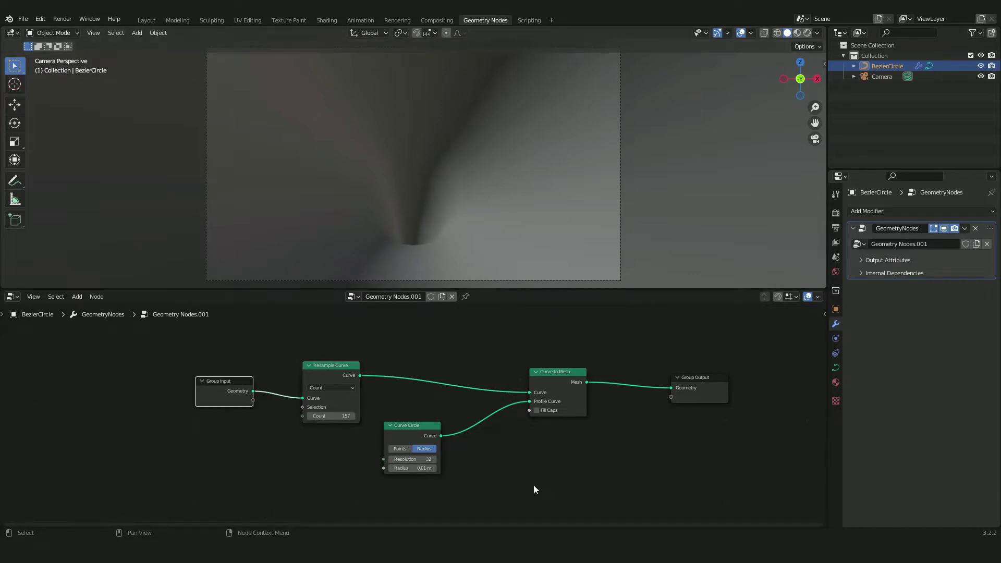
pyautogui.moveTo(411, 430); pyautogui.dragTo(334, 437)
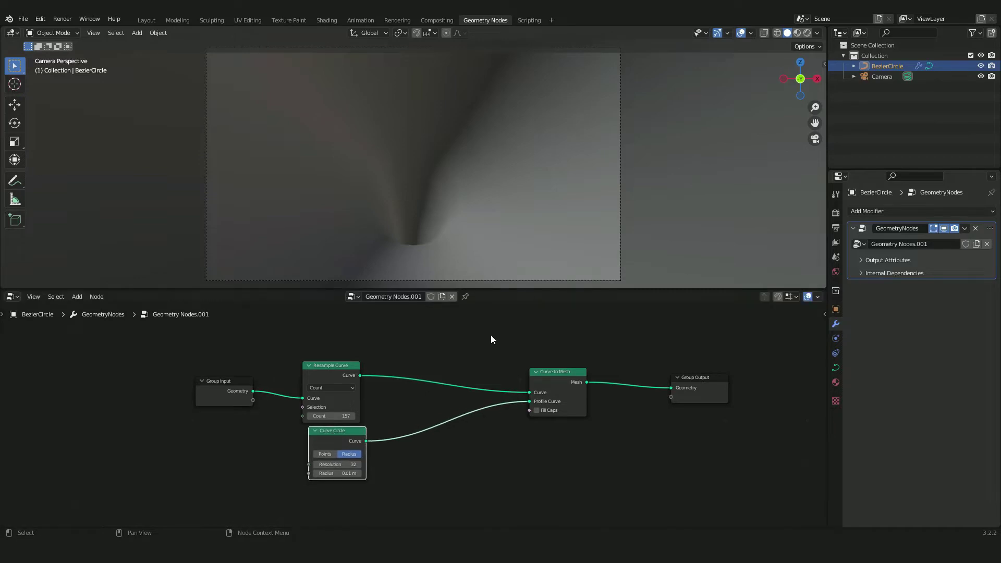
pyautogui.moveTo(561, 391); pyautogui.dragTo(557, 384)
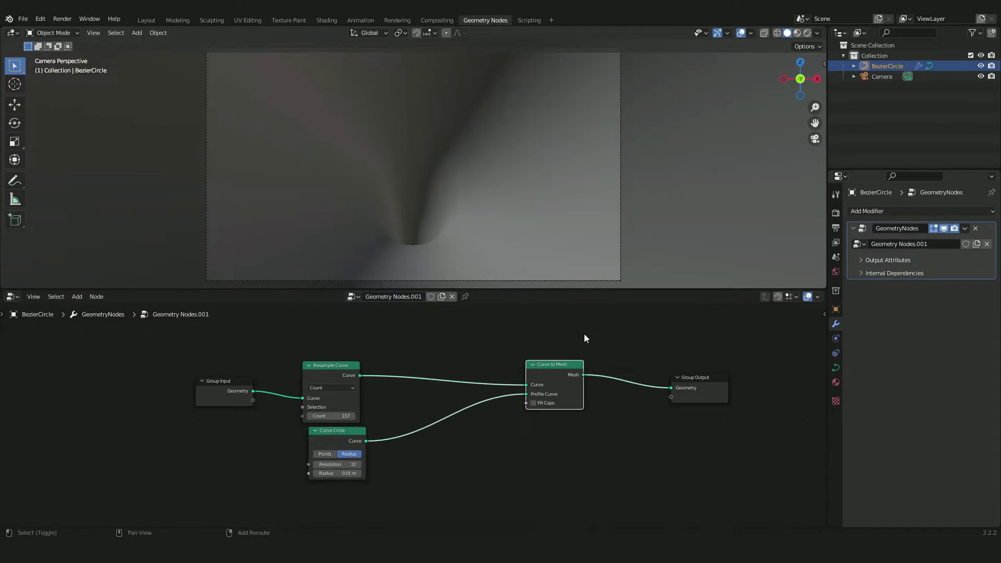
# Insert a Mesh to Curve node just before Group Output
pyautogui.hotkey('shift', 'a')
pyautogui.press('s')
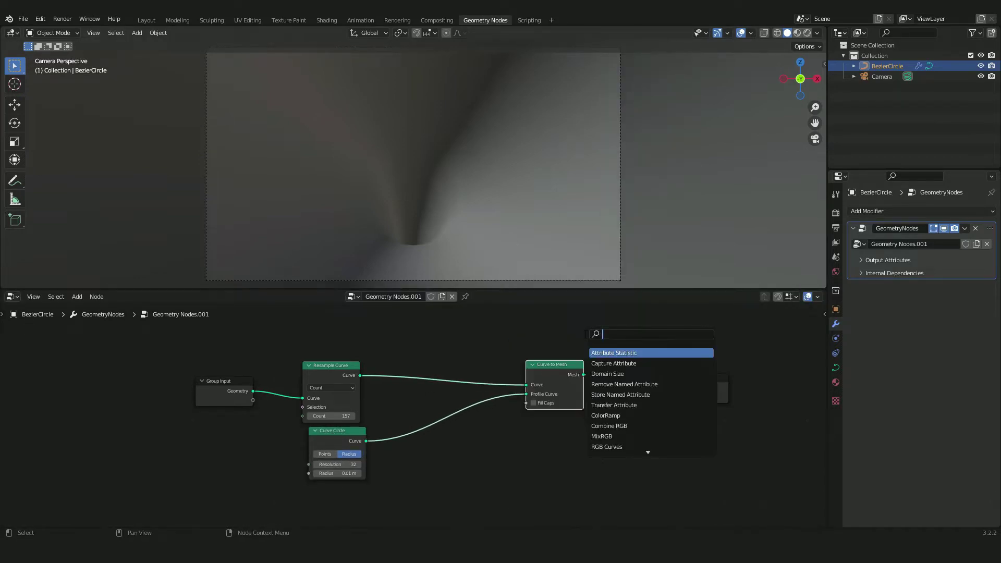
pyautogui.write('mesh to c')
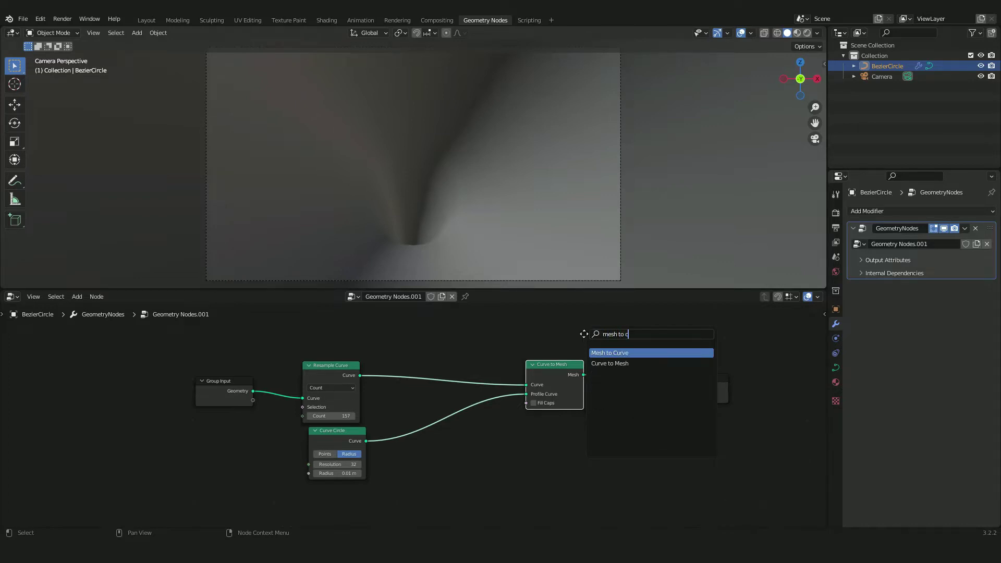
pyautogui.press('Return')
pyautogui.click(619, 352)
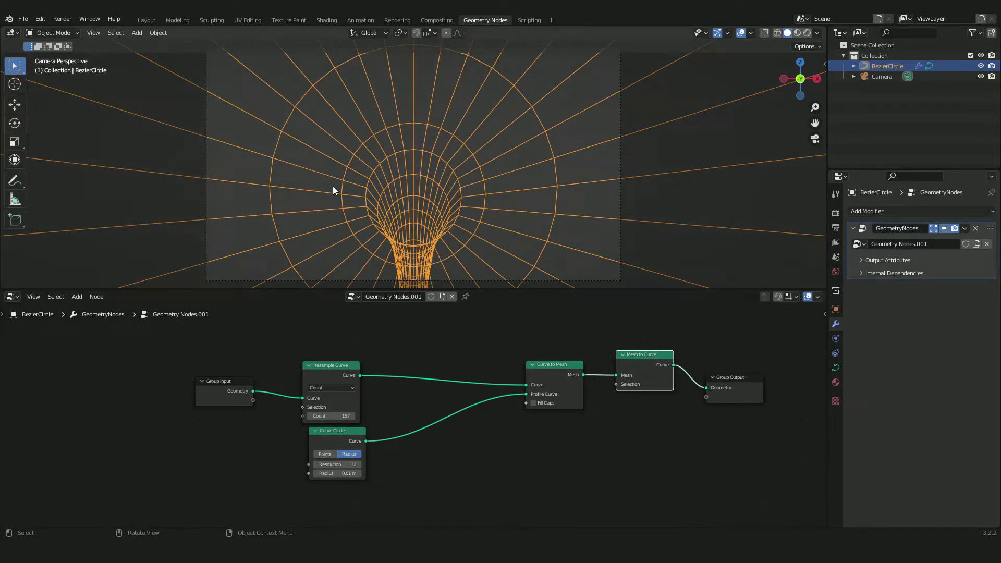
# Raise Resample Curve Count to 1090 and Curve Circle Resolution to 29
pyautogui.moveTo(326, 381); pyautogui.dragTo(339, 376)
pyautogui.keyDown('shift'); pyautogui.moveTo(344, 411); pyautogui.dragTo(466, 410); pyautogui.keyUp('shift')
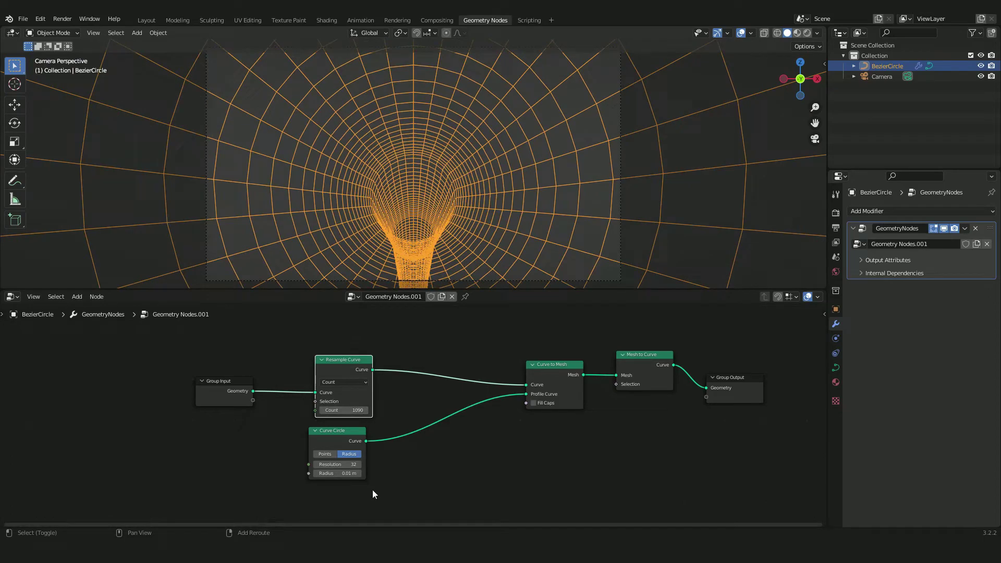
pyautogui.moveTo(339, 464)
pyautogui.keyDown('shift'); pyautogui.mouseDown()
pyautogui.moveTo(367, 464)
pyautogui.moveTo(342, 463)
pyautogui.mouseUp(); pyautogui.keyUp('shift')
pyautogui.moveTo(370, 159); pyautogui.dragTo(447, 214, button='middle')
pyautogui.scroll(6, 490, 215)
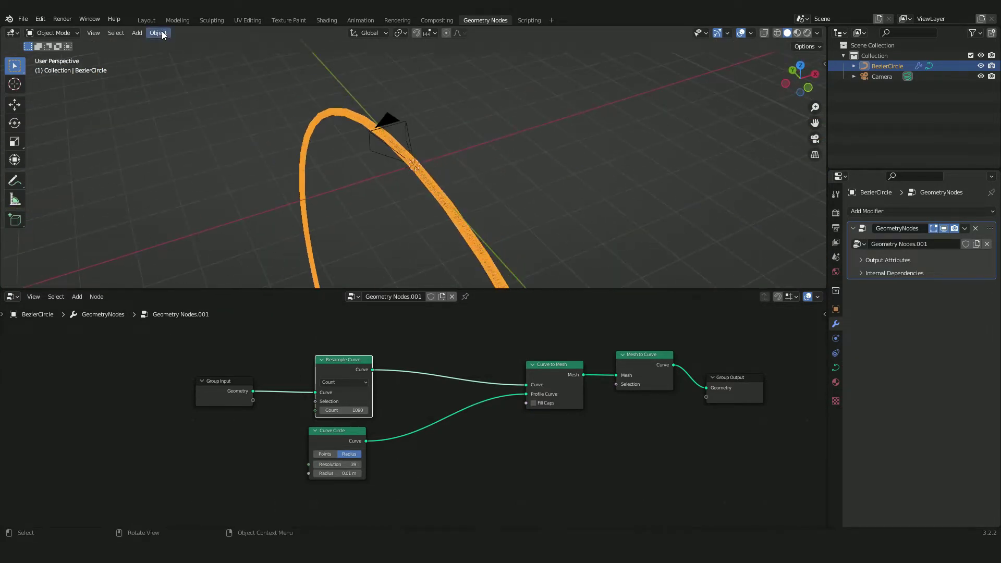
# In the Layout workspace, add a cylinder with 6 vertices
pyautogui.click(146, 20)
pyautogui.moveTo(400, 275); pyautogui.dragTo(517, 312, button='middle')
pyautogui.hotkey('shift', 'a')
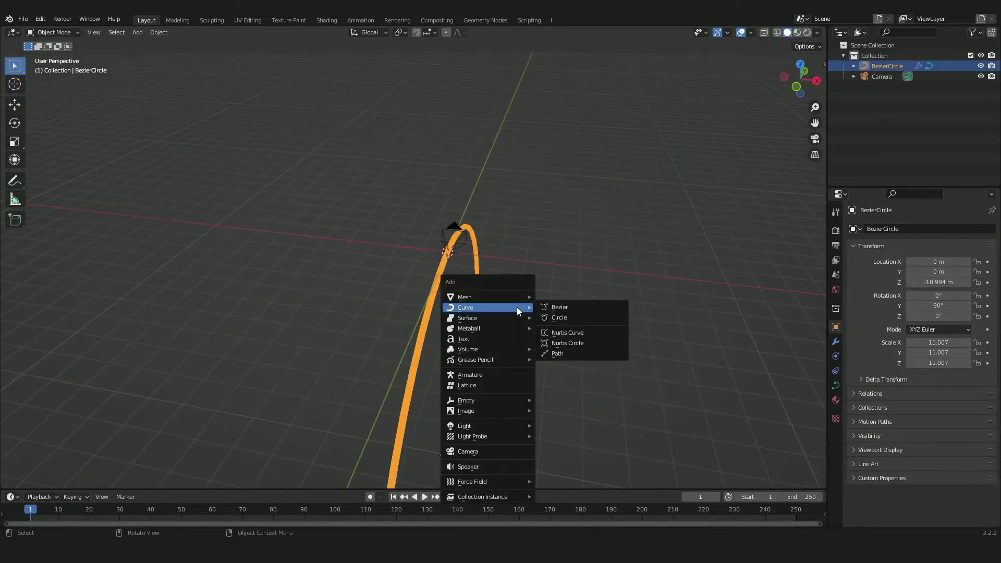
pyautogui.moveTo(515, 298)
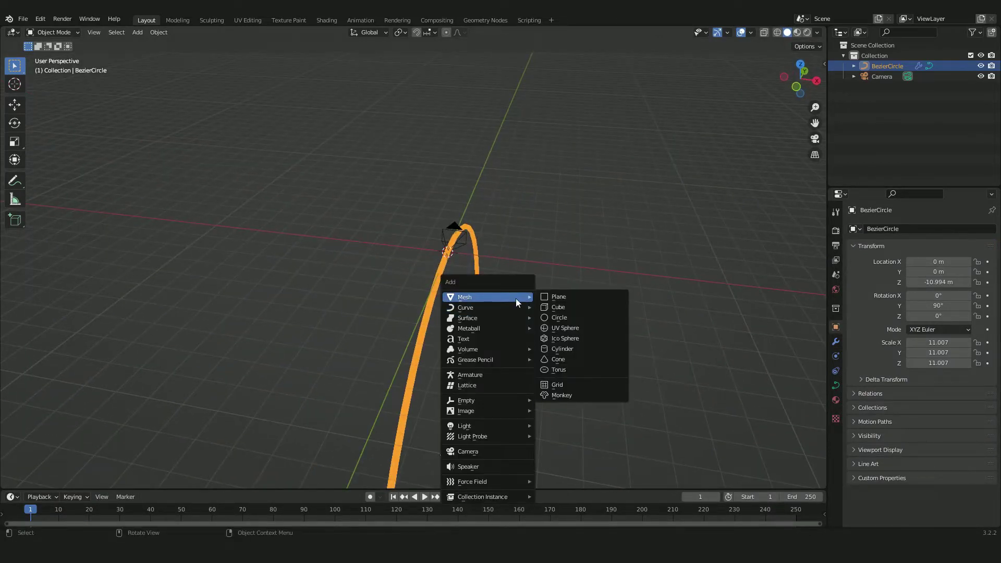
pyautogui.click(562, 348)
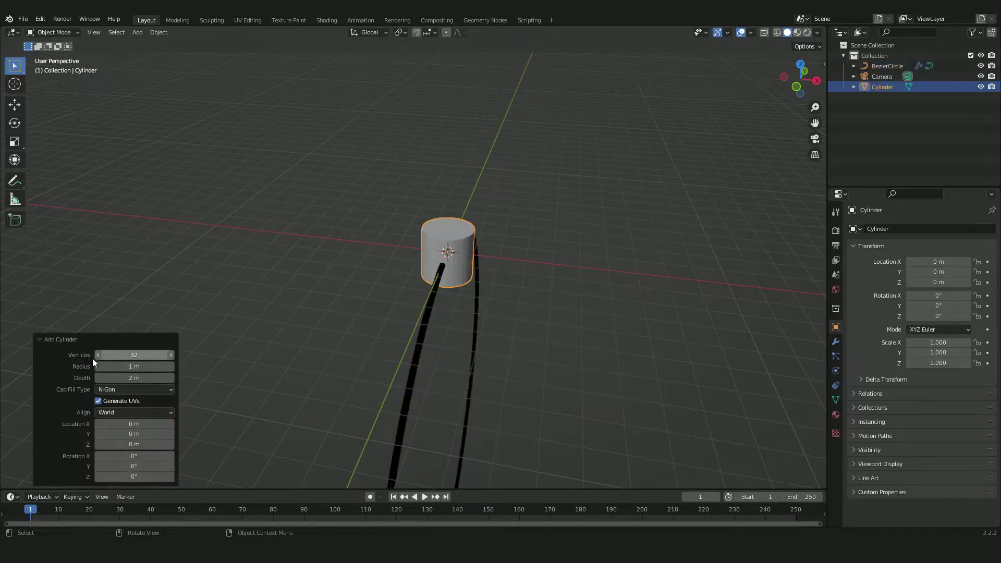
pyautogui.click(147, 355)
pyautogui.write('6')
pyautogui.press('Return')
# Move the hexagonal cylinder along X to -6.2745 m beside the ring
pyautogui.moveTo(443, 246); pyautogui.dragTo(538, 304, button='middle')
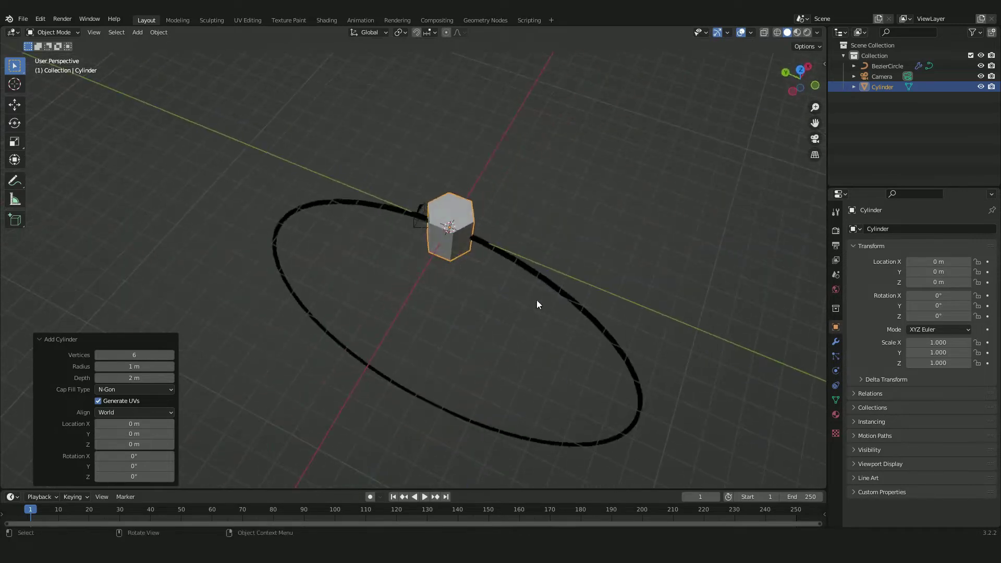
pyautogui.moveTo(459, 249); pyautogui.dragTo(427, 205, button='middle')
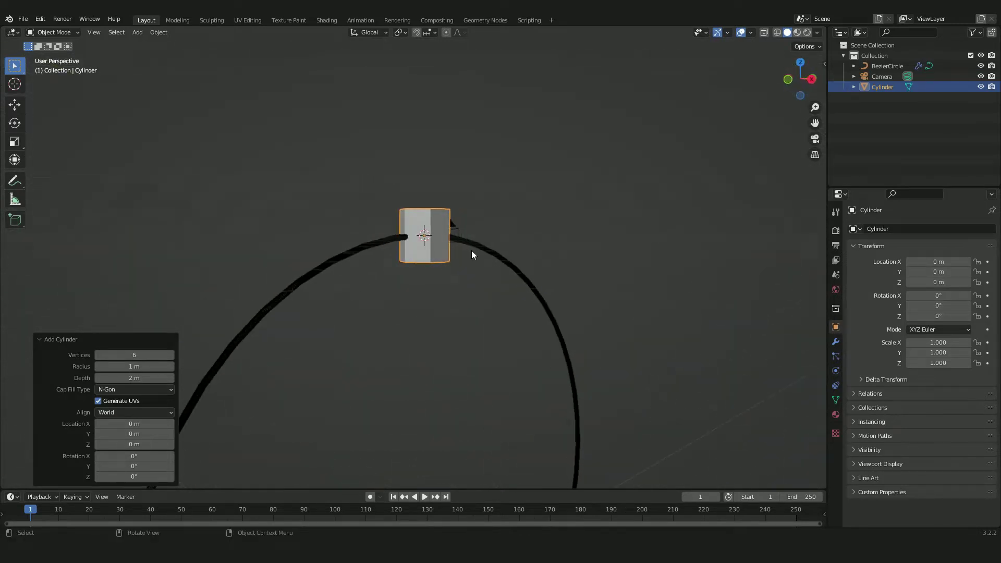
pyautogui.click(445, 292)
pyautogui.moveTo(452, 265); pyautogui.dragTo(512, 231, button='middle')
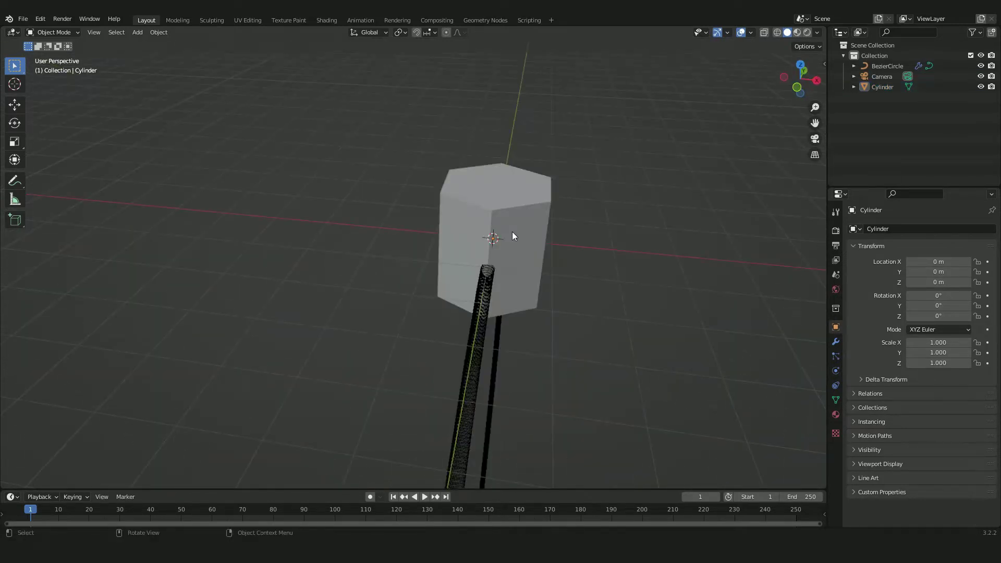
pyautogui.click(512, 236)
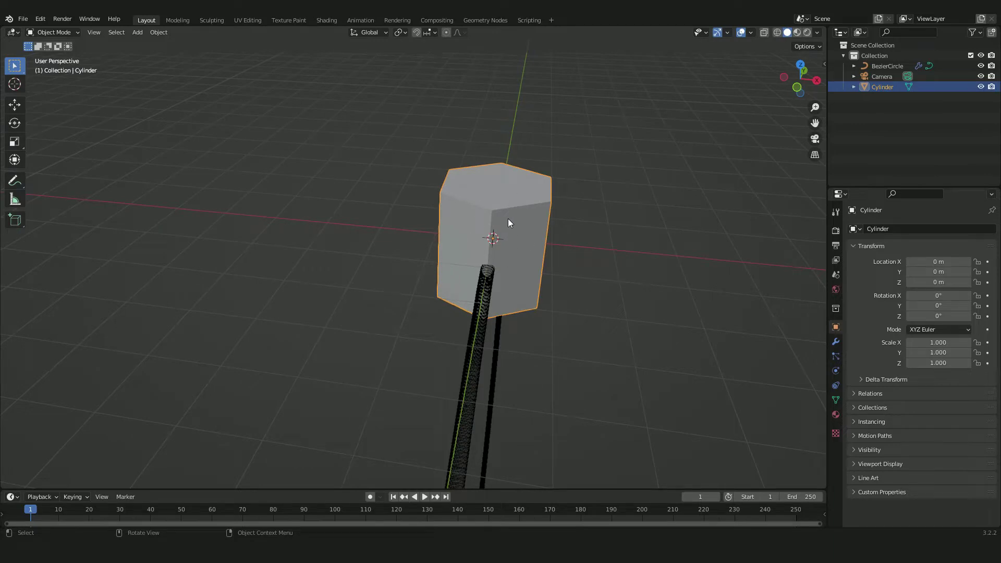
pyautogui.press('g')
pyautogui.press('x')
pyautogui.click(286, 217)
pyautogui.keyDown('shift'); pyautogui.moveTo(358, 298); pyautogui.dragTo(698, 374, button='middle'); pyautogui.keyUp('shift')
pyautogui.moveTo(695, 271); pyautogui.dragTo(474, 292, button='middle')
pyautogui.scroll(3, 396, 324)
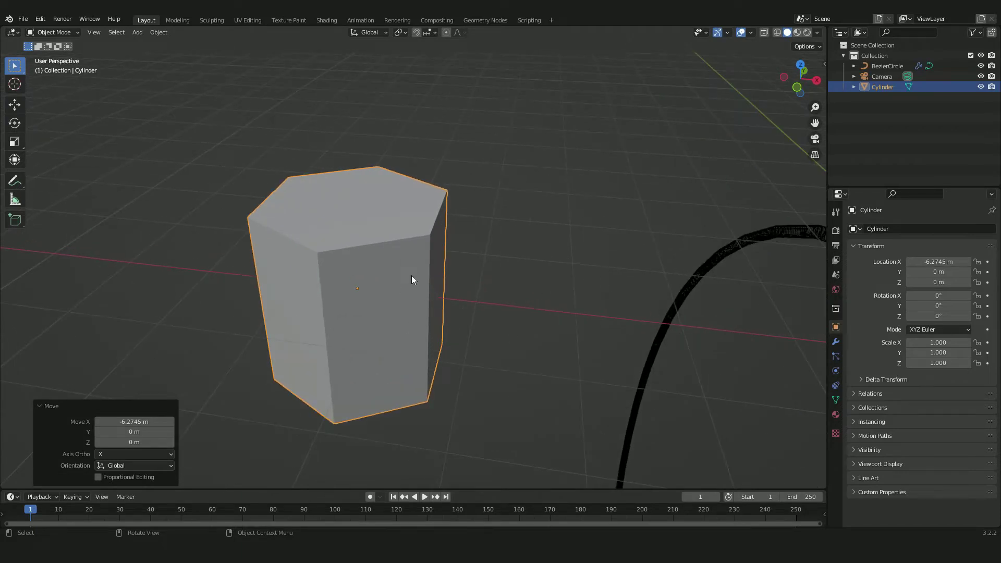
# Inset the Cylinder's top hexagonal face and delete it to open the tube
pyautogui.press('Tab')
pyautogui.press('3')
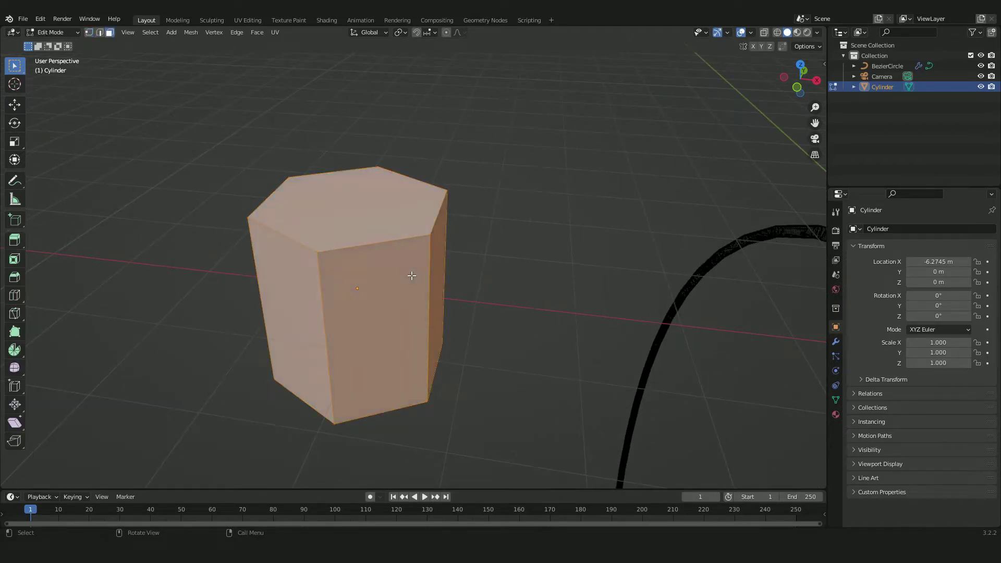
pyautogui.click(372, 218)
pyautogui.moveTo(456, 370); pyautogui.dragTo(415, 308, button='middle')
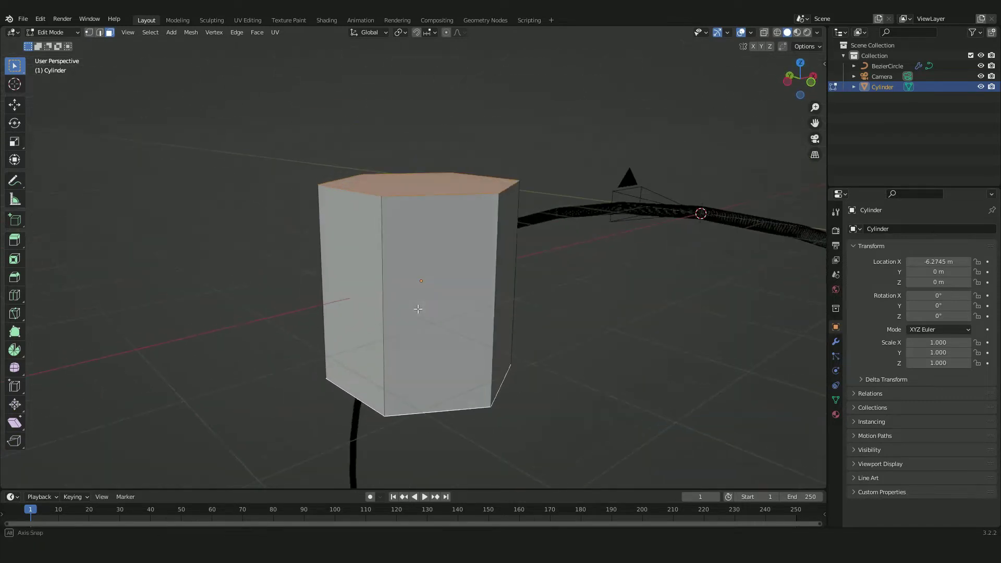
pyautogui.press('i')
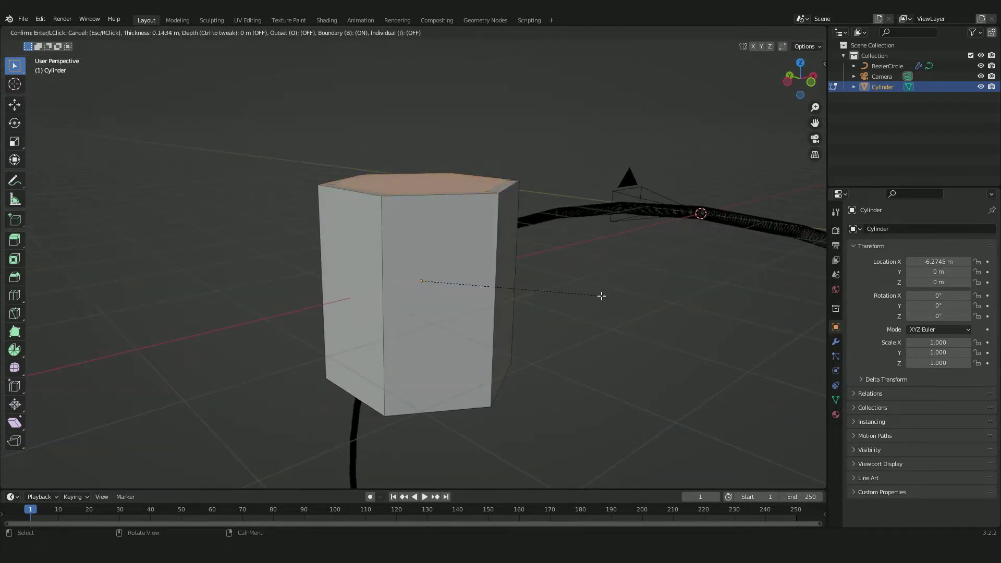
pyautogui.click(605, 294)
pyautogui.moveTo(605, 295); pyautogui.dragTo(500, 238, button='middle')
pyautogui.press('x')
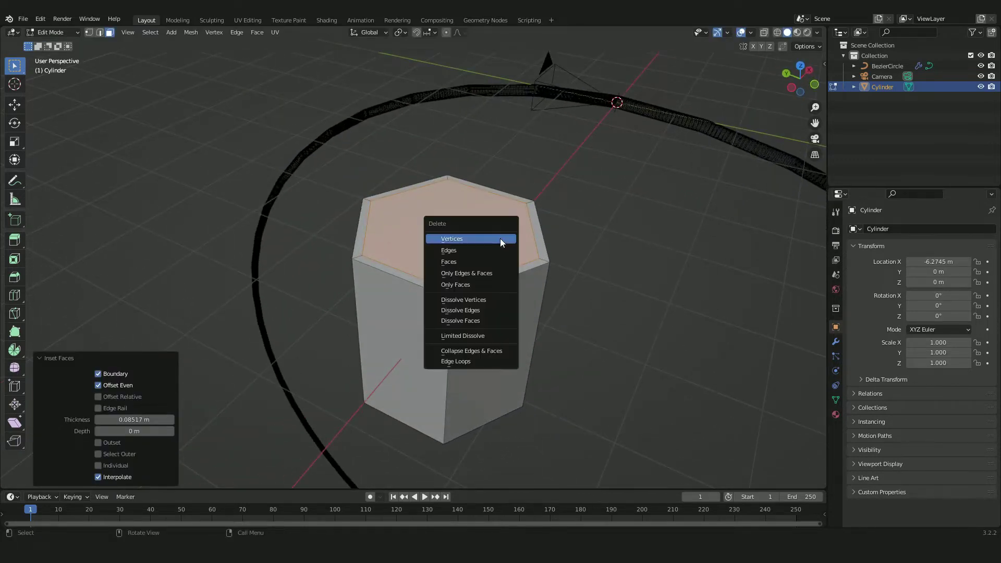
pyautogui.click(496, 262)
pyautogui.moveTo(454, 337); pyautogui.dragTo(454, 338, button='middle')
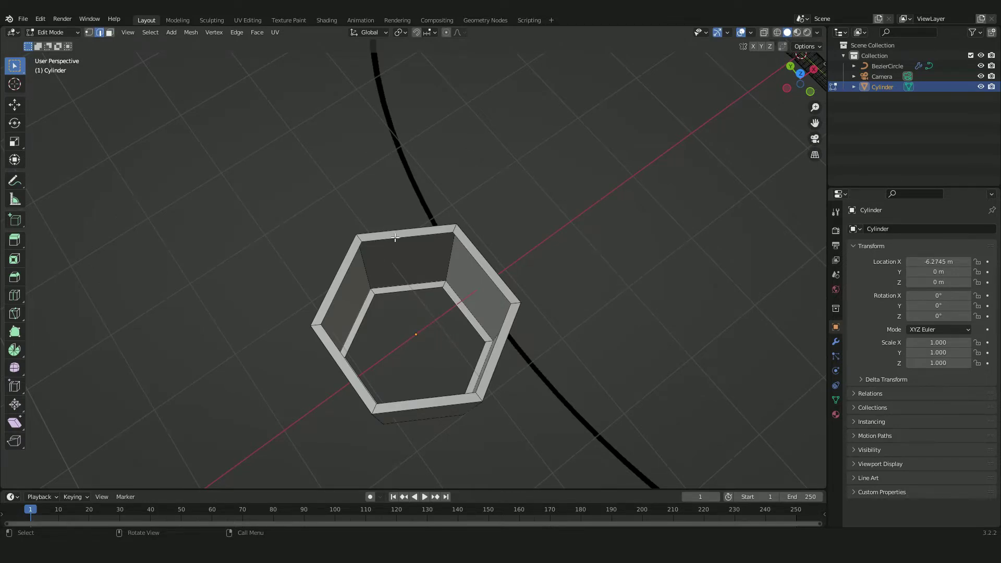
pyautogui.moveTo(417, 281); pyautogui.dragTo(444, 300, button='middle')
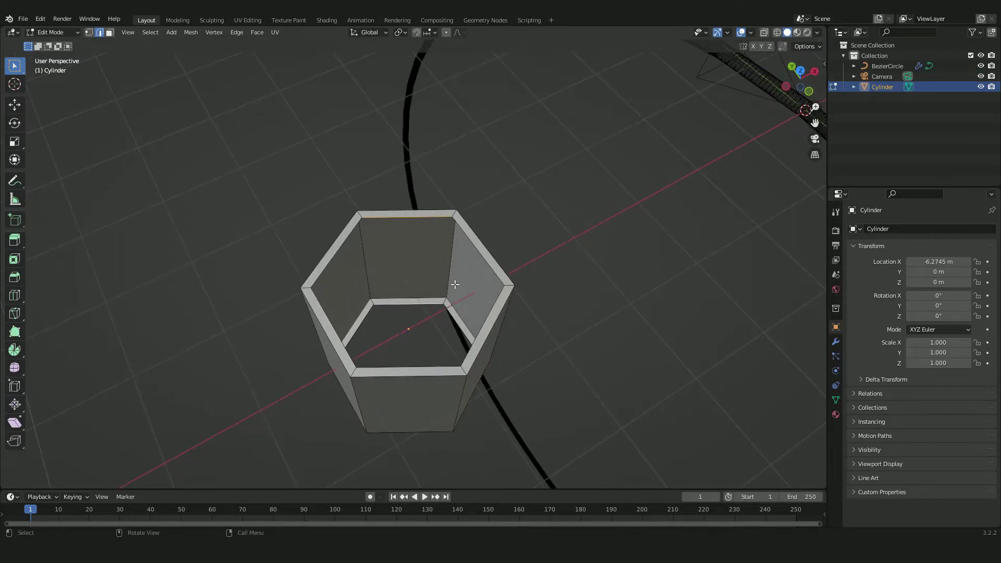
# Select inner edges of the open hexagon and fill faces to form thick hollow walls
pyautogui.click(455, 284)
pyautogui.moveTo(422, 308); pyautogui.dragTo(467, 291, button='middle')
pyautogui.keyDown('shift'); pyautogui.click(467, 294); pyautogui.keyUp('shift')
pyautogui.press('f')
pyautogui.moveTo(526, 307); pyautogui.dragTo(568, 299, button='middle')
pyautogui.click(550, 224)
pyautogui.keyDown('shift'); pyautogui.click(523, 303); pyautogui.keyUp('shift')
# In Object Mode, scale the Cylinder on Z down to about 0.049
pyautogui.press('Tab')
pyautogui.moveTo(523, 303); pyautogui.dragTo(467, 298, button='middle')
pyautogui.moveTo(376, 239); pyautogui.dragTo(479, 305, button='middle')
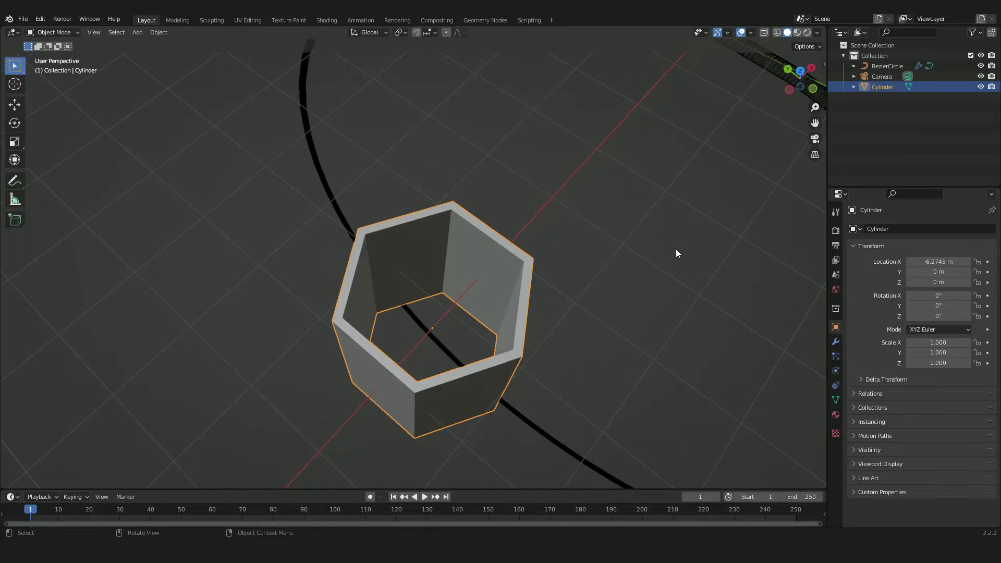
pyautogui.press('s')
pyautogui.press('z')
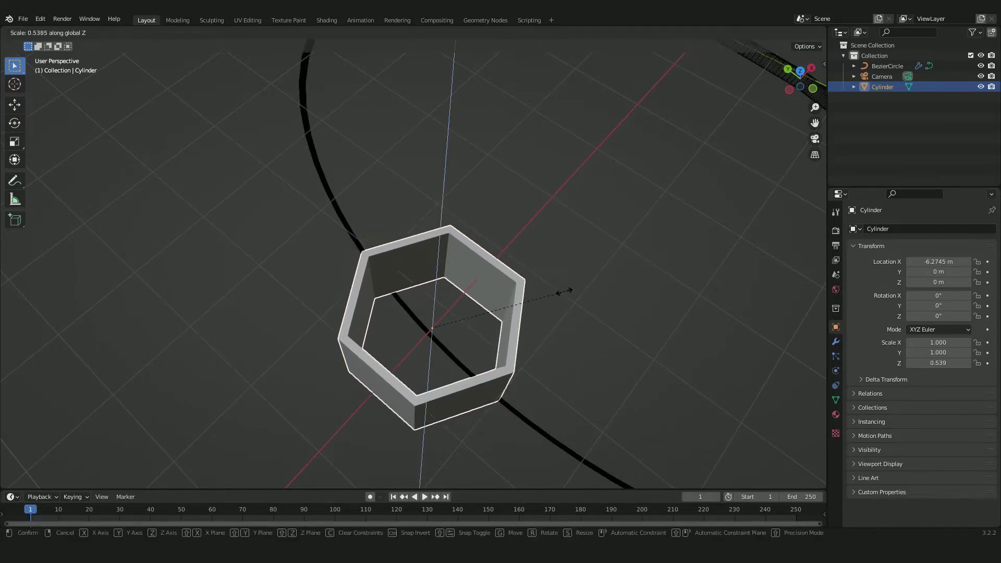
pyautogui.click(443, 330)
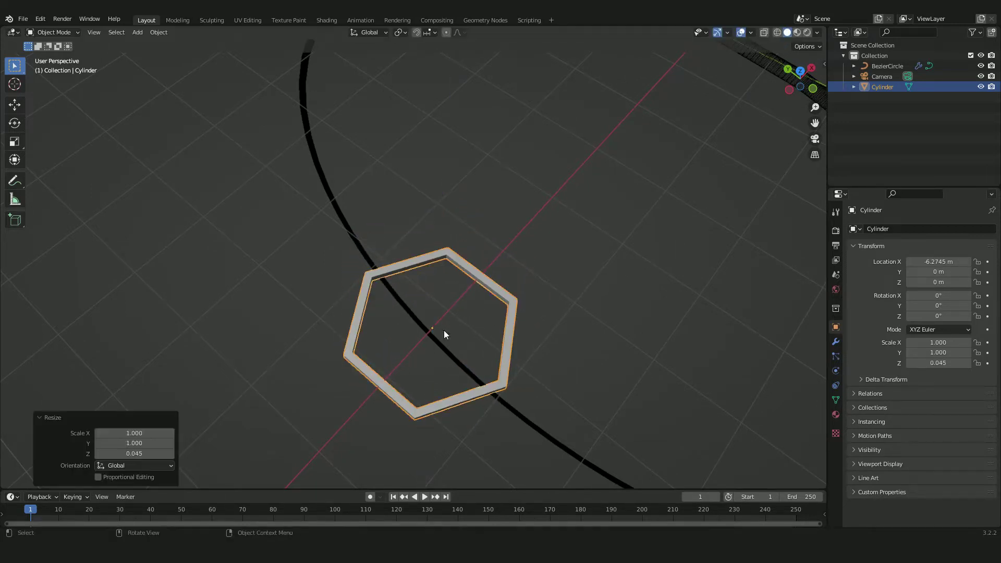
pyautogui.moveTo(439, 340); pyautogui.dragTo(547, 138, button='middle')
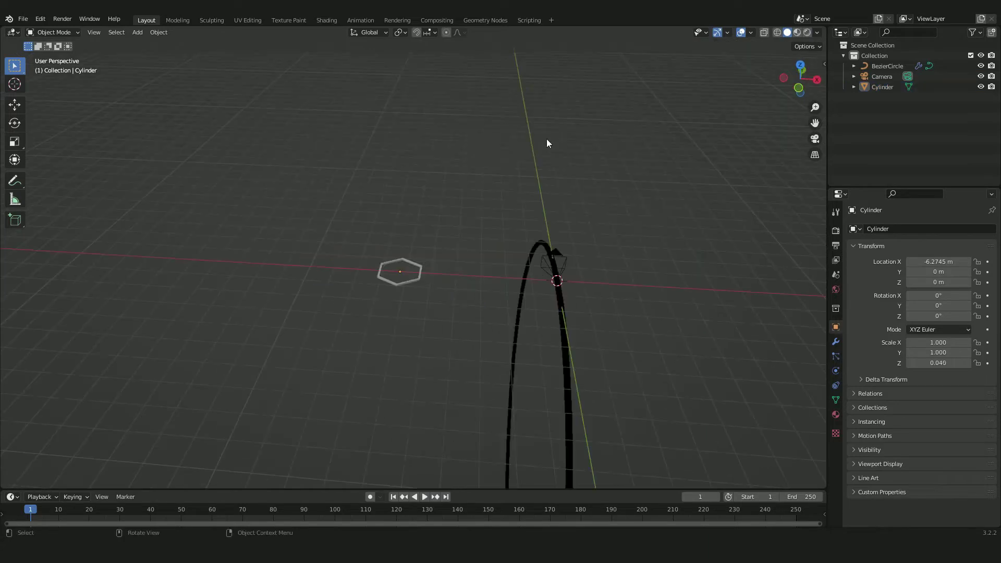
# Switch to the Geometry Nodes workspace with the BezierCircle selected, viewed through the camera
pyautogui.click(486, 20)
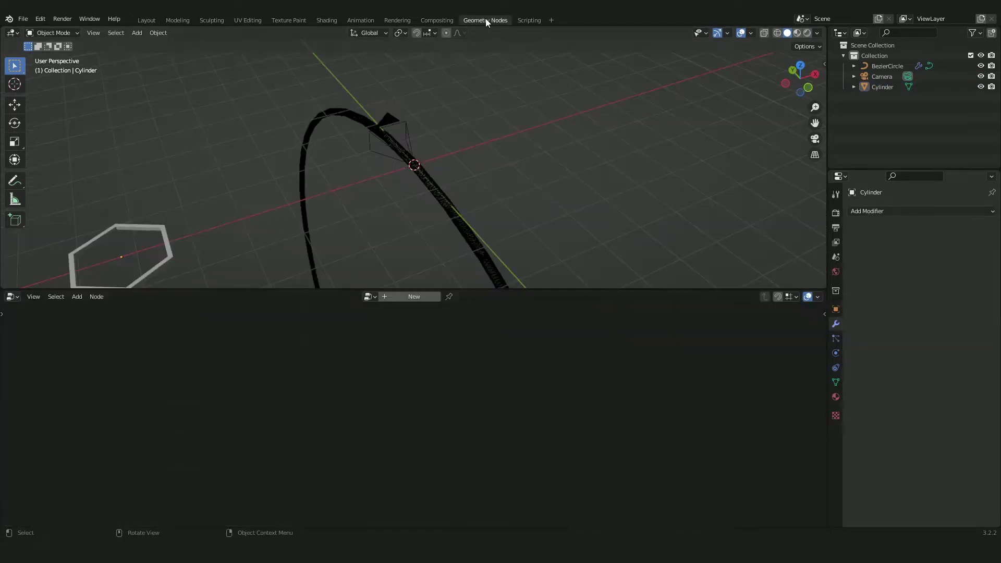
pyautogui.click(443, 198)
pyautogui.moveTo(573, 257); pyautogui.dragTo(523, 211, button='middle')
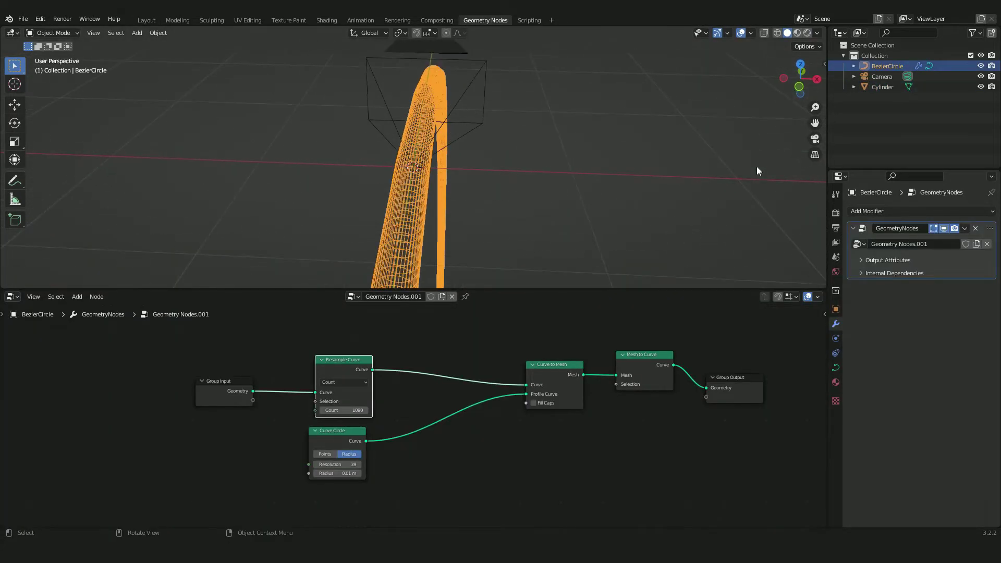
pyautogui.click(814, 138)
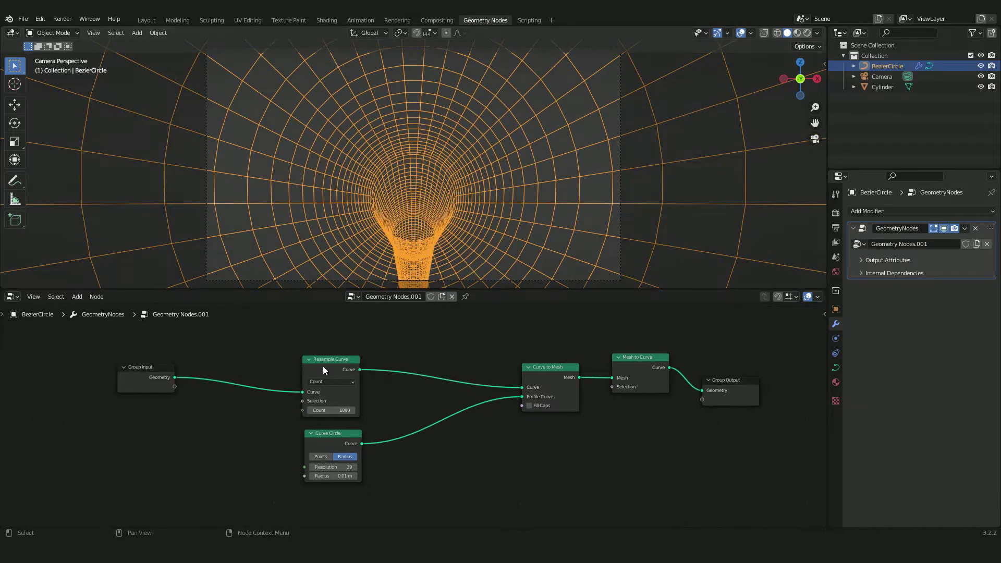
# Move the four middle nodes aside and link Group Input Geometry straight to Group Output
pyautogui.moveTo(262, 338); pyautogui.dragTo(681, 476)
pyautogui.moveTo(632, 376); pyautogui.dragTo(618, 484)
pyautogui.moveTo(174, 377); pyautogui.dragTo(700, 389)
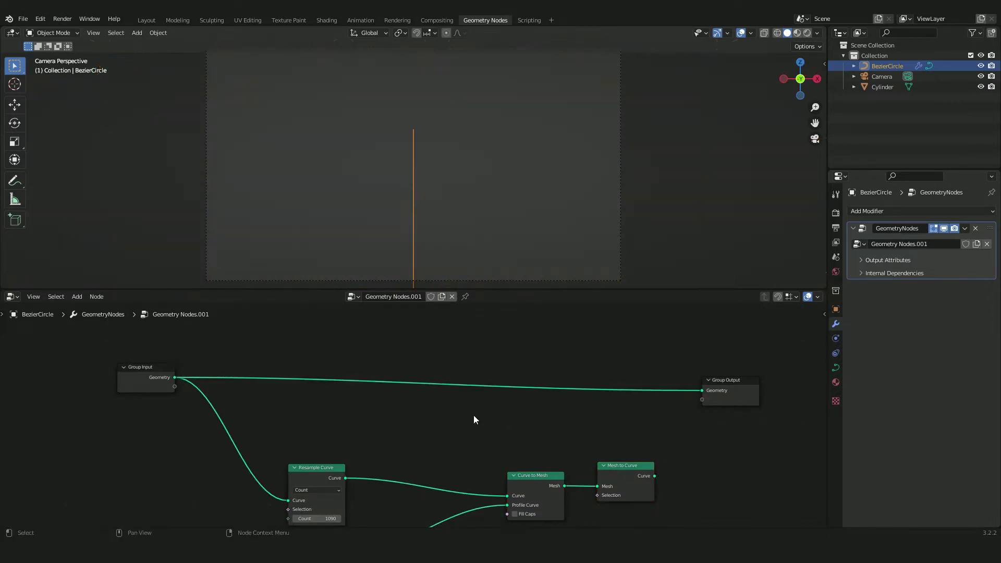
pyautogui.moveTo(566, 458); pyautogui.dragTo(592, 489, button='middle')
pyautogui.click(757, 412)
pyautogui.moveTo(757, 411); pyautogui.dragTo(724, 336)
pyautogui.moveTo(175, 399); pyautogui.dragTo(131, 347)
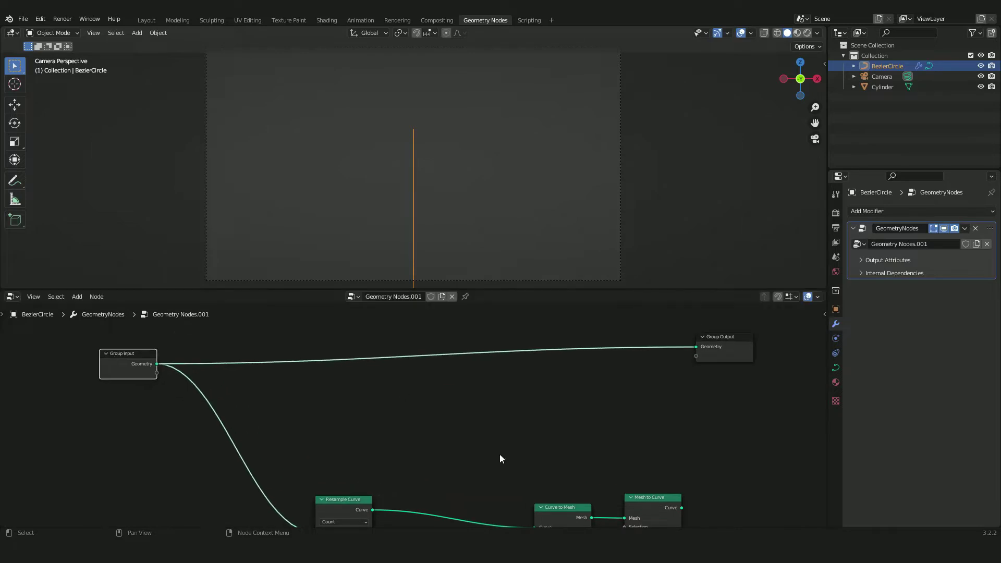
pyautogui.moveTo(499, 445); pyautogui.dragTo(533, 437, button='middle')
pyautogui.hotkey('shift', 'a')
# Add an Instance on Points node onto the Group Input–Output link
pyautogui.write('s')
pyautogui.write('in')
pyautogui.write('tance on po')
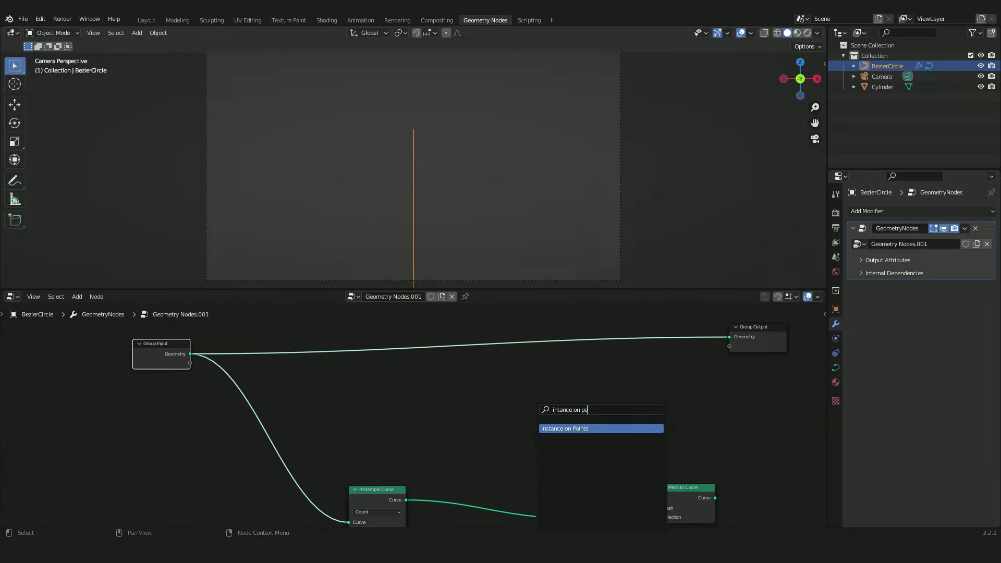
pyautogui.press('Return')
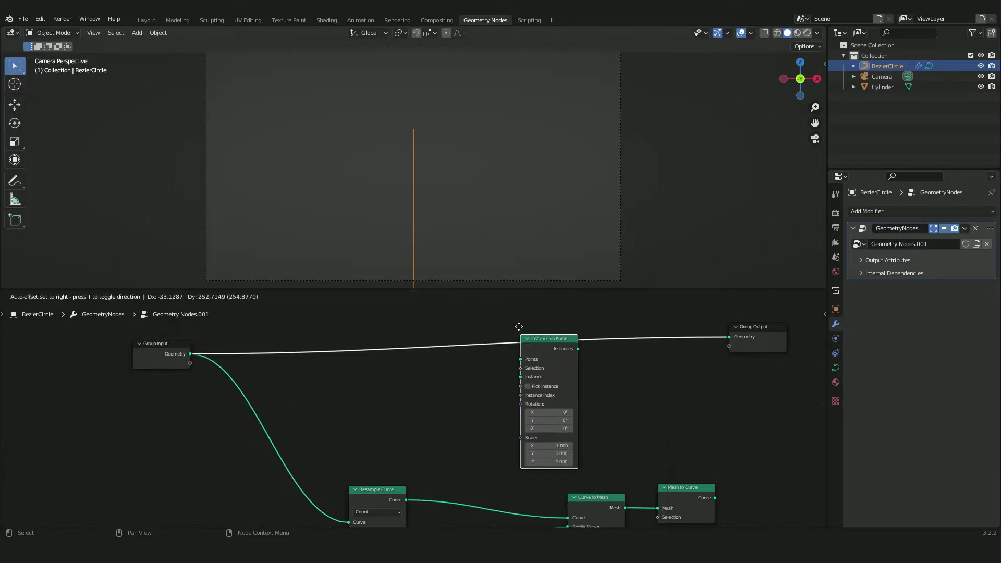
pyautogui.click(541, 340)
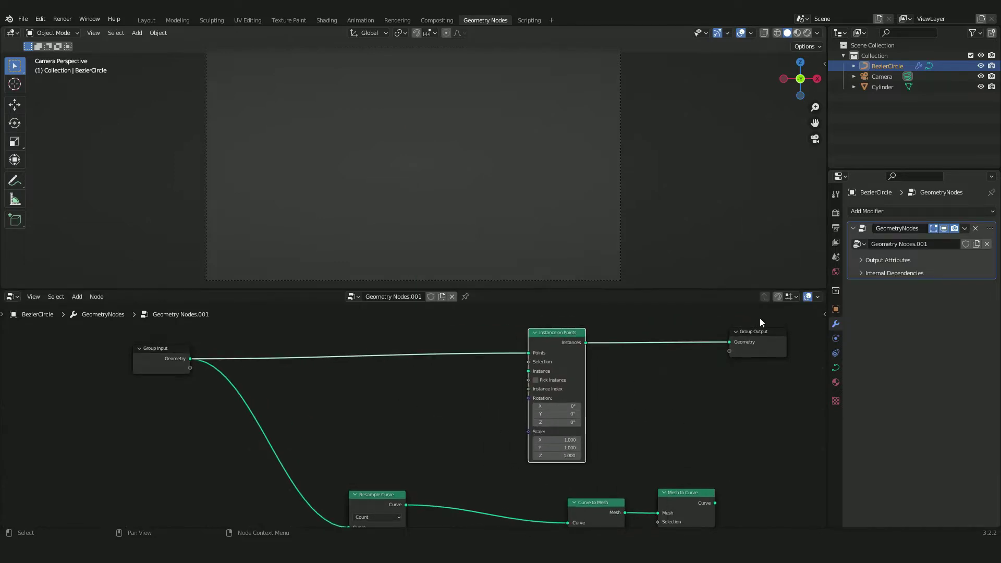
# Feed the Cylinder in as an Object Info node for the instances, keeping scale at 1
pyautogui.click(880, 86)
pyautogui.moveTo(553, 163); pyautogui.dragTo(529, 371)
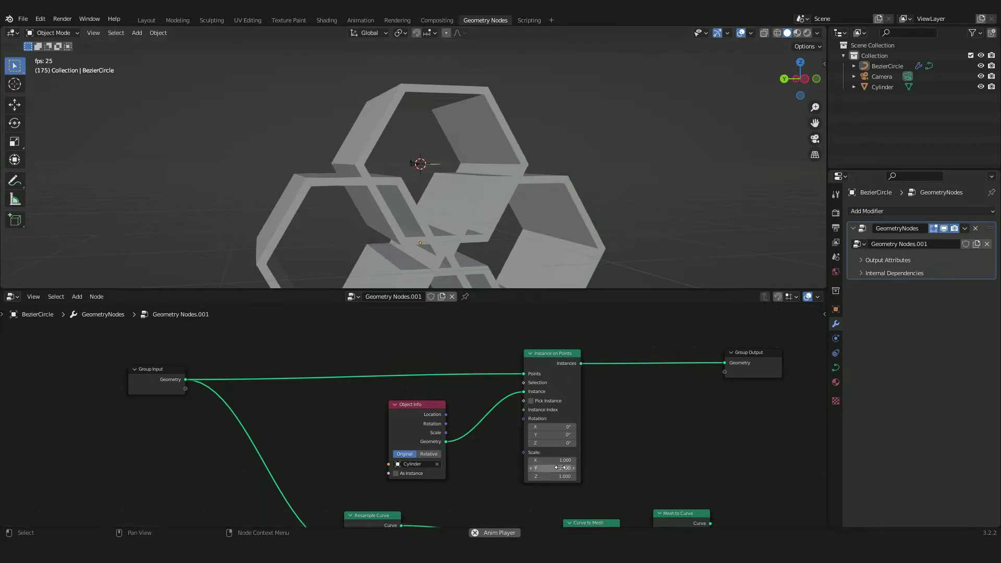
pyautogui.moveTo(551, 460); pyautogui.dragTo(620, 461)
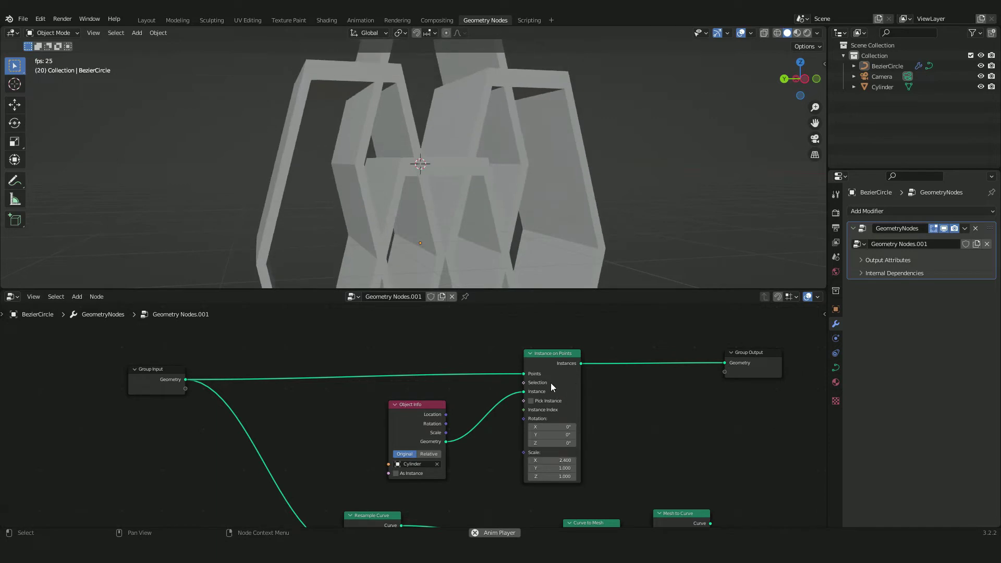
pyautogui.hotkey('ctrl', 'z')
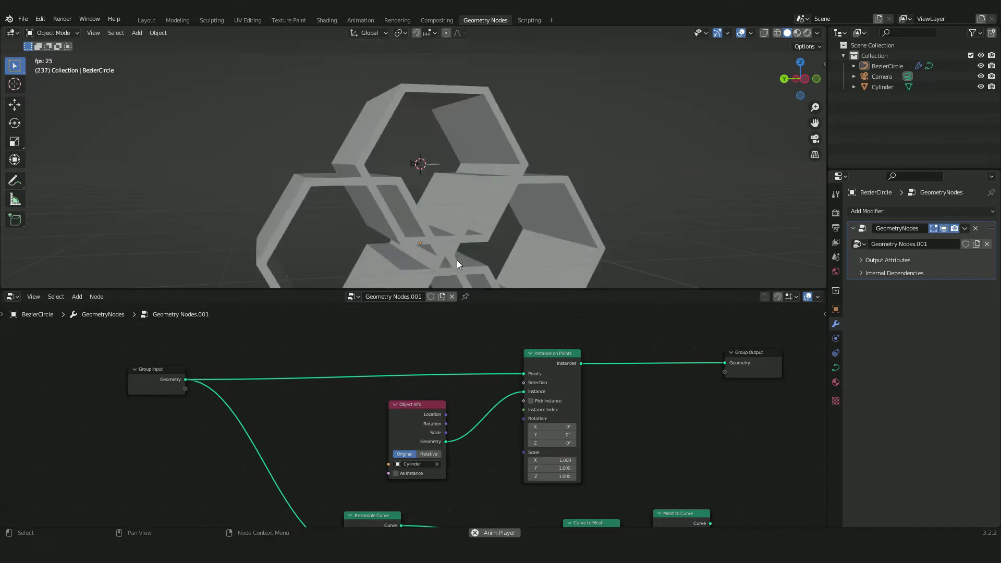
pyautogui.click(816, 137)
pyautogui.click(816, 139)
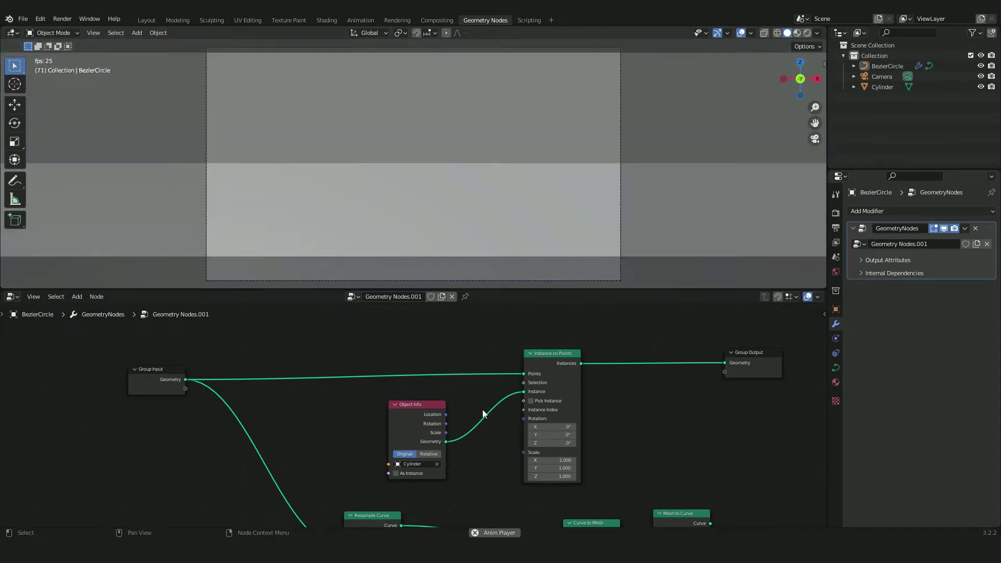
# Set the Instance on Points scale to X 0.01, Y 0.01 and Z 0.001
pyautogui.moveTo(500, 182); pyautogui.dragTo(511, 232, button='middle')
pyautogui.moveTo(440, 414); pyautogui.dragTo(446, 399)
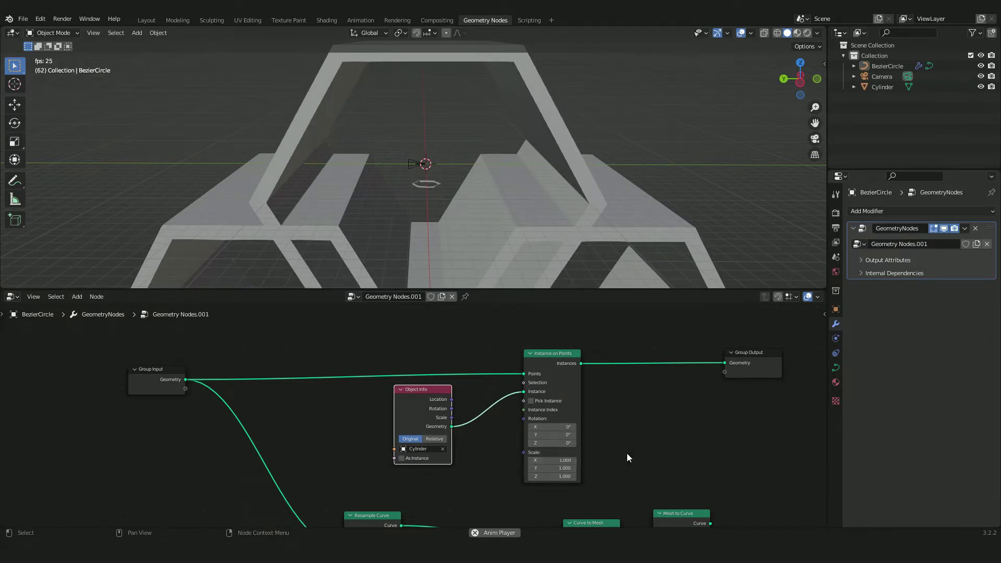
pyautogui.click(546, 462)
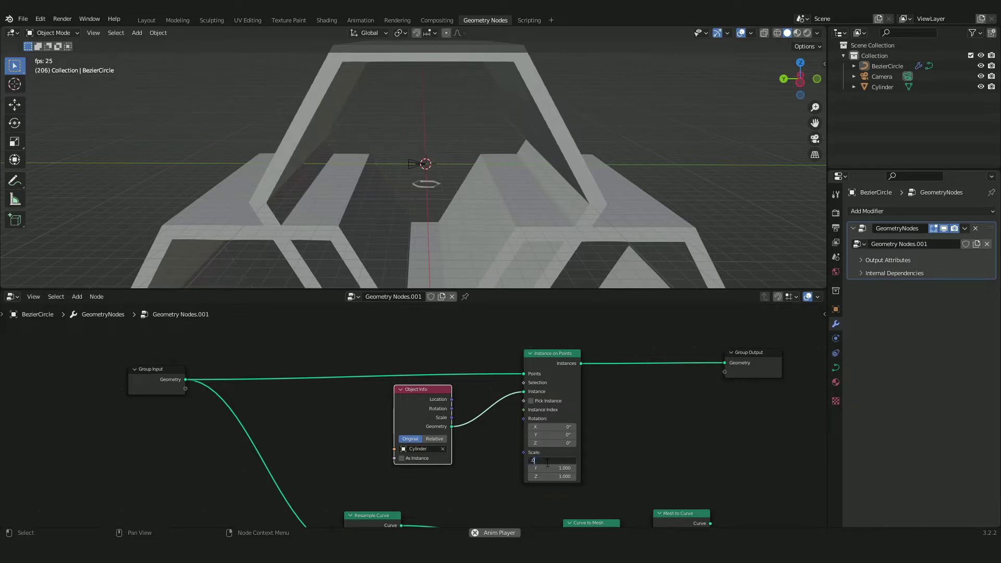
pyautogui.write('.01')
pyautogui.press('Return')
pyautogui.click(555, 468)
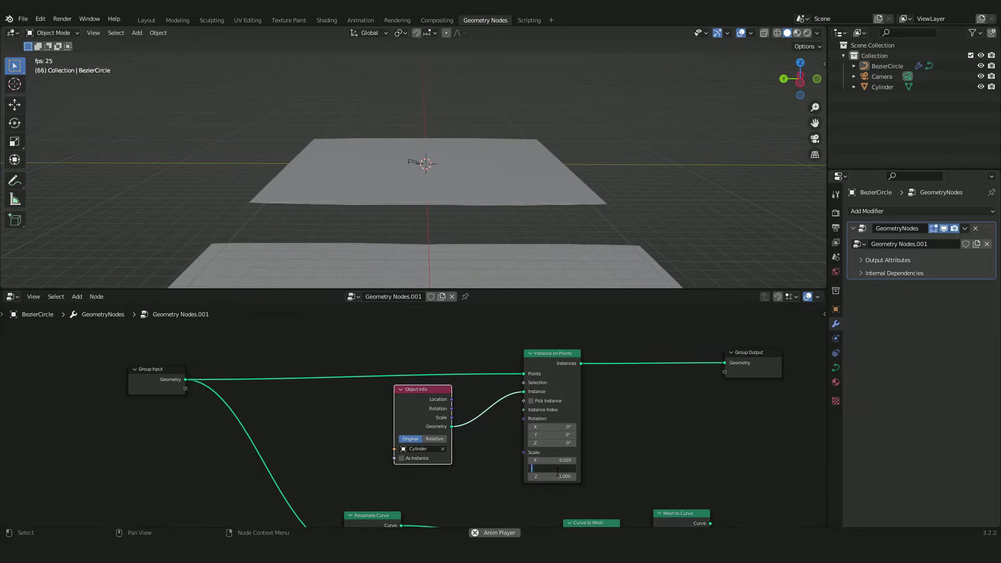
pyautogui.write('.01')
pyautogui.press('Return')
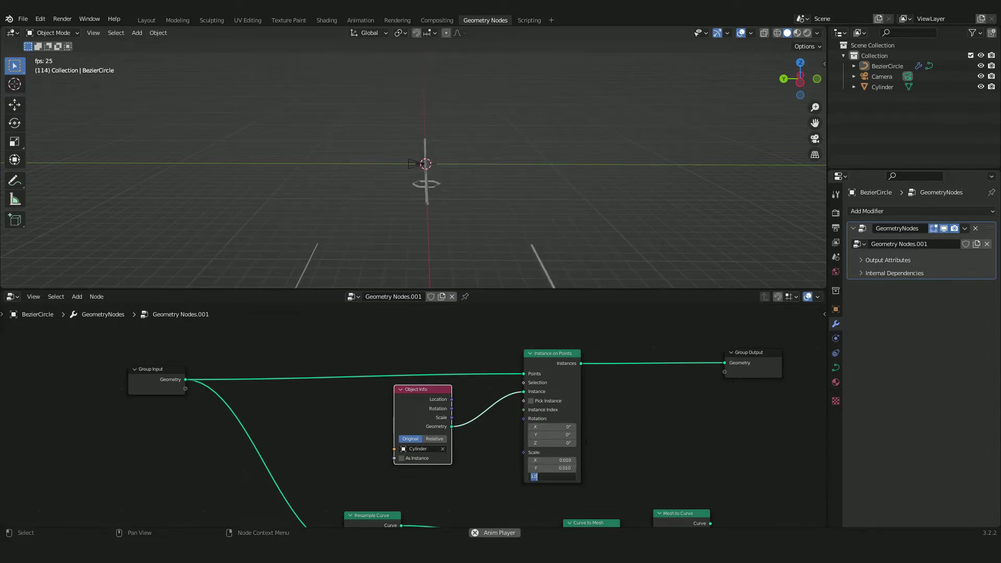
pyautogui.click(567, 478)
pyautogui.write('.0')
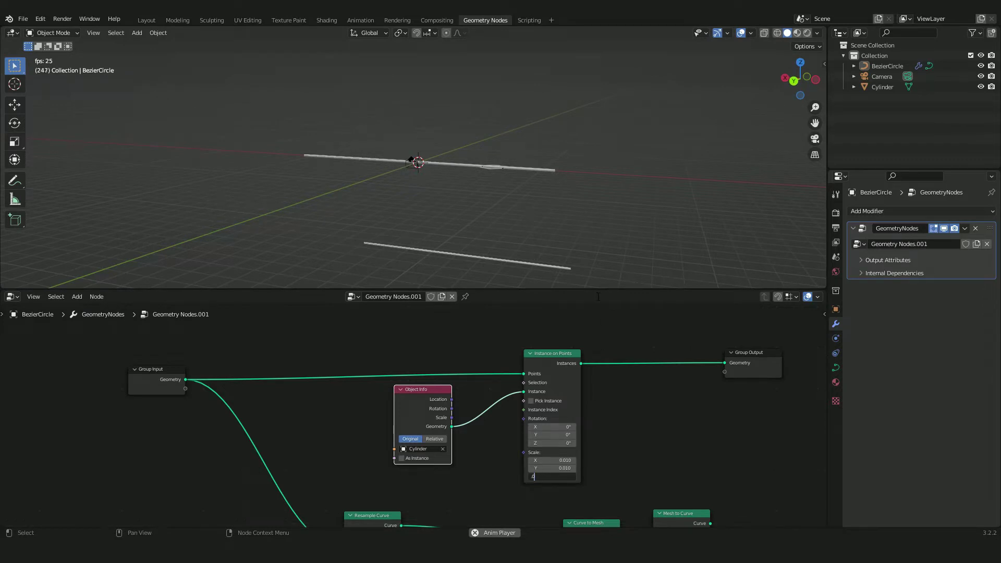
pyautogui.write('01')
pyautogui.press('Return')
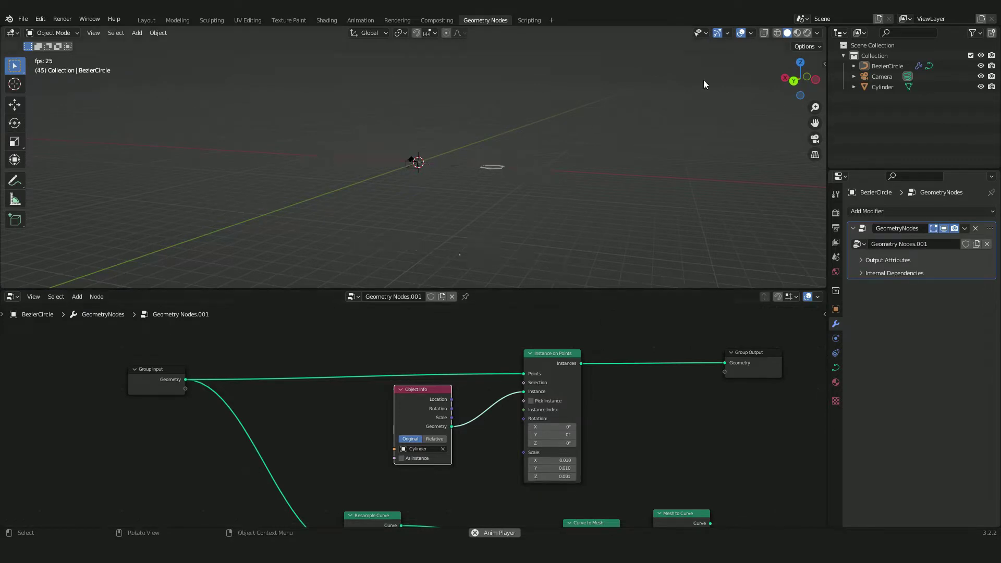
# Check the shrunken hexagon ring through the camera and orbit around it
pyautogui.click(815, 140)
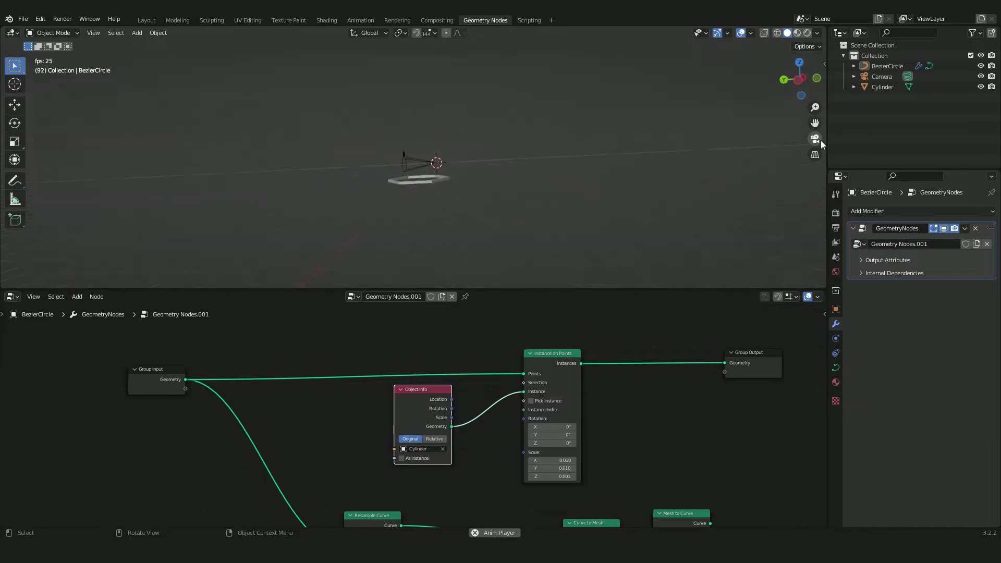
pyautogui.moveTo(470, 170); pyautogui.dragTo(502, 183, button='middle')
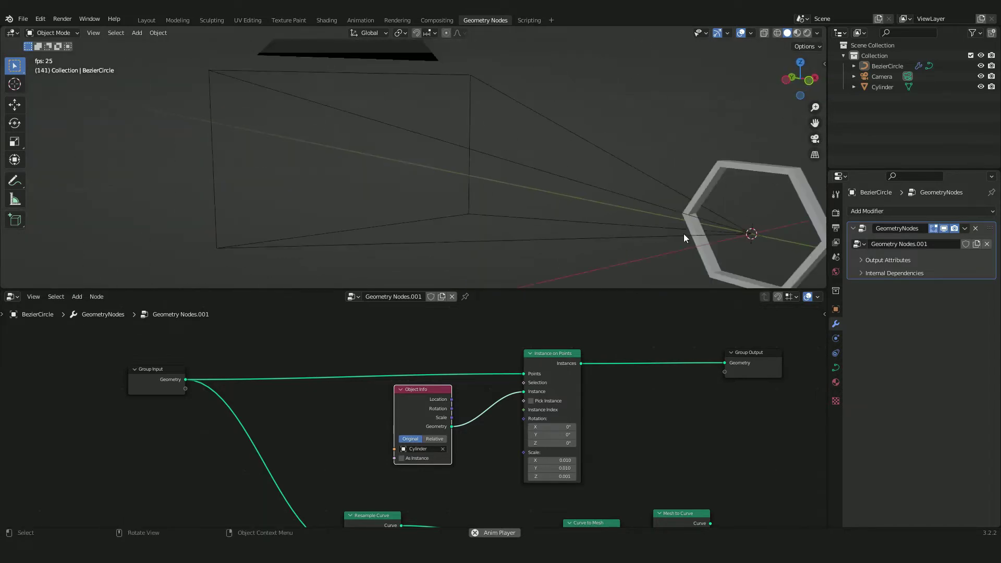
pyautogui.moveTo(683, 233); pyautogui.dragTo(648, 231, button='middle')
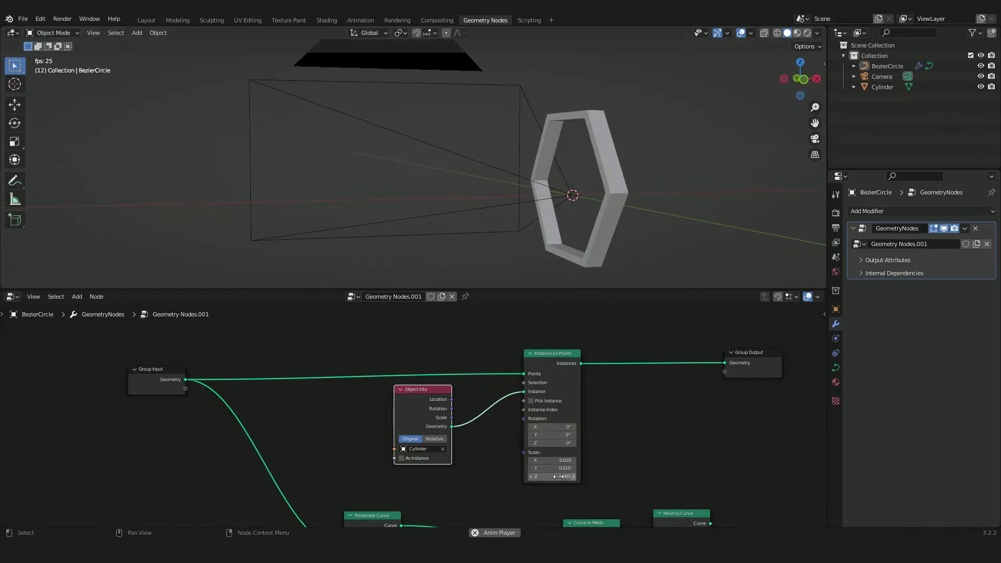
pyautogui.scroll(-5, 543, 233)
pyautogui.moveTo(543, 233); pyautogui.dragTo(458, 213, button='middle')
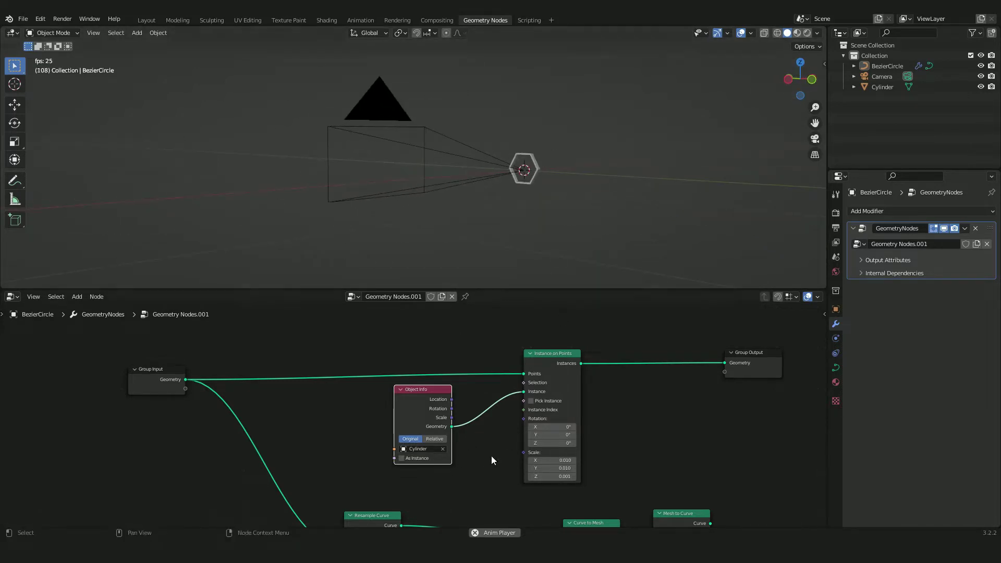
pyautogui.moveTo(479, 508); pyautogui.dragTo(525, 510, button='middle')
# Duplicate the Resample Curve node (Count 1090) and insert it before Instance on Points
pyautogui.click(401, 433)
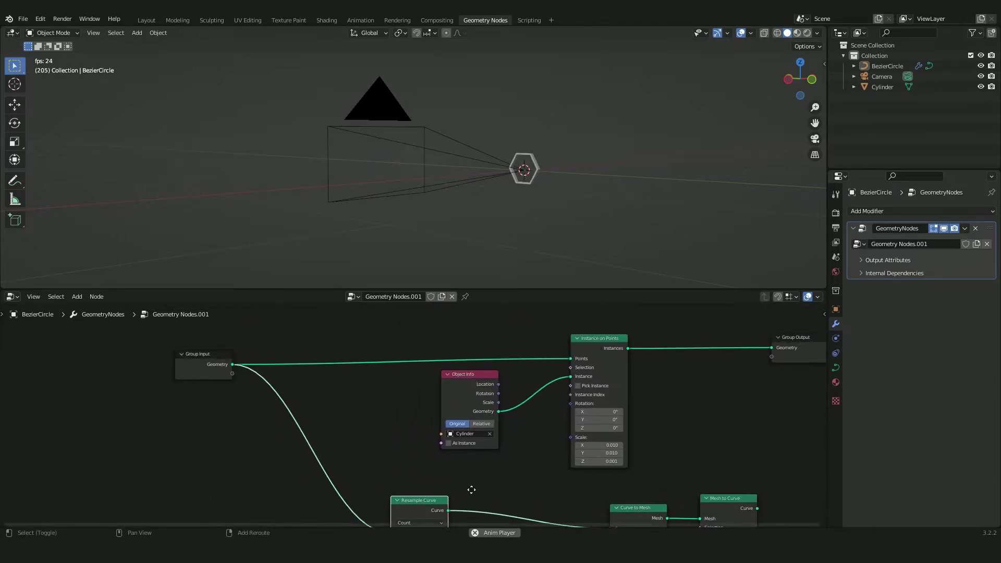
pyautogui.hotkey('shift', 'd')
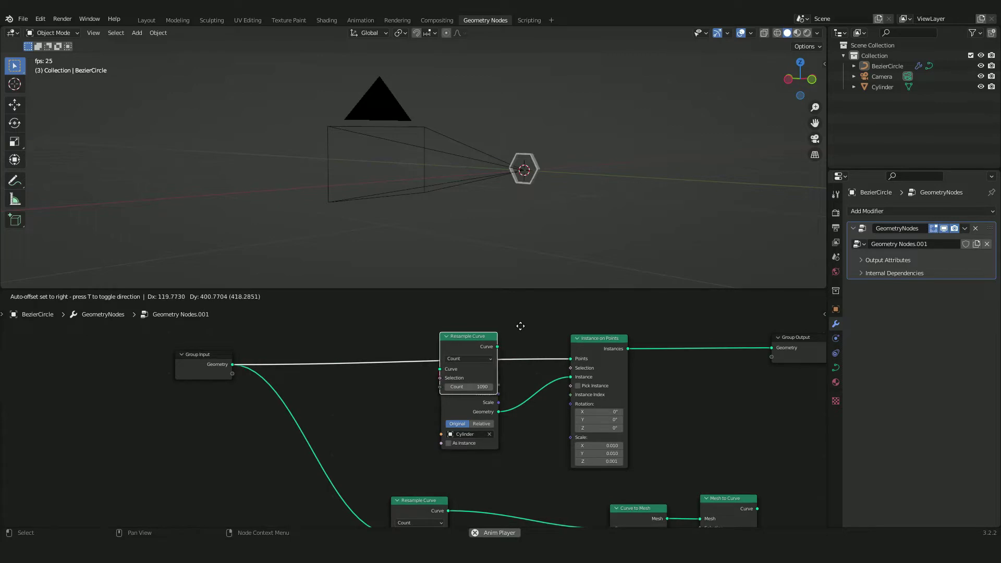
pyautogui.click(520, 326)
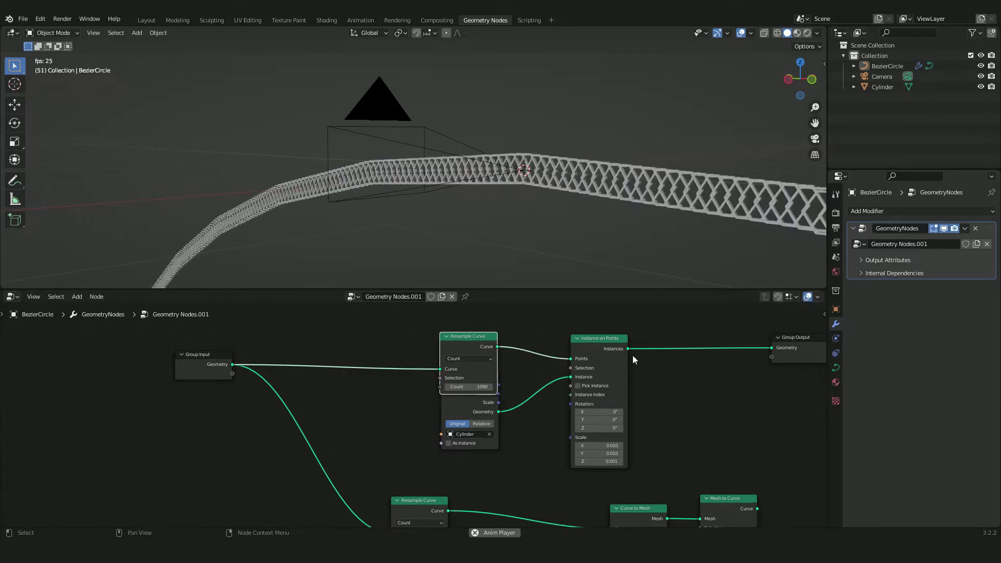
pyautogui.moveTo(474, 338)
pyautogui.mouseDown()
pyautogui.moveTo(477, 317)
pyautogui.moveTo(477, 336)
pyautogui.mouseUp()
pyautogui.moveTo(455, 180); pyautogui.dragTo(417, 210, button='middle')
pyautogui.moveTo(485, 209)
pyautogui.mouseDown(button='middle')
pyautogui.moveTo(431, 229)
pyautogui.moveTo(576, 206)
pyautogui.moveTo(475, 226)
pyautogui.moveTo(463, 202)
pyautogui.moveTo(514, 215)
pyautogui.moveTo(495, 224)
pyautogui.mouseUp(button='middle')
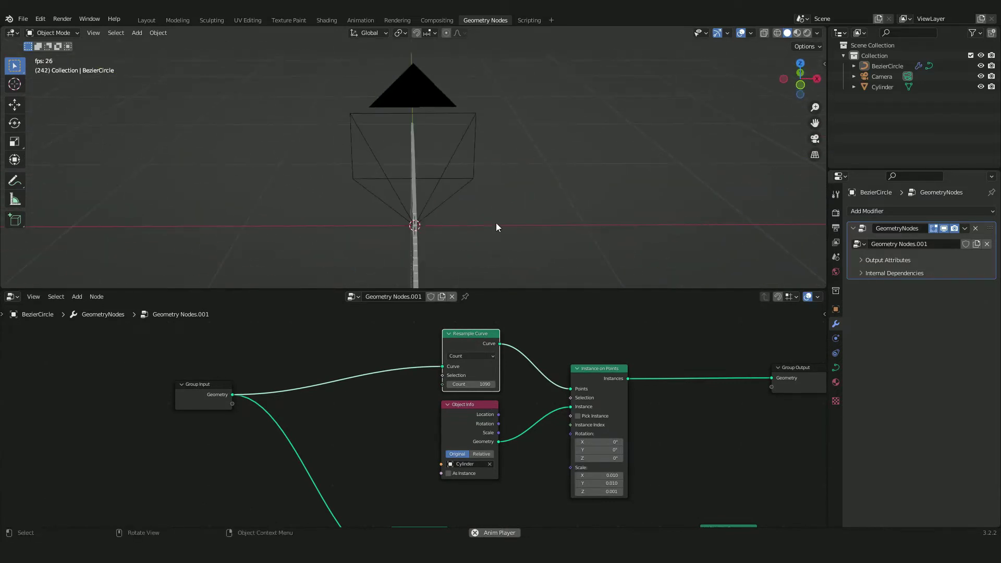
# Add a Normal node driving Instance on Points Rotation, then view through the camera
pyautogui.moveTo(503, 389); pyautogui.dragTo(475, 327, button='middle')
pyautogui.hotkey('shift', 'a')
pyautogui.moveTo(495, 421)
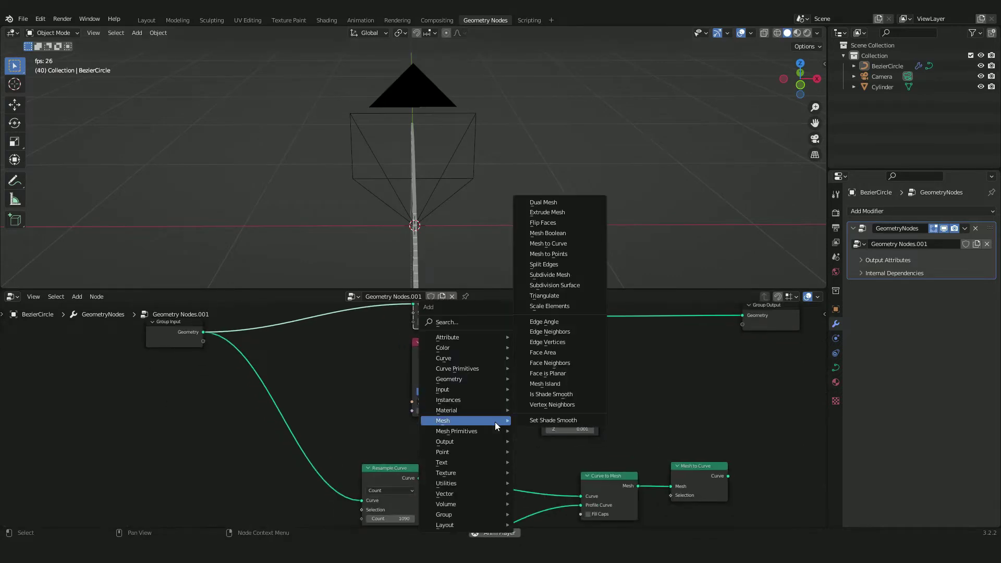
pyautogui.write('nod')
pyautogui.press('BackSpace')
pyautogui.write('rma')
pyautogui.press('Return')
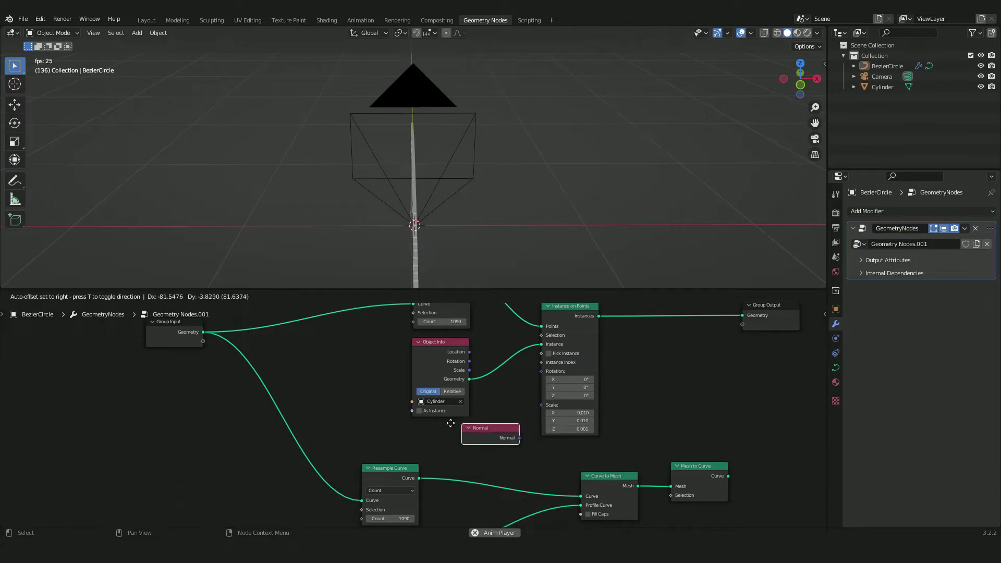
pyautogui.click(408, 422)
pyautogui.moveTo(466, 436); pyautogui.dragTo(541, 370)
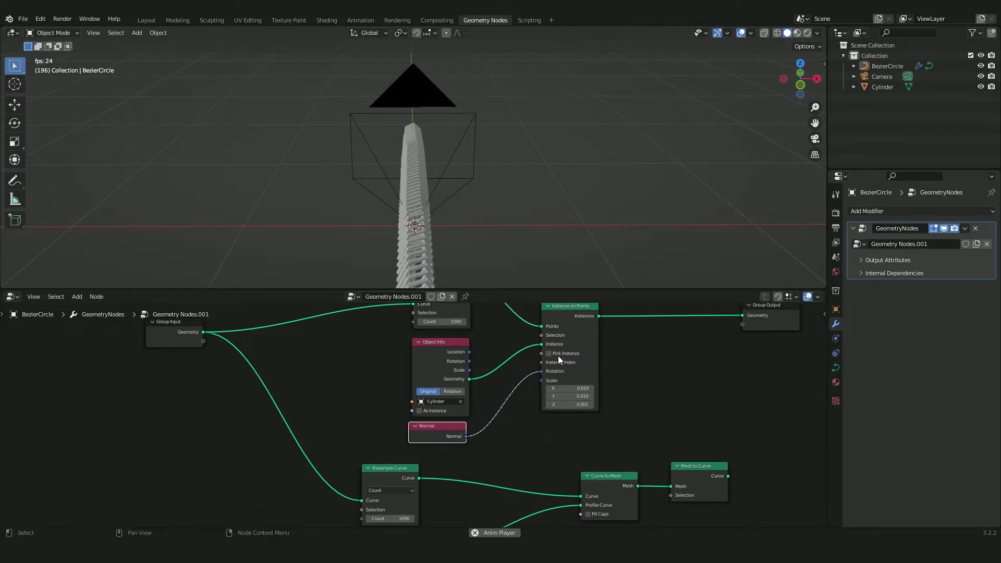
pyautogui.click(815, 139)
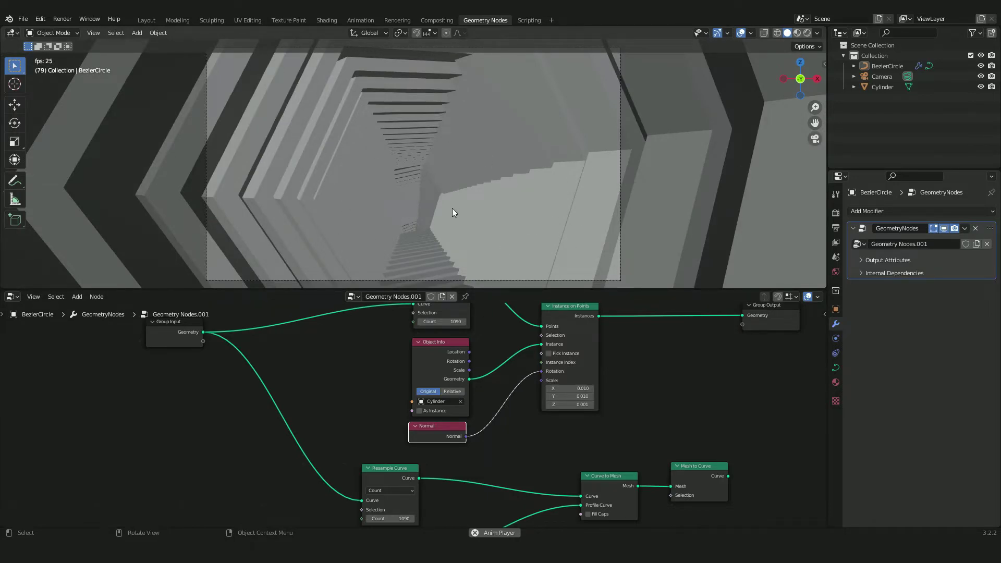
# Insert a Transform node after Group Input, test its Z rotation, and split a new area off the viewport
pyautogui.moveTo(671, 361); pyautogui.dragTo(510, 407, button='middle')
pyautogui.hotkey('shift', 'a')
pyautogui.moveTo(511, 408)
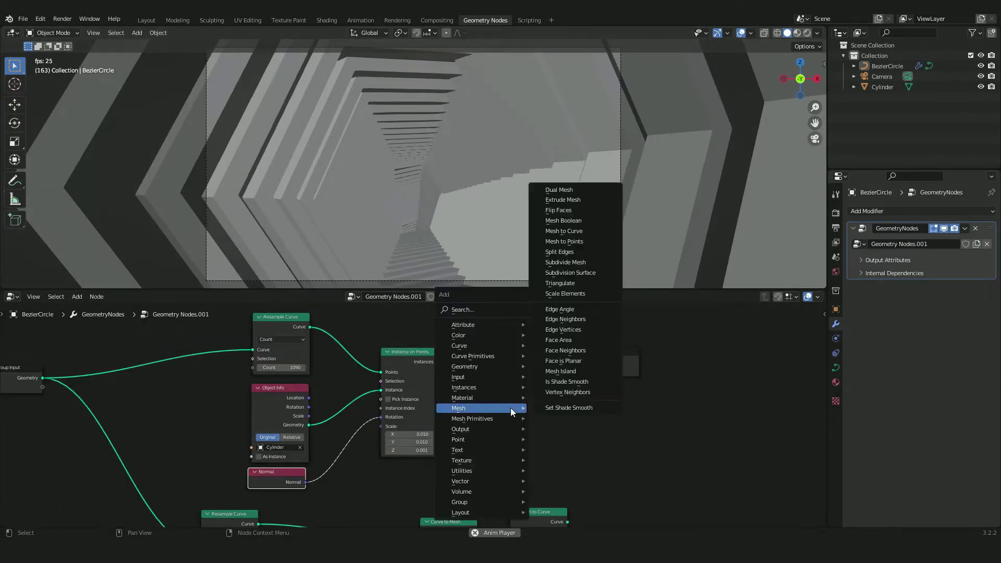
pyautogui.write('stransform')
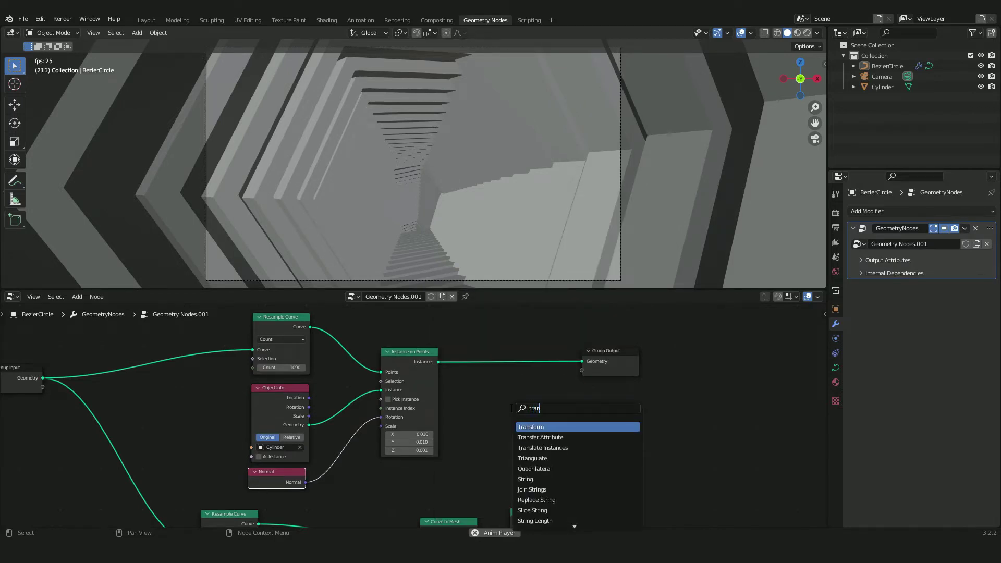
pyautogui.press('Return')
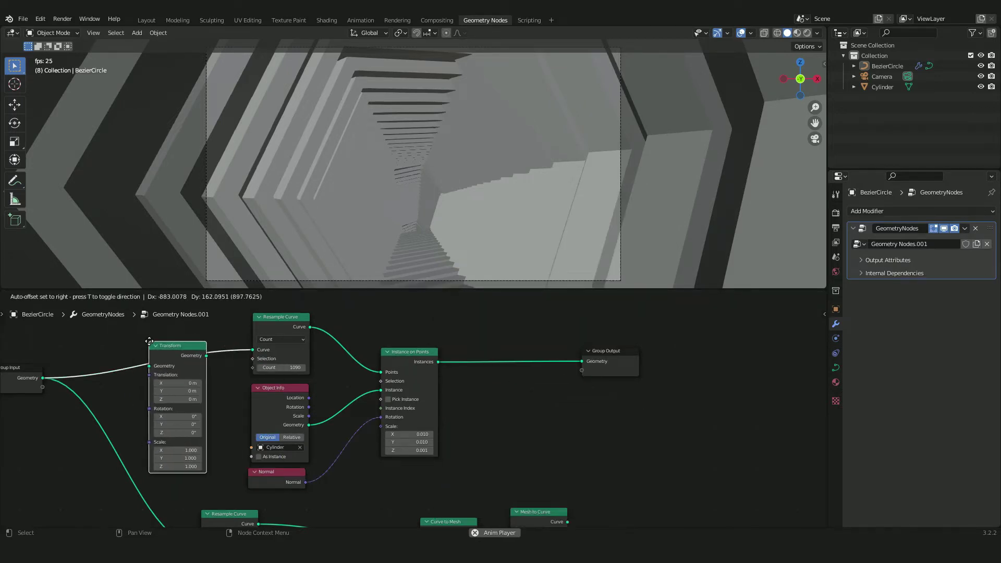
pyautogui.click(125, 330)
pyautogui.moveTo(354, 416); pyautogui.dragTo(481, 423, button='middle')
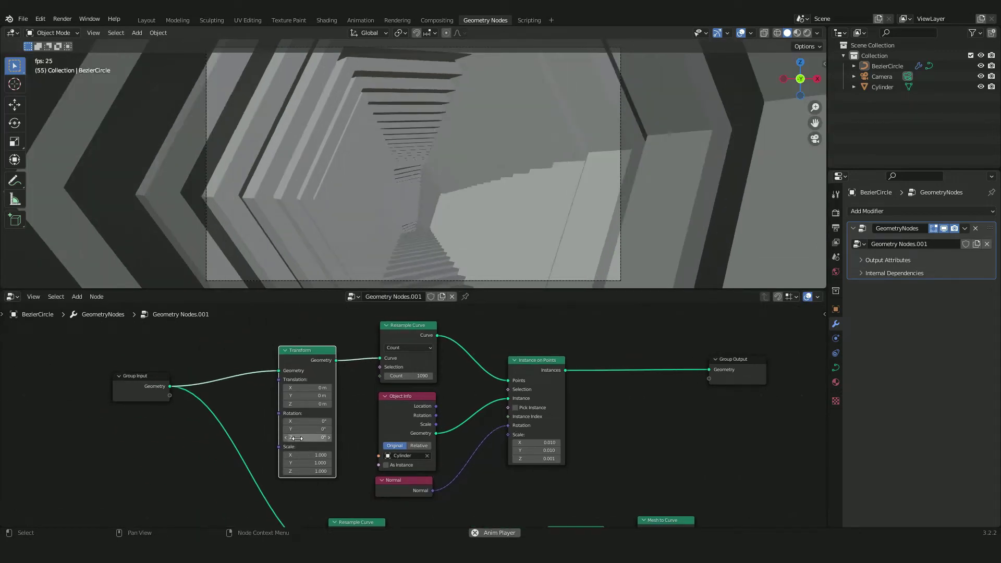
pyautogui.moveTo(330, 441); pyautogui.dragTo(536, 441)
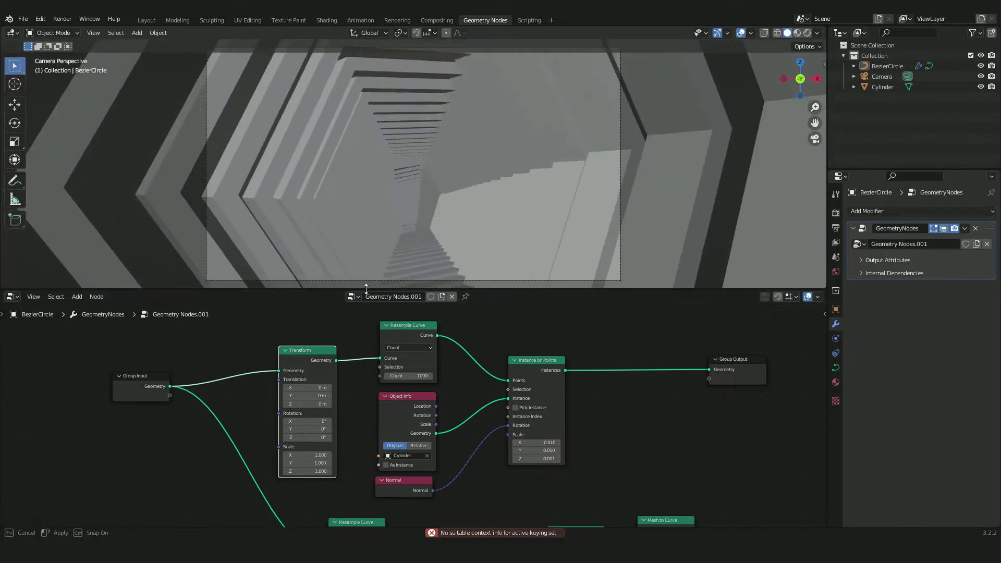
pyautogui.moveTo(364, 289); pyautogui.dragTo(271, 336)
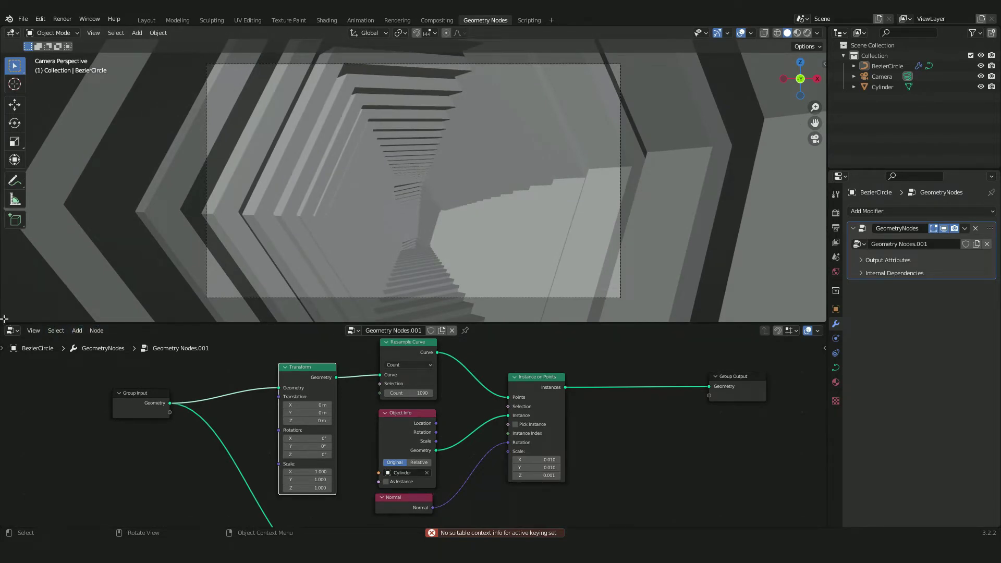
pyautogui.moveTo(2, 322); pyautogui.dragTo(5, 259)
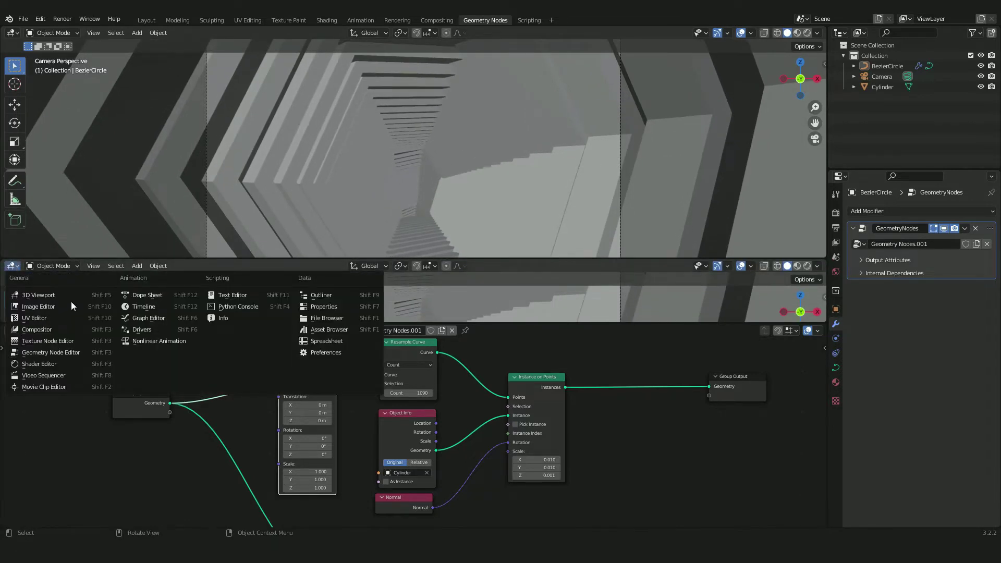
# Make the new area a Timeline, key Transform rotation at frame 1, then key Z 360° at frame 250
pyautogui.click(145, 307)
pyautogui.moveTo(317, 258); pyautogui.dragTo(317, 267)
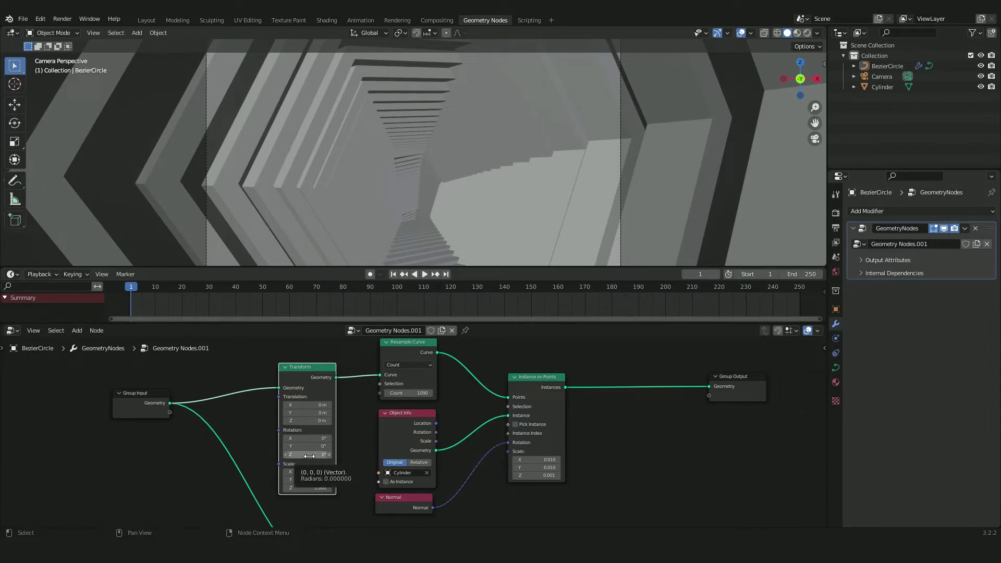
pyautogui.press('i')
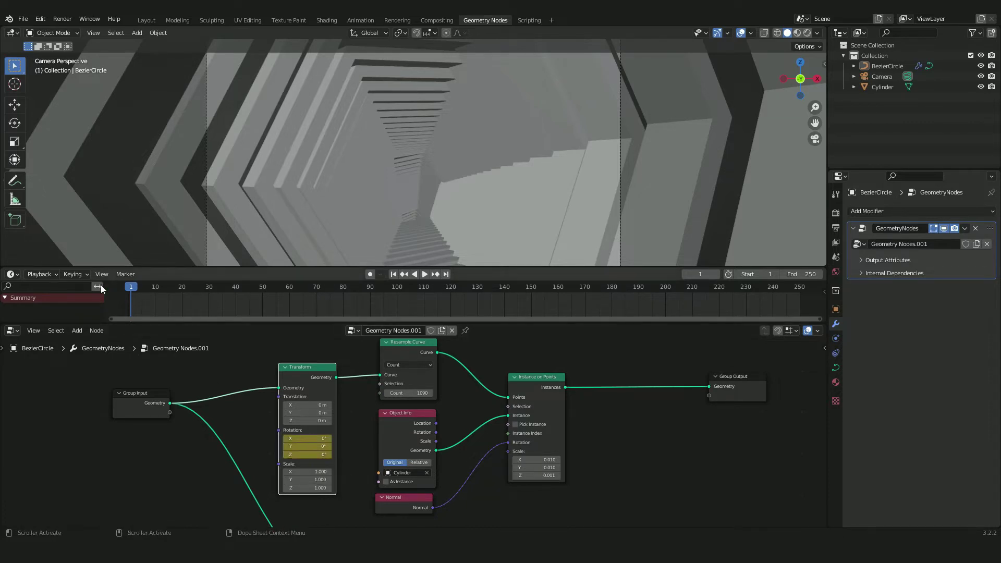
pyautogui.press('space')
pyautogui.moveTo(133, 289); pyautogui.dragTo(801, 291)
pyautogui.press('space')
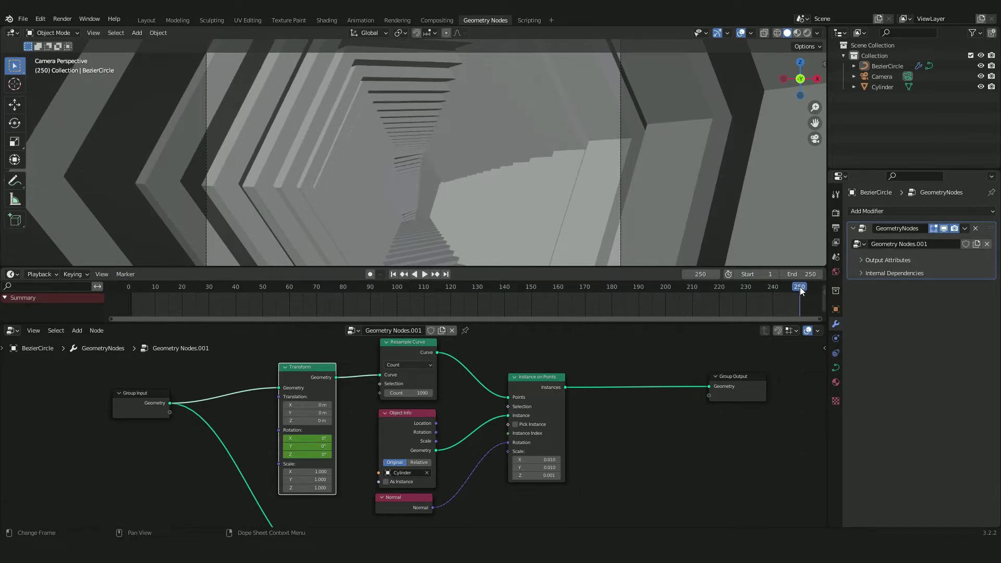
pyautogui.click(306, 455)
pyautogui.write('360')
pyautogui.press('Return')
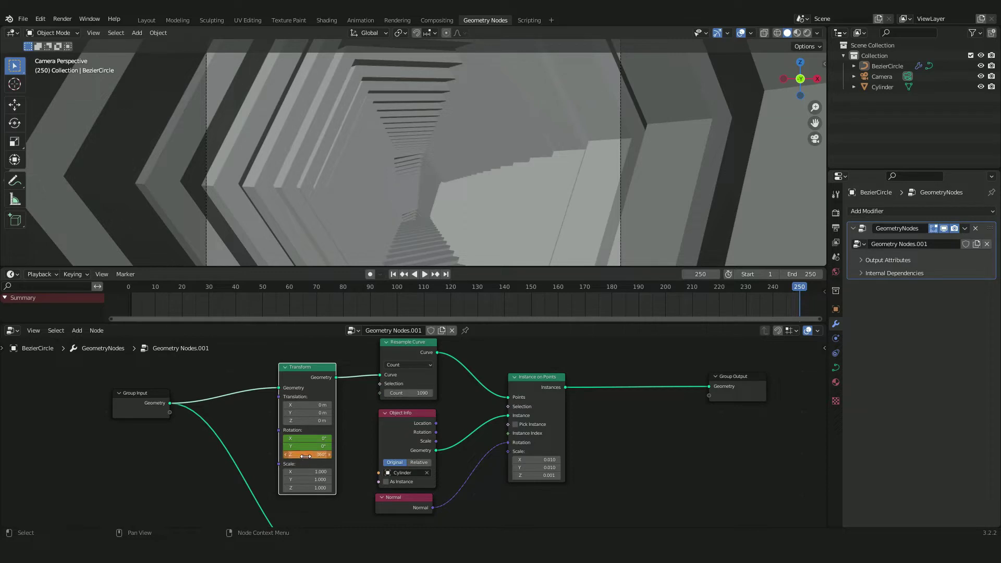
pyautogui.press('i')
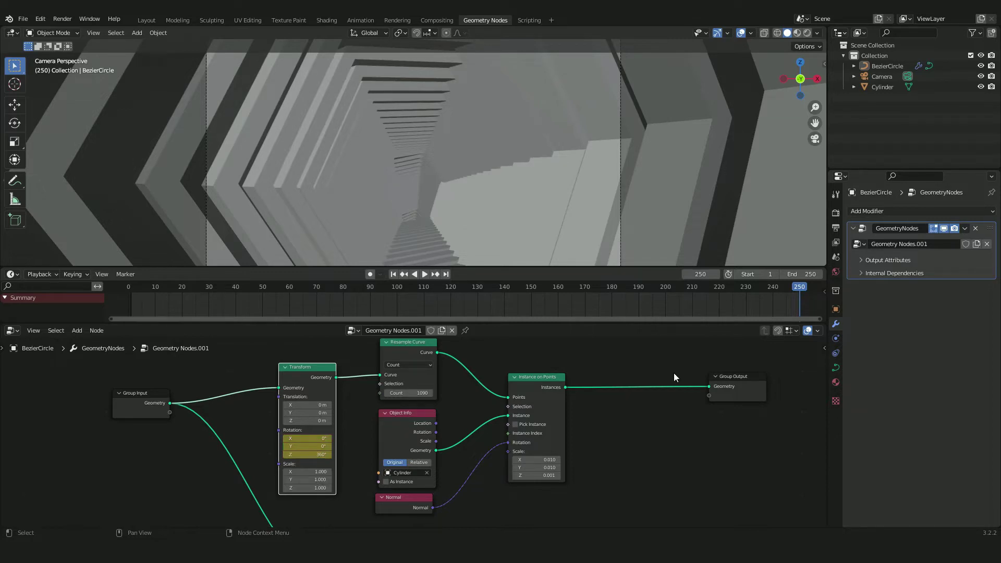
# Change the frame-250 rotation Z key to 180° and preview the half-turn animation
pyautogui.press('space')
pyautogui.press('space')
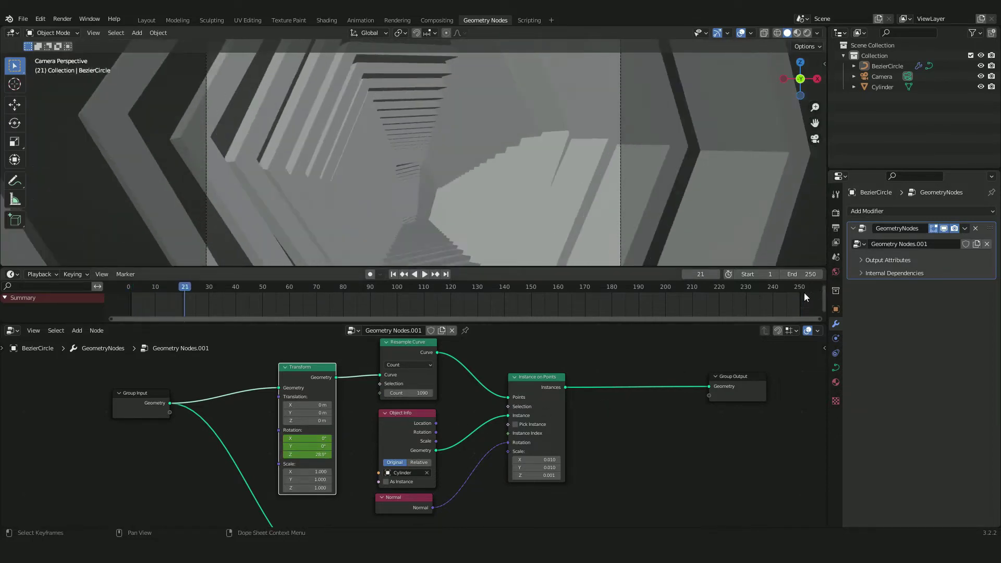
pyautogui.hotkey('shift', 'Right')
pyautogui.click(325, 455)
pyautogui.write('180')
pyautogui.press('Return')
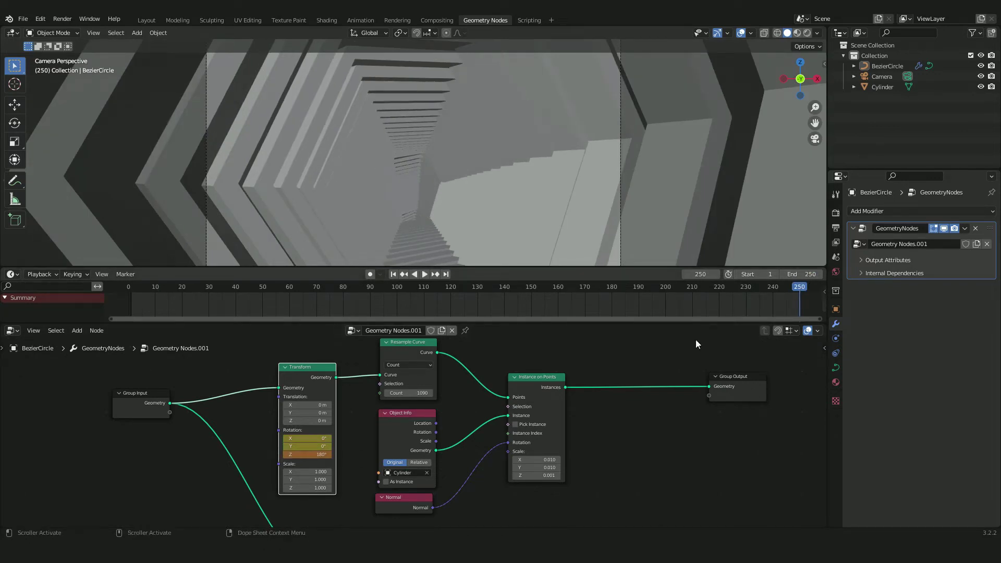
pyautogui.press('i')
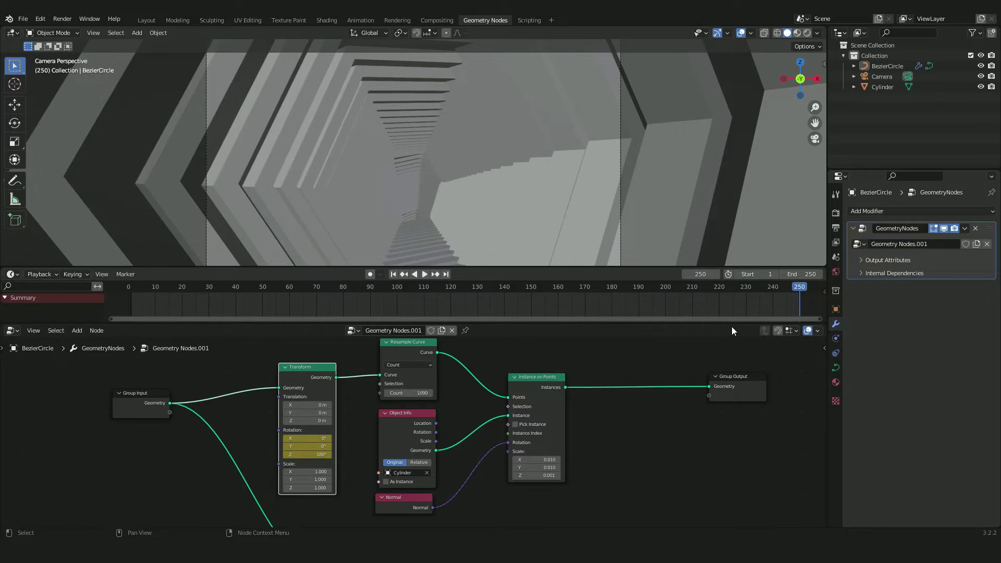
pyautogui.press('space')
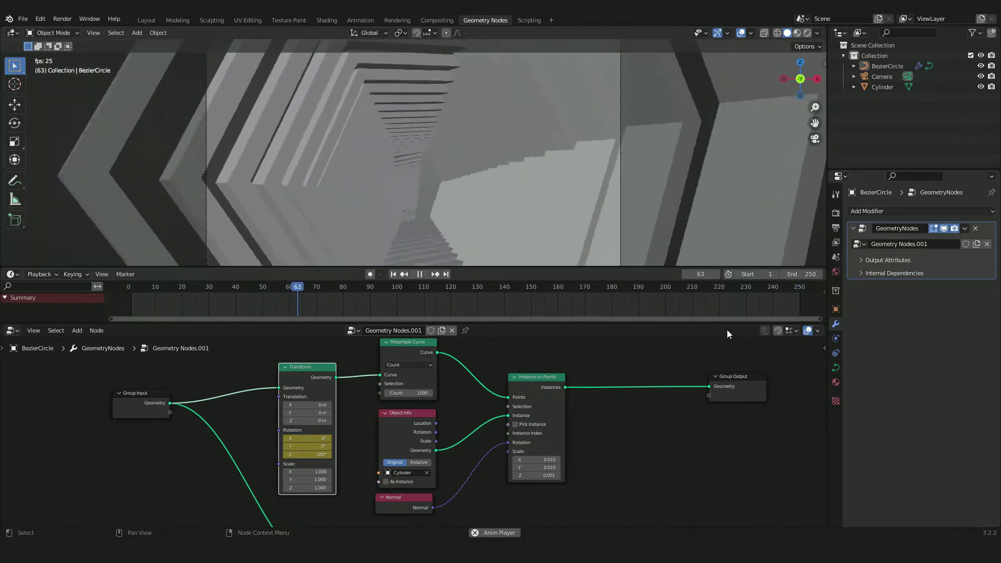
pyautogui.press('space')
pyautogui.moveTo(602, 435); pyautogui.dragTo(501, 448, button='middle')
pyautogui.moveTo(637, 400); pyautogui.dragTo(674, 396)
# Add a Set Material node onto the link before Group Output
pyautogui.click(615, 439)
pyautogui.hotkey('shift', 'a')
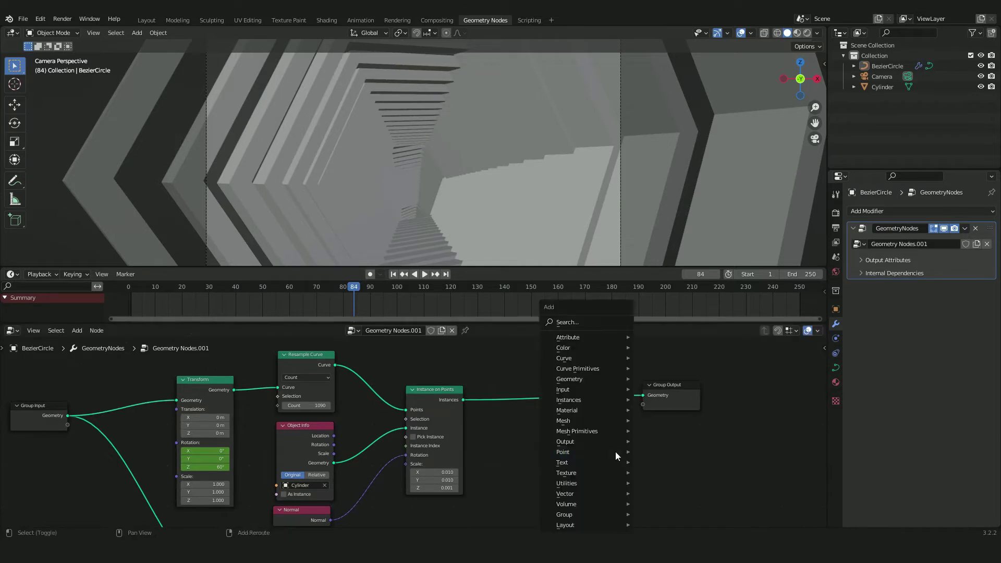
pyautogui.press('s')
pyautogui.write('set pos')
pyautogui.press('Return')
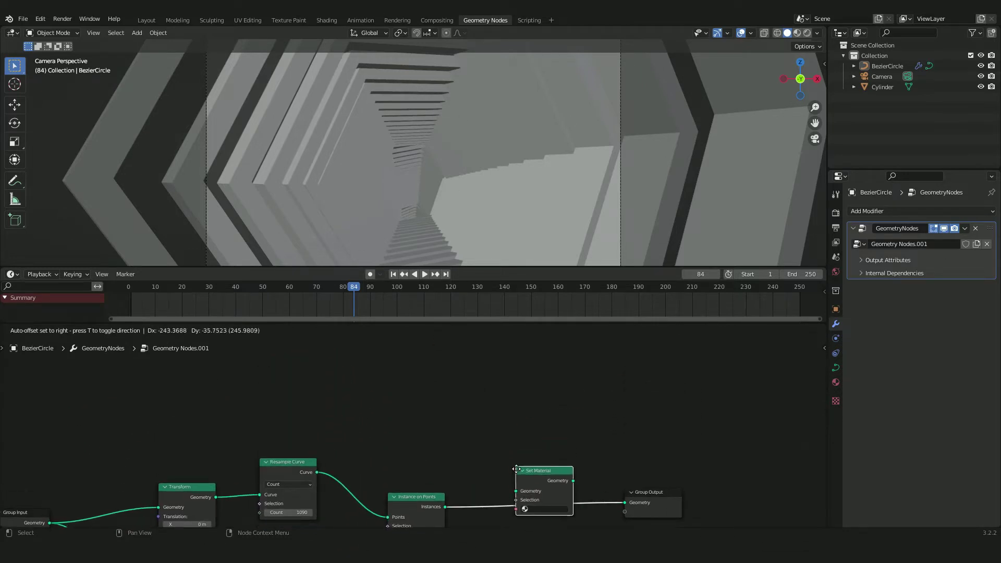
pyautogui.click(544, 475)
pyautogui.moveTo(617, 452); pyautogui.dragTo(632, 361, button='middle')
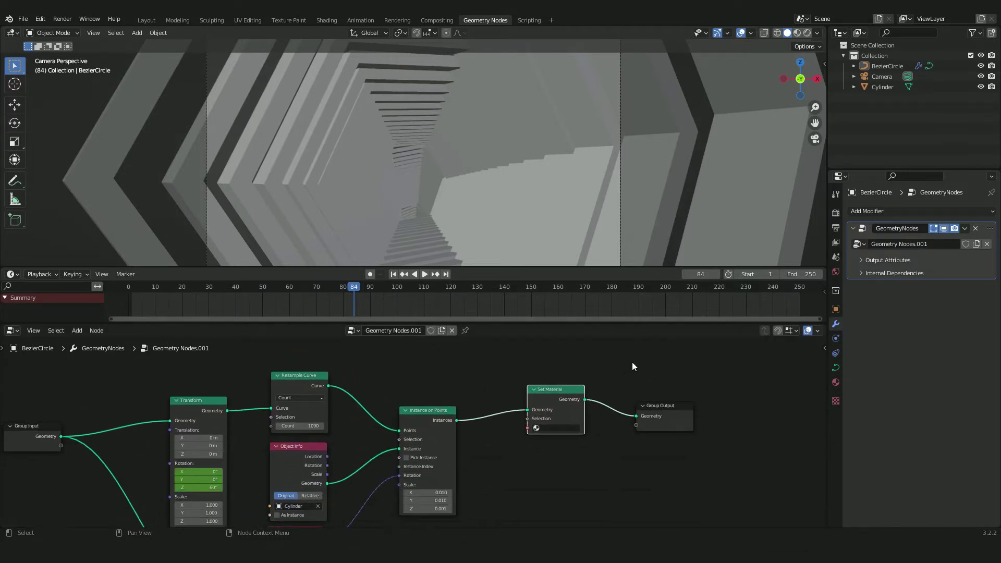
# Add two material slots with new materials, giving the first a black base colour and naming it Black
pyautogui.click(836, 382)
pyautogui.click(991, 211)
pyautogui.click(991, 212)
pyautogui.click(927, 275)
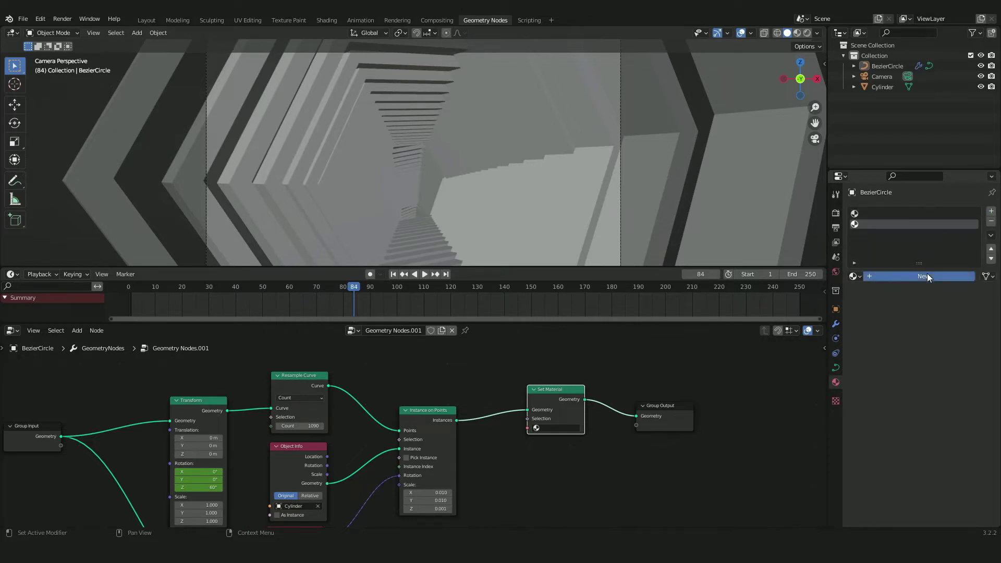
pyautogui.click(883, 213)
pyautogui.click(918, 276)
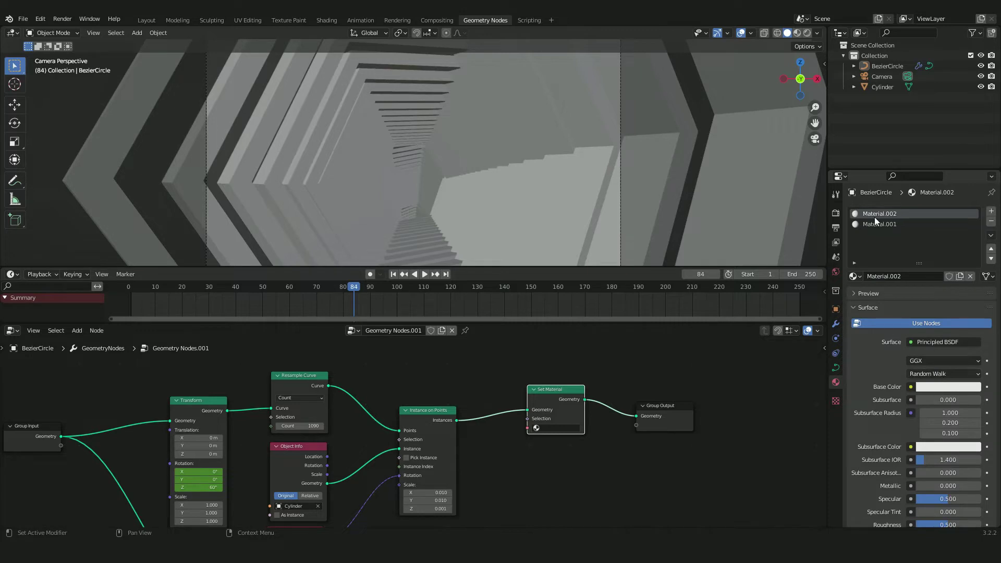
pyautogui.click(934, 390)
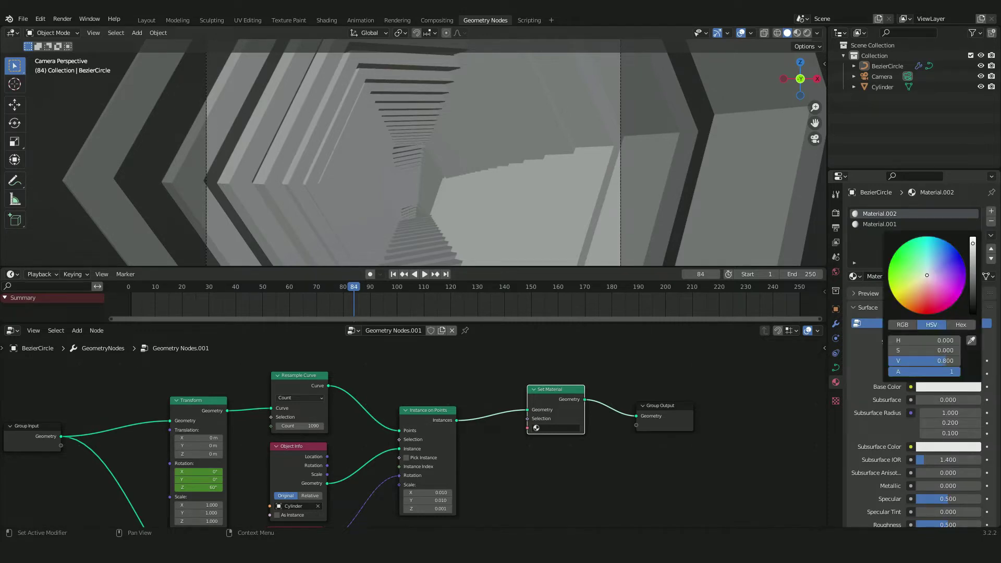
pyautogui.moveTo(972, 245); pyautogui.dragTo(973, 314)
pyautogui.write('Black')
pyautogui.press('Return')
# Rename the second material White and set its emission colour to pure white
pyautogui.doubleClick(877, 224)
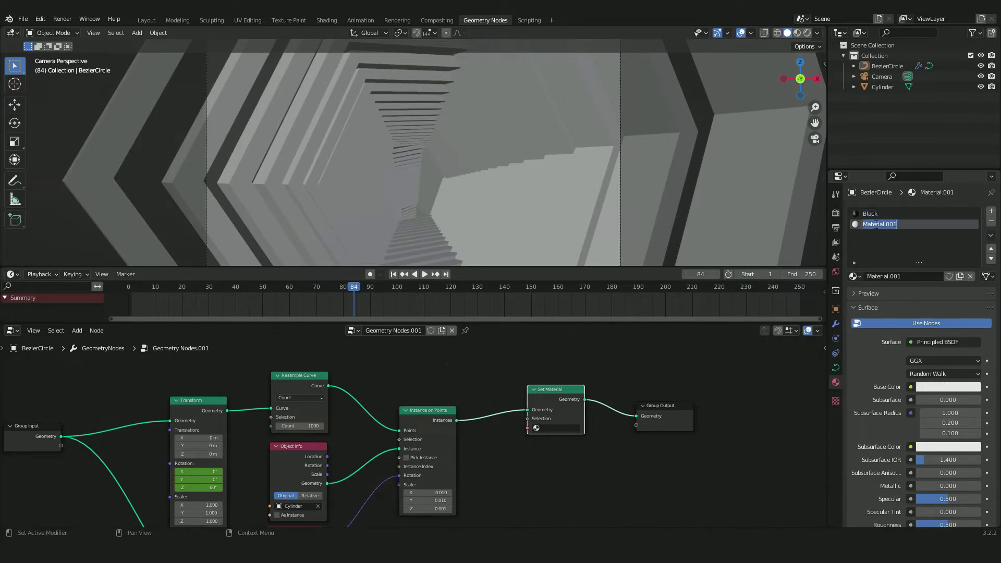
pyautogui.write('White')
pyautogui.press('Return')
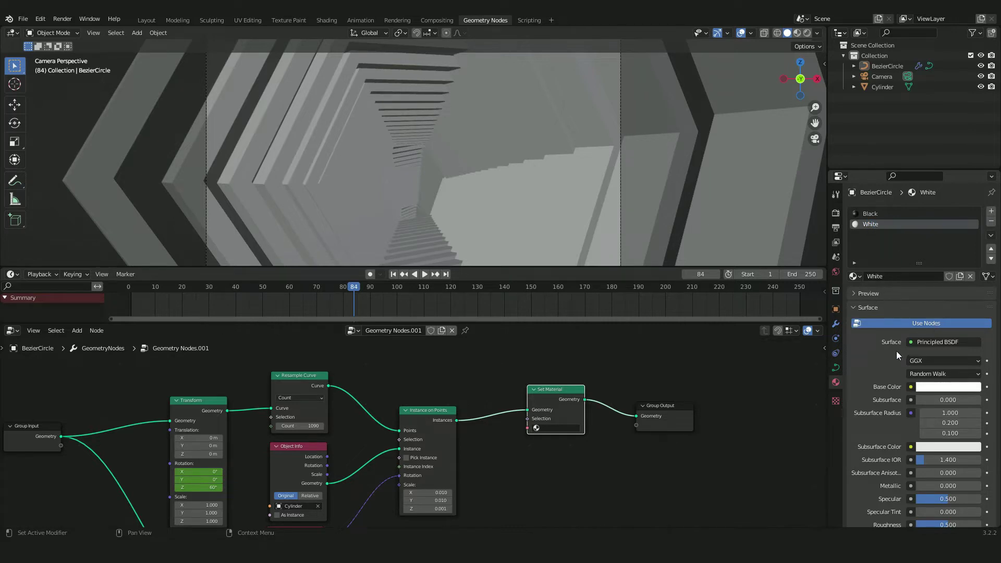
pyautogui.scroll(-9, 899, 351)
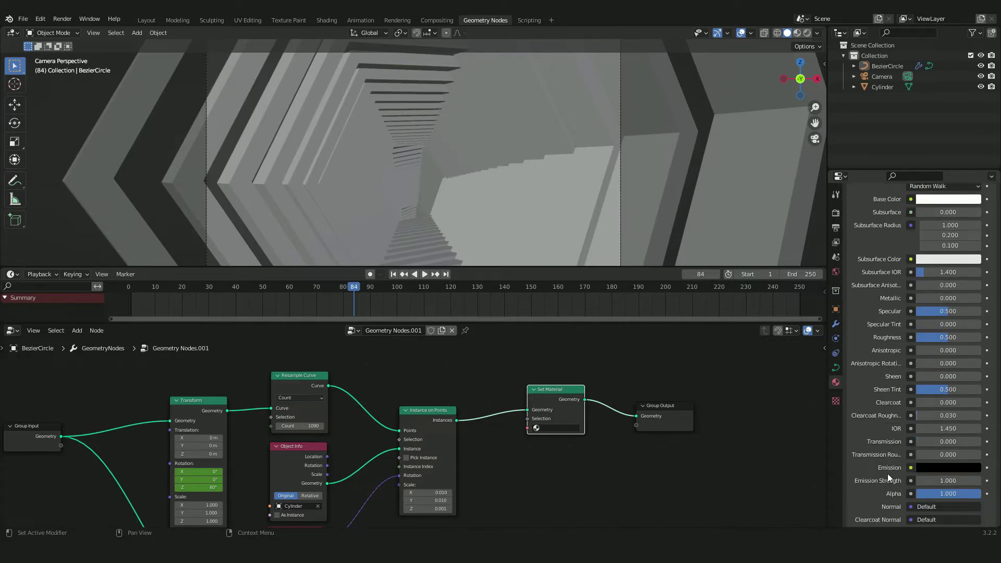
pyautogui.scroll(-1, 888, 475)
pyautogui.click(933, 447)
pyautogui.moveTo(973, 357); pyautogui.dragTo(972, 298)
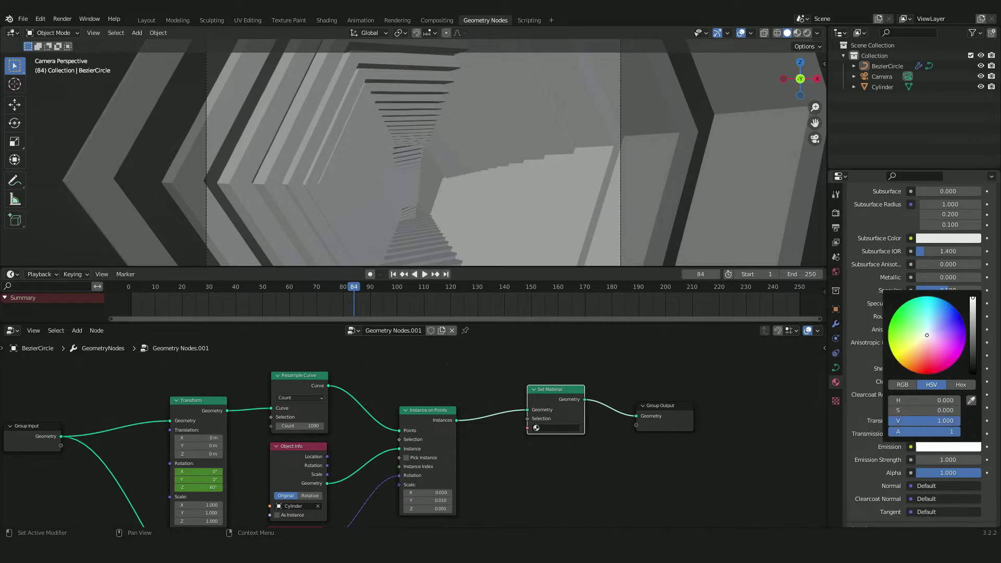
pyautogui.click(835, 400)
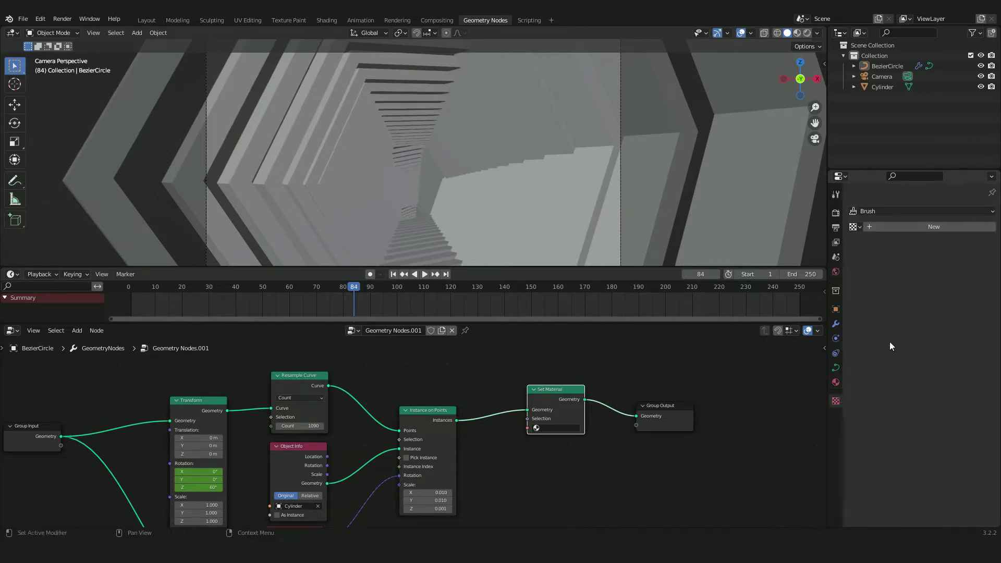
# Preview the scene in rendered shading and assign the White material to the instances
pyautogui.click(806, 34)
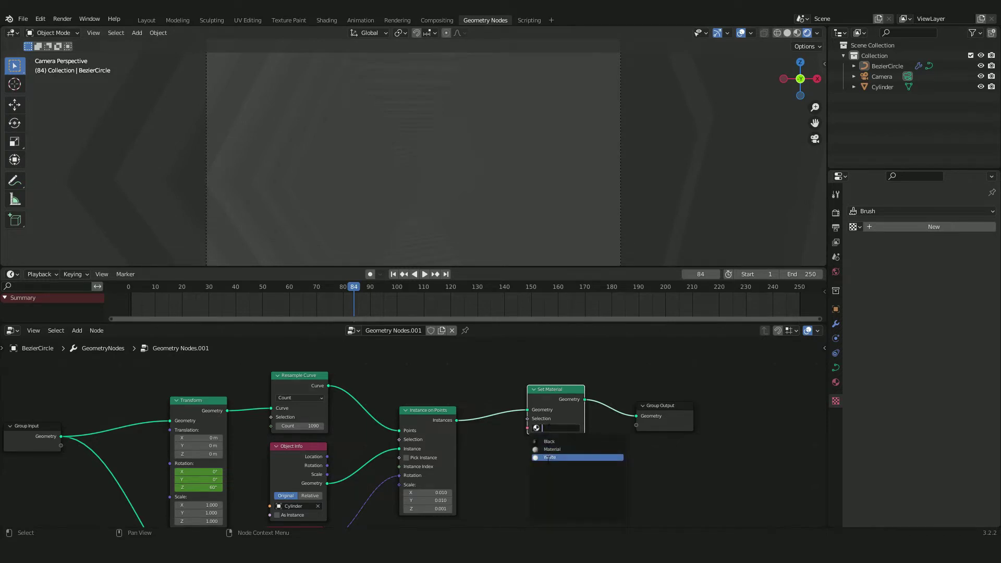
pyautogui.click(549, 457)
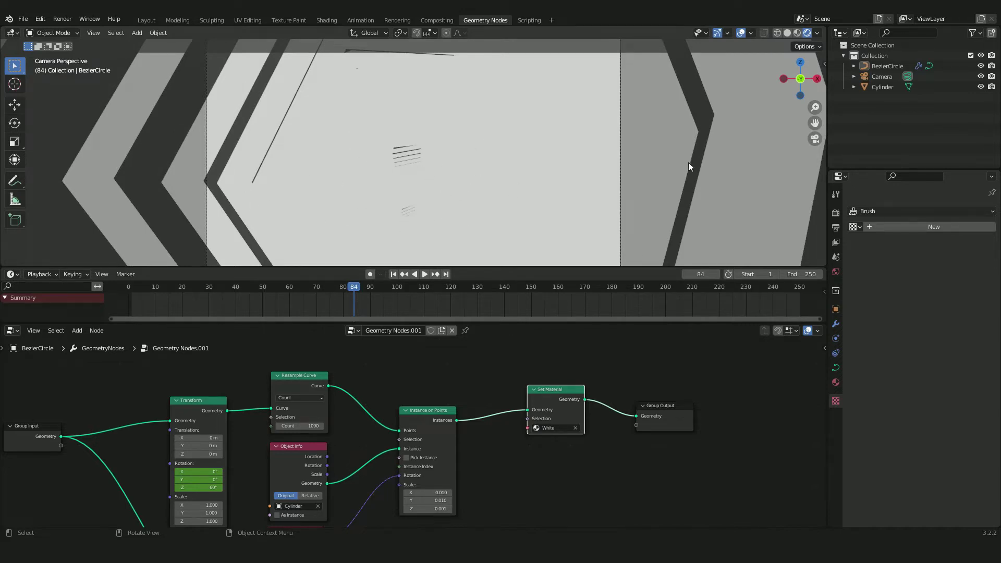
pyautogui.scroll(-1, 597, 141)
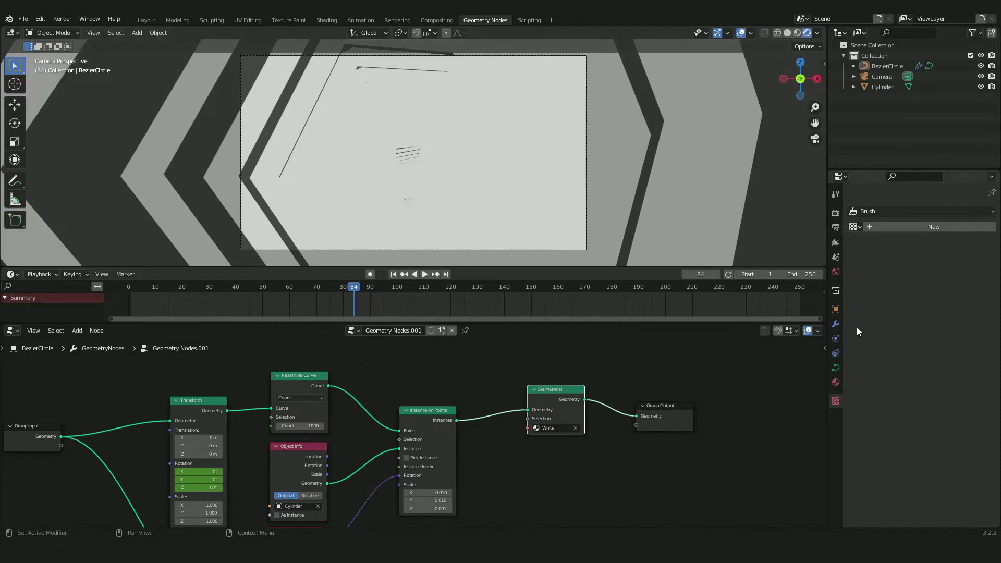
# Show the material settings, orbit out of camera view, and select the BezierCircle tunnel curve
pyautogui.click(833, 383)
pyautogui.moveTo(388, 177); pyautogui.dragTo(557, 174, button='middle')
pyautogui.click(627, 170)
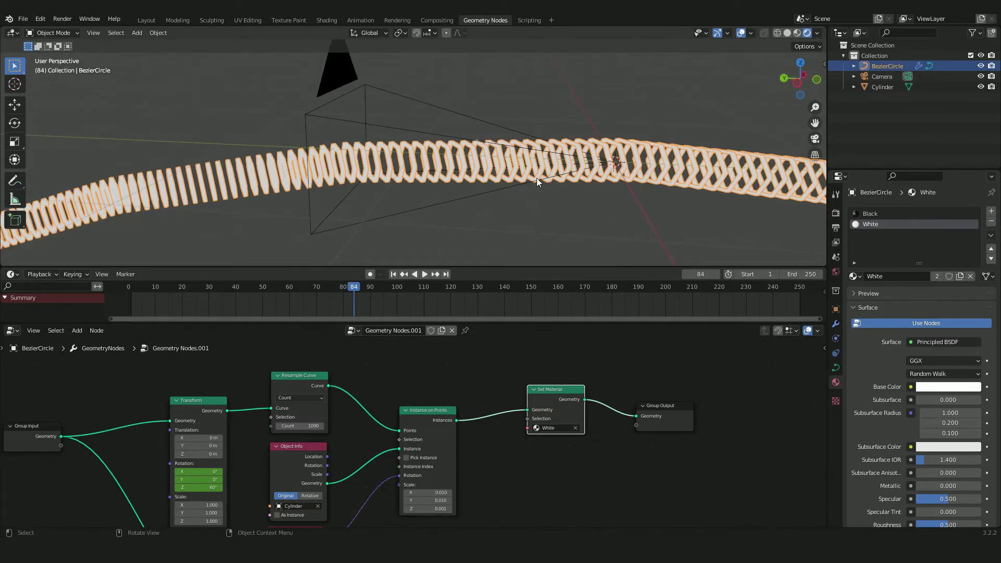
# Duplicate the BezierCircle tunnel curve in place and make its node group single-user
pyautogui.hotkey('shift', 'd')
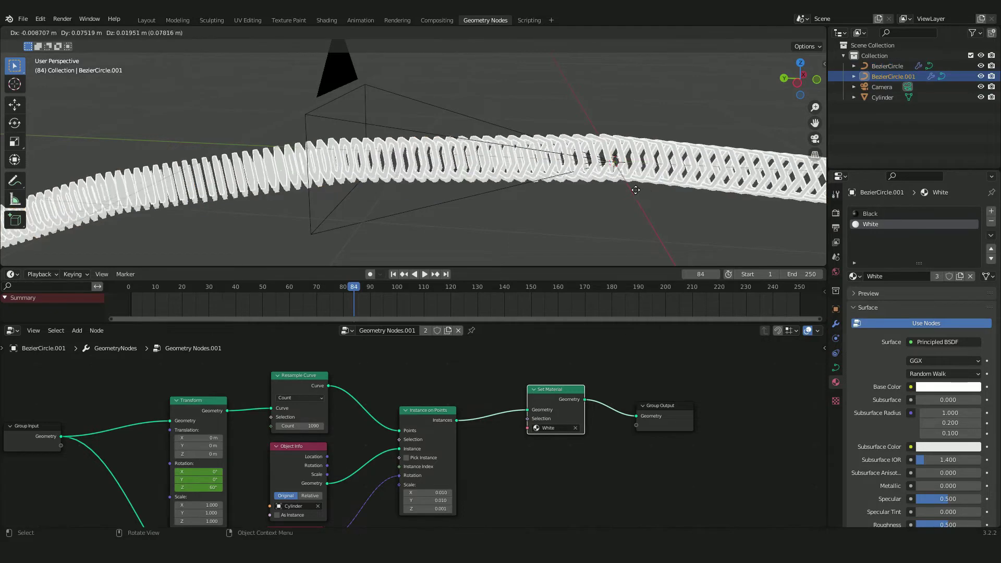
pyautogui.rightClick(634, 190)
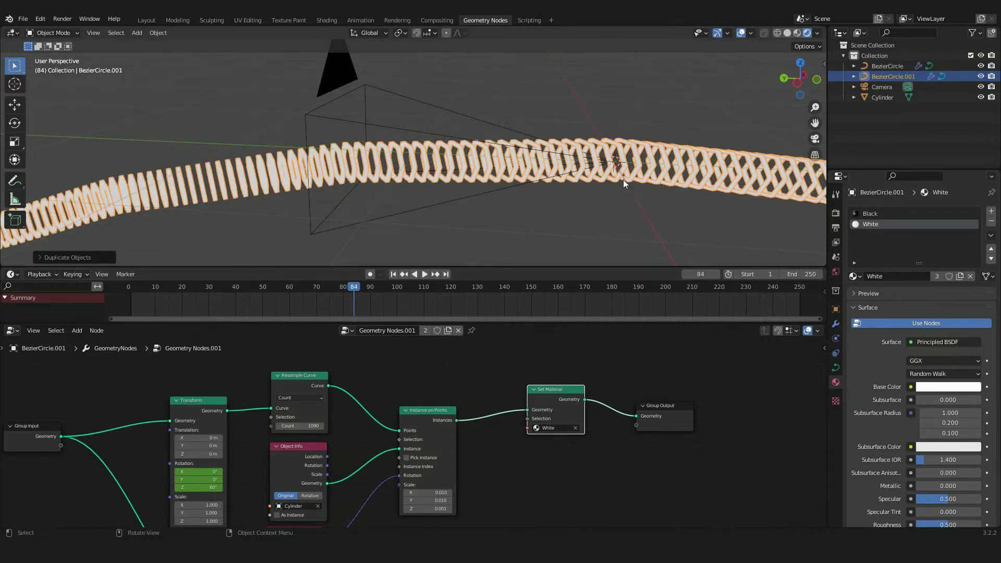
pyautogui.click(425, 331)
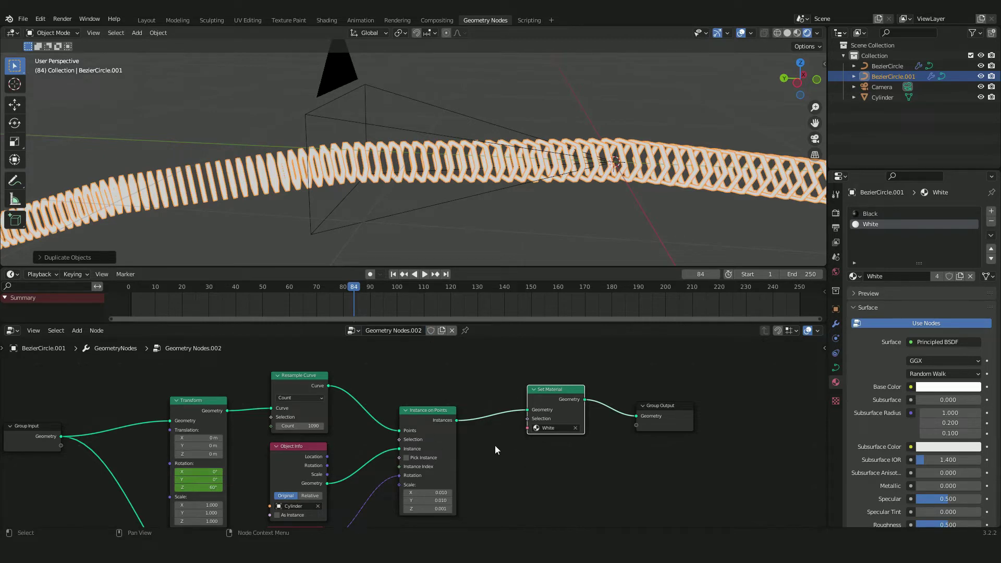
# Set the copy's Set Material node to Black and raise Roughness to 1.000
pyautogui.click(549, 431)
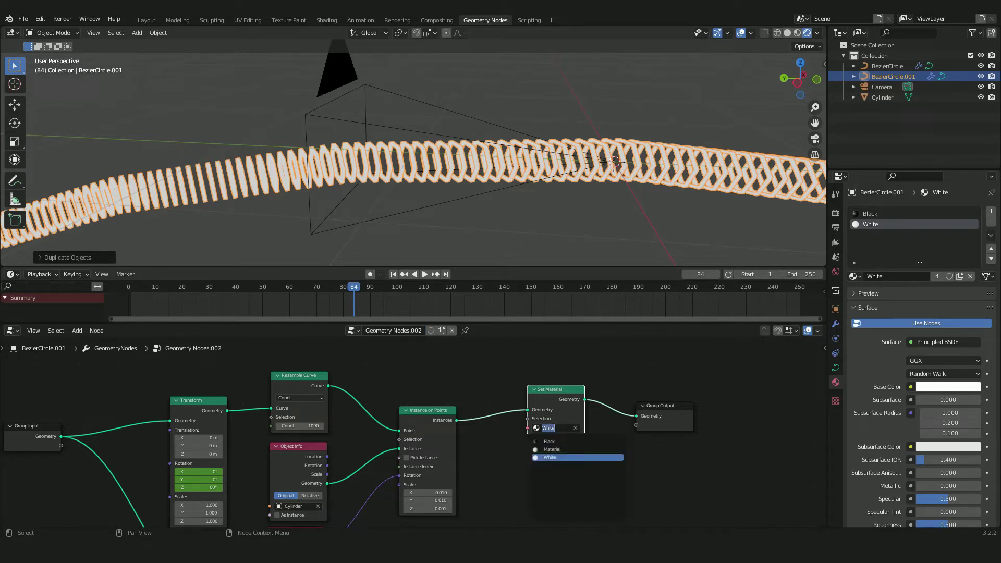
pyautogui.click(552, 442)
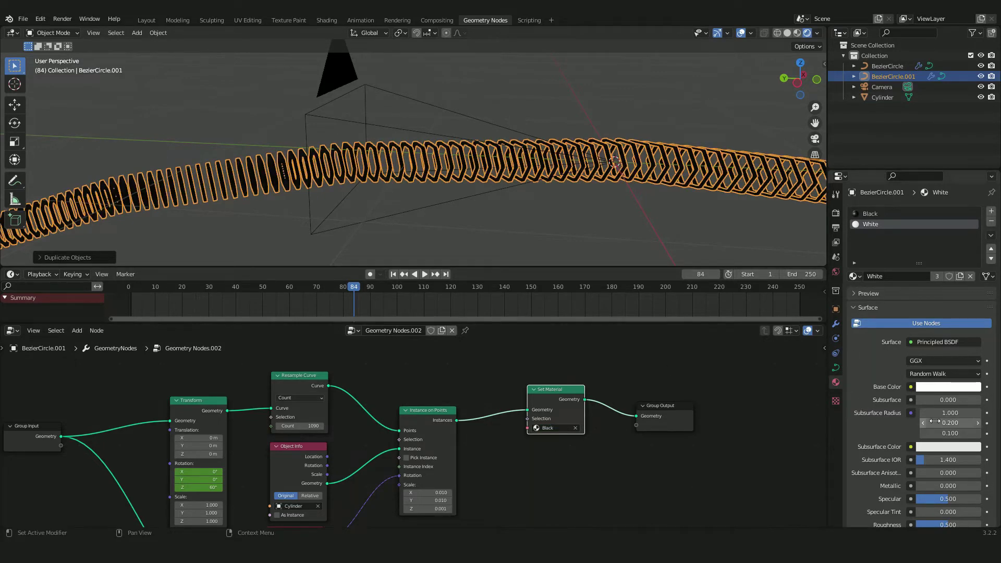
pyautogui.scroll(-5, 931, 419)
pyautogui.moveTo(943, 428); pyautogui.dragTo(980, 428)
pyautogui.moveTo(367, 405); pyautogui.dragTo(581, 356, button='middle')
# At frame 1, set the starting Z rotation in the Transform node
pyautogui.press('space')
pyautogui.moveTo(344, 288); pyautogui.dragTo(131, 288)
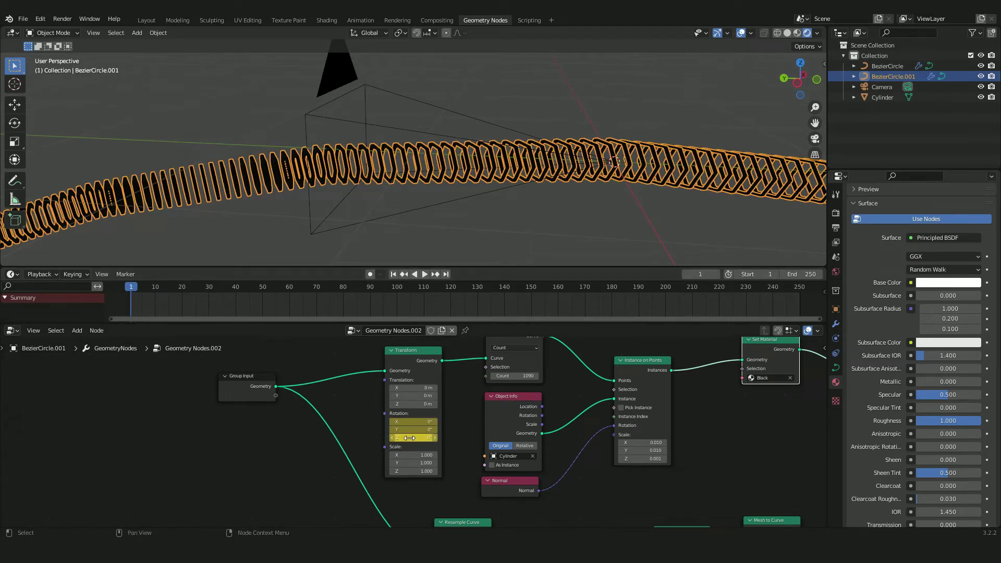
pyautogui.moveTo(413, 438); pyautogui.dragTo(427, 437)
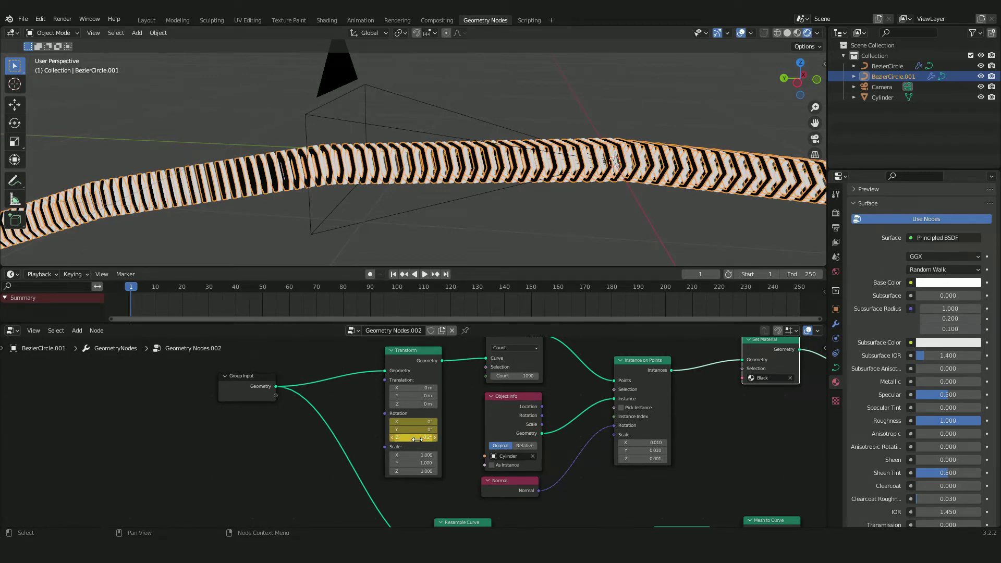
# At frame 250, set the Z rotation to 180° and keyframe it
pyautogui.click(798, 287)
pyautogui.click(422, 437)
pyautogui.write('180d')
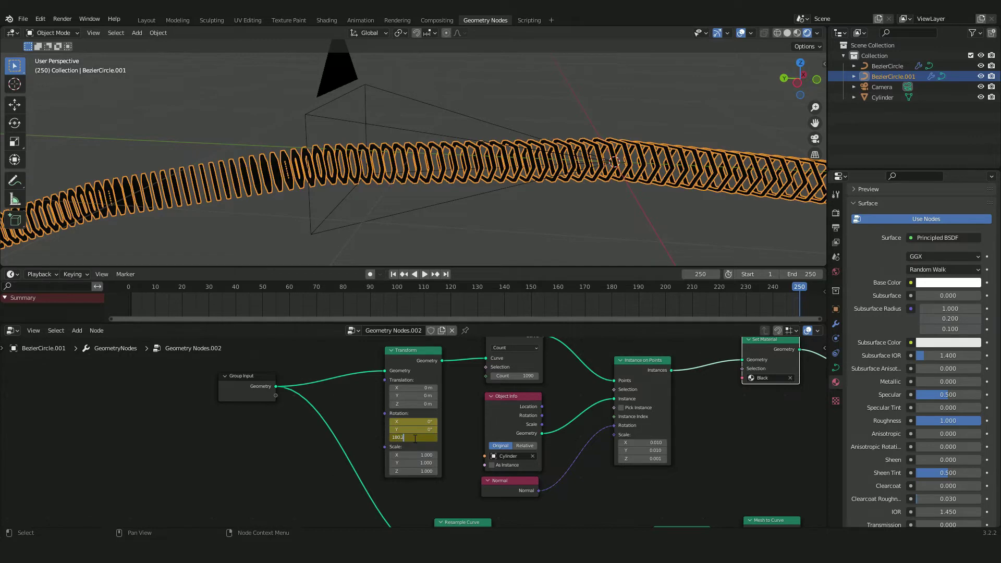
pyautogui.press('Return')
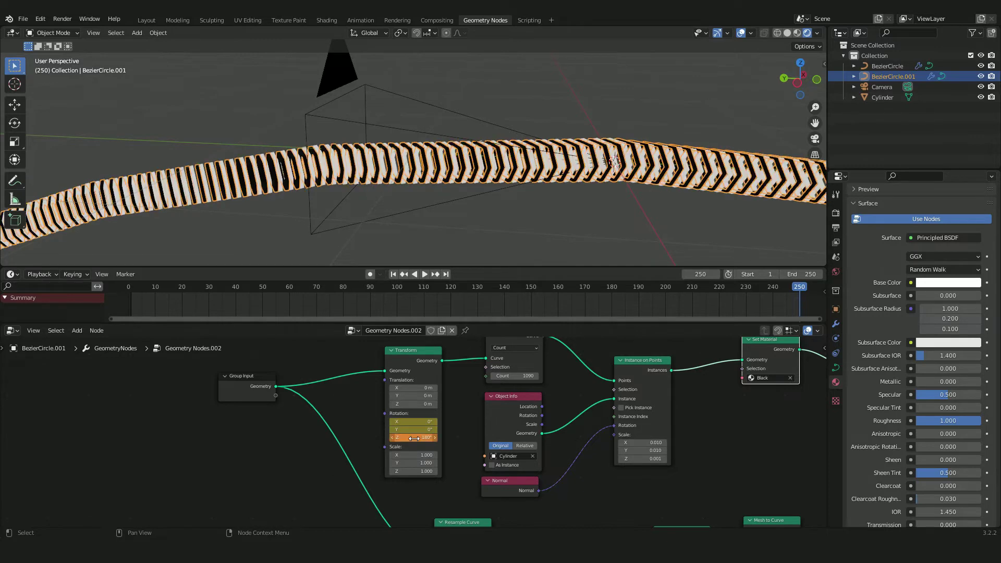
pyautogui.press('i')
# Play back the rotation, then watch it through the scene camera, stopping at frame 133
pyautogui.press('space')
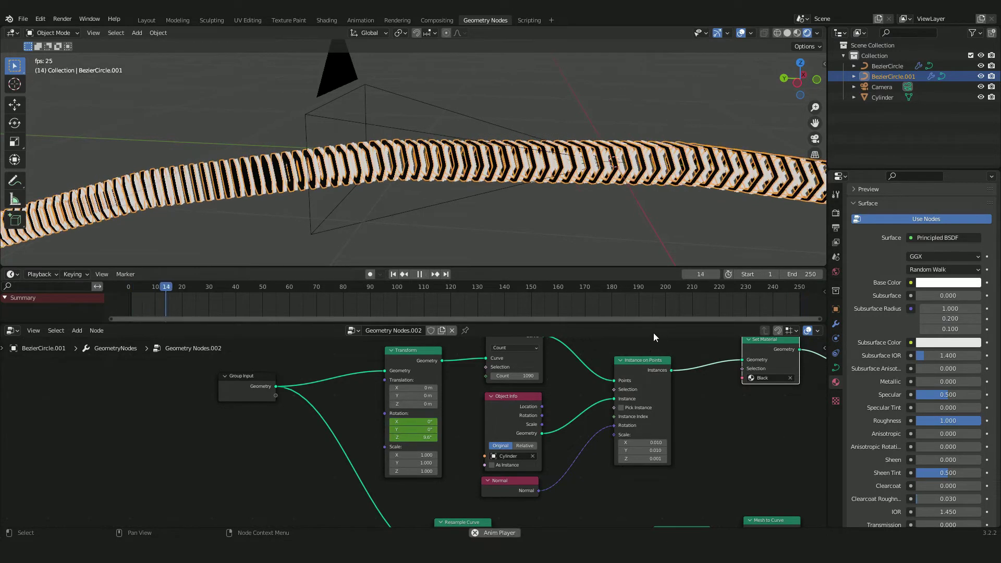
pyautogui.press('space')
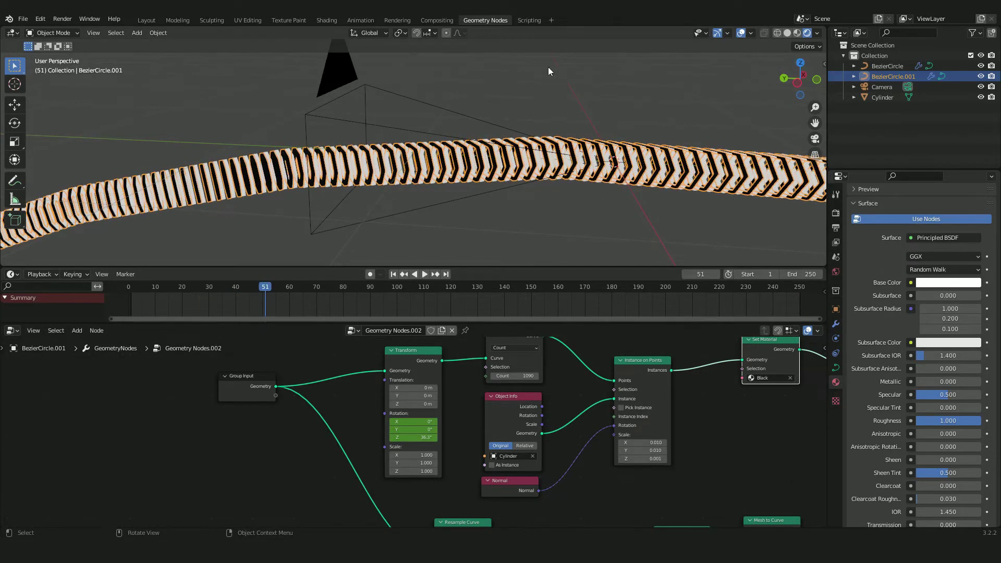
pyautogui.click(819, 139)
pyautogui.press('space')
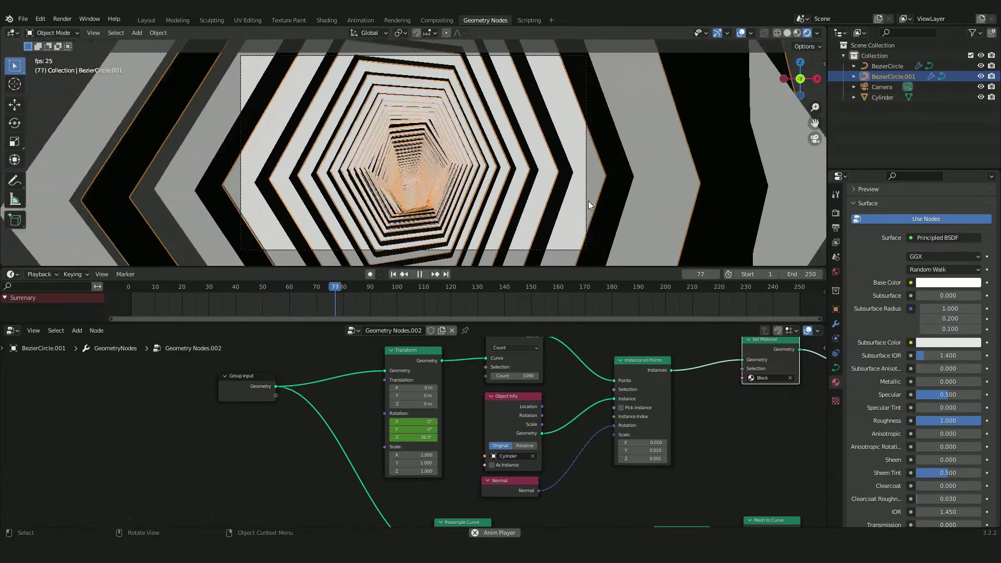
pyautogui.press('space')
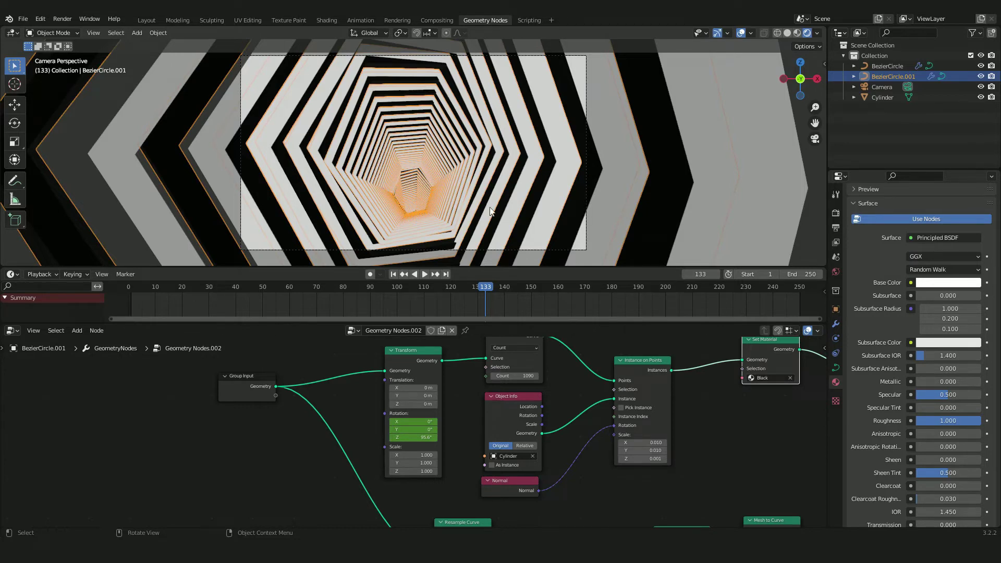
# Darken the world background colour to black
pyautogui.click(836, 270)
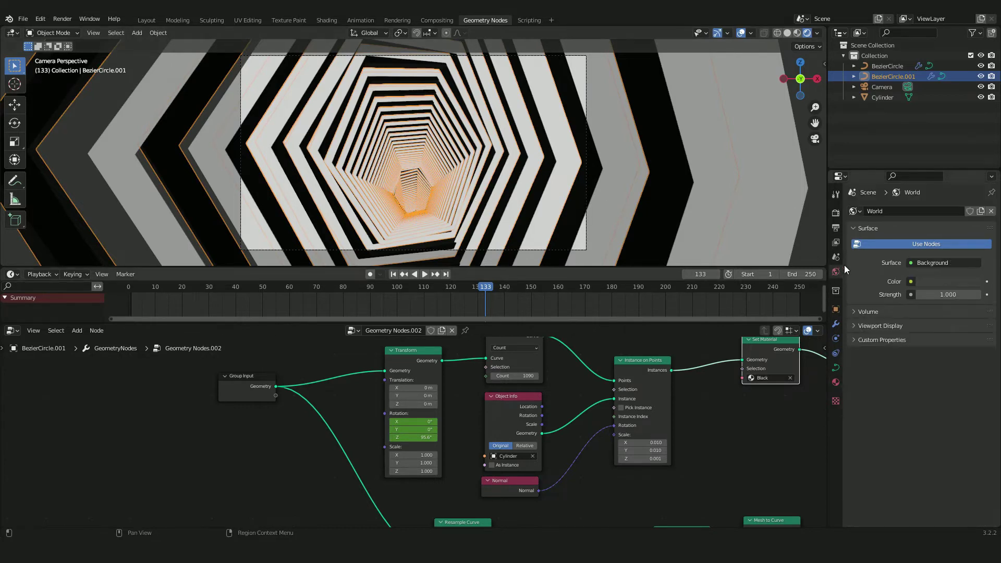
pyautogui.click(927, 283)
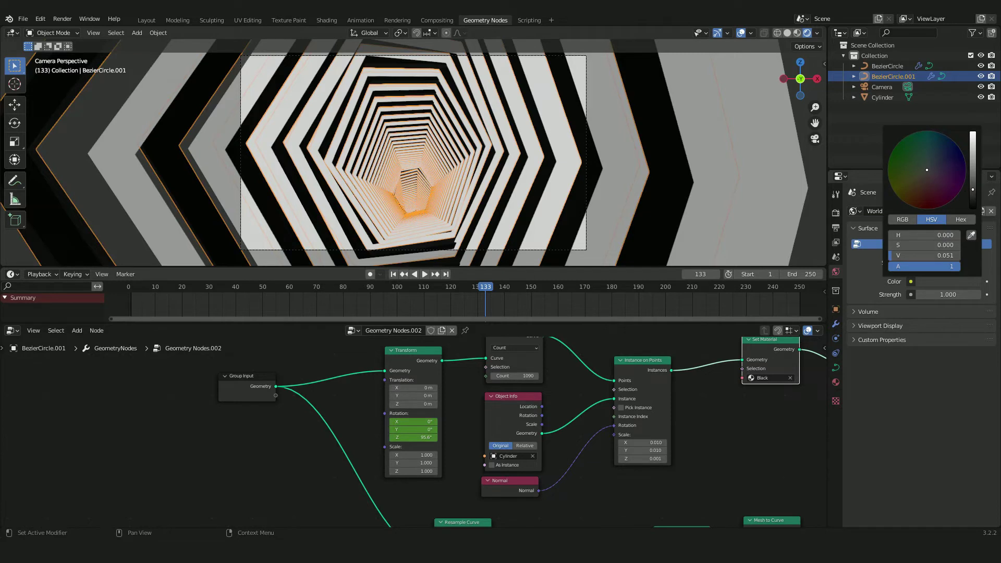
pyautogui.moveTo(970, 207); pyautogui.dragTo(967, 261)
# Set the output resolution to 1080 × 1920 px
pyautogui.click(836, 213)
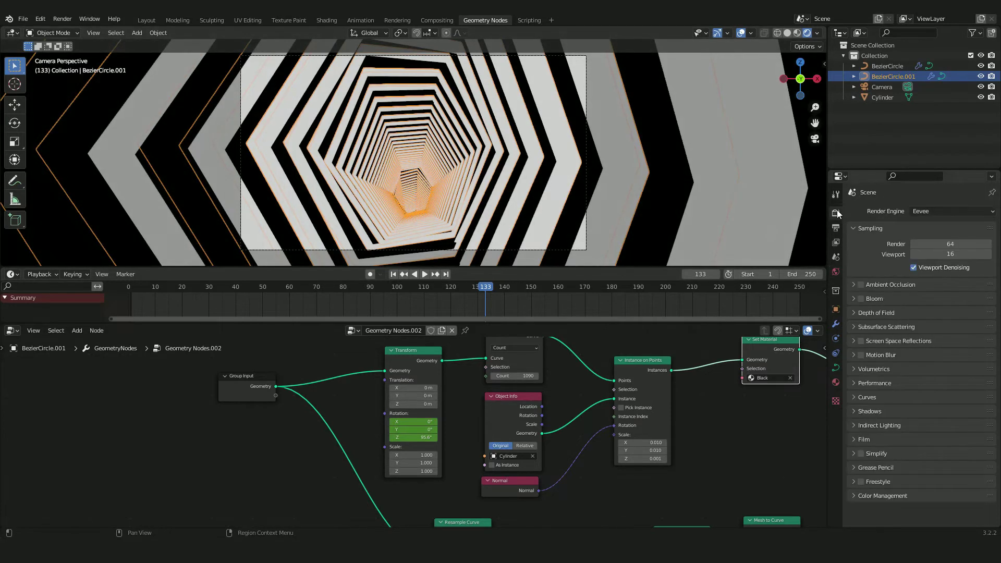
pyautogui.click(836, 227)
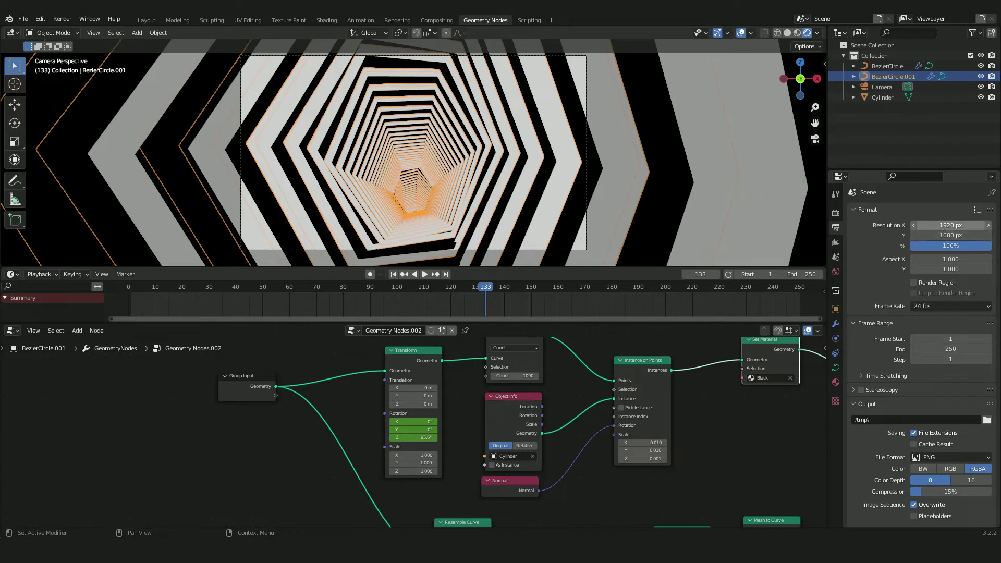
pyautogui.click(941, 225)
pyautogui.write('108')
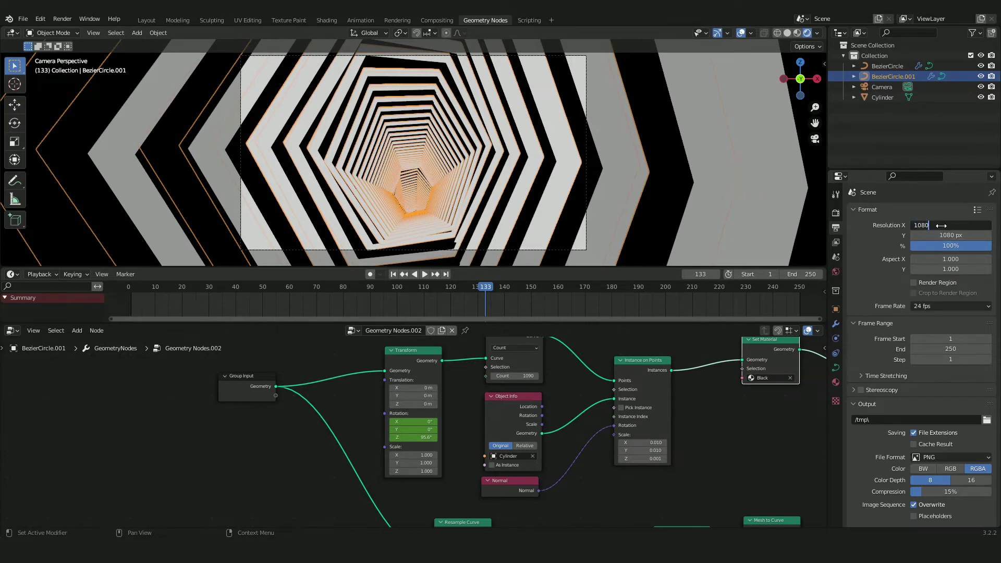
pyautogui.press('Return')
pyautogui.click(947, 236)
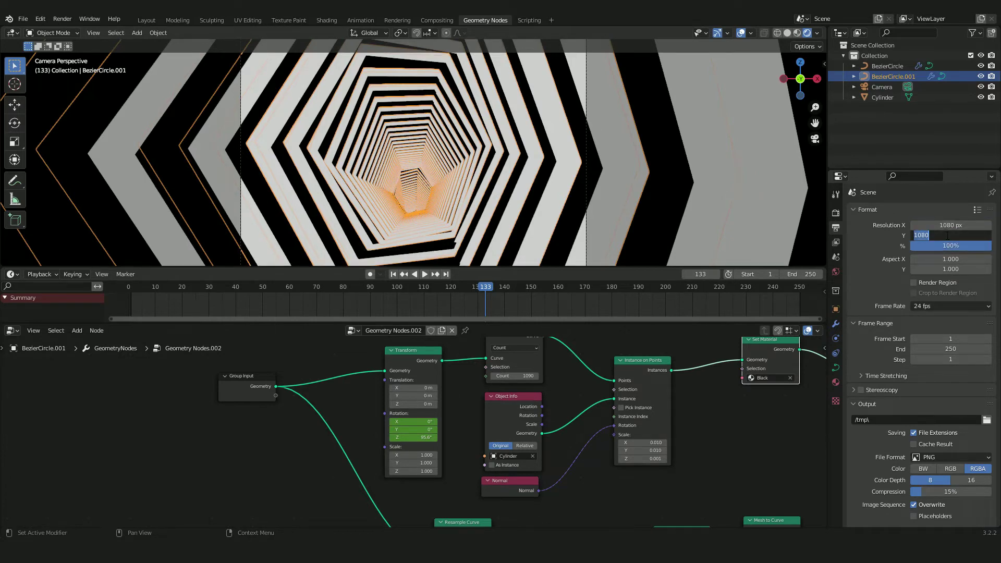
pyautogui.write('1920')
pyautogui.press('Return')
pyautogui.scroll(-4, 513, 146)
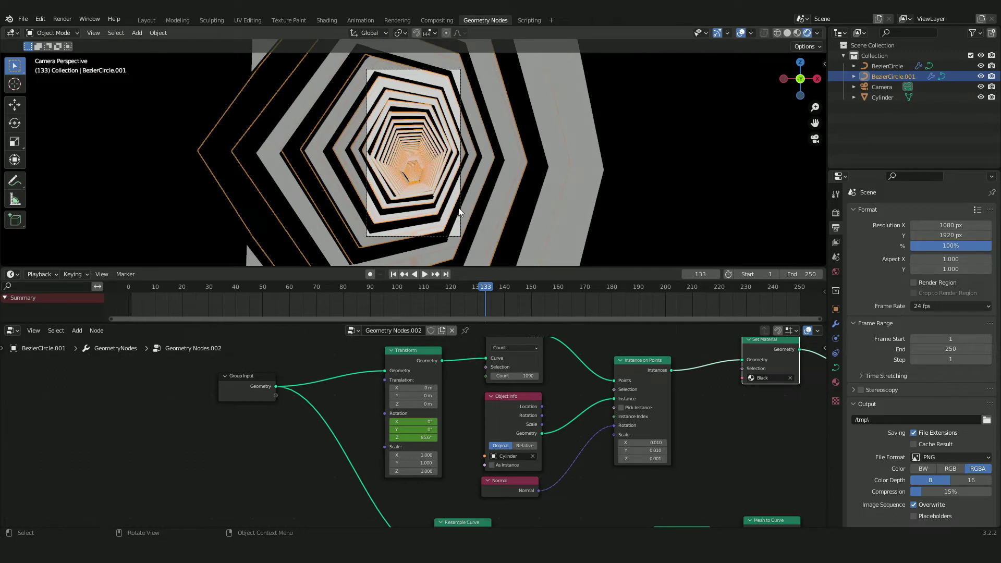
# In the Layout workspace, render a single test still and close the preview
pyautogui.click(139, 21)
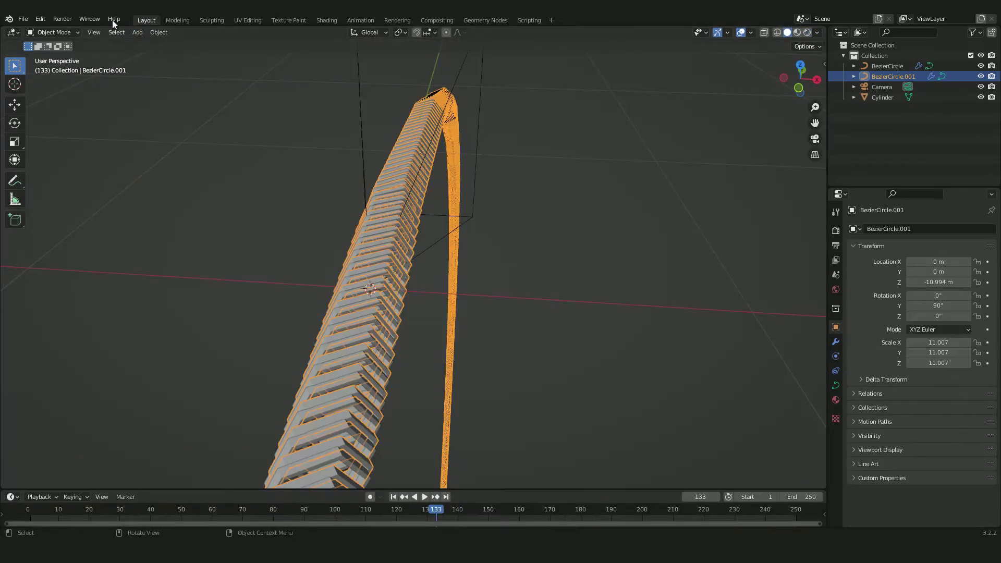
pyautogui.moveTo(329, 180); pyautogui.dragTo(375, 188, button='middle')
pyautogui.click(59, 19)
pyautogui.click(84, 31)
pyautogui.scroll(-3, 463, 271)
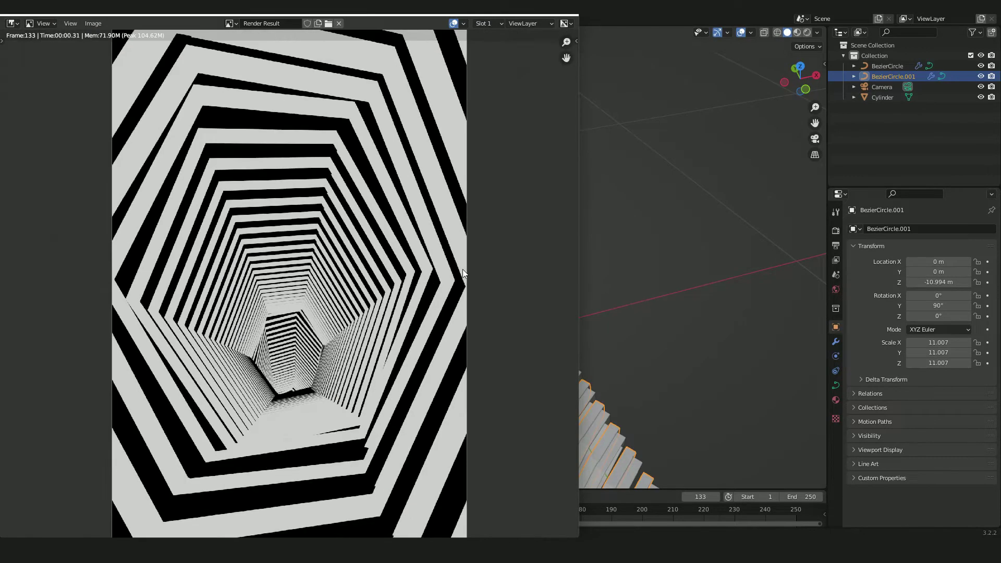
pyautogui.press('Escape')
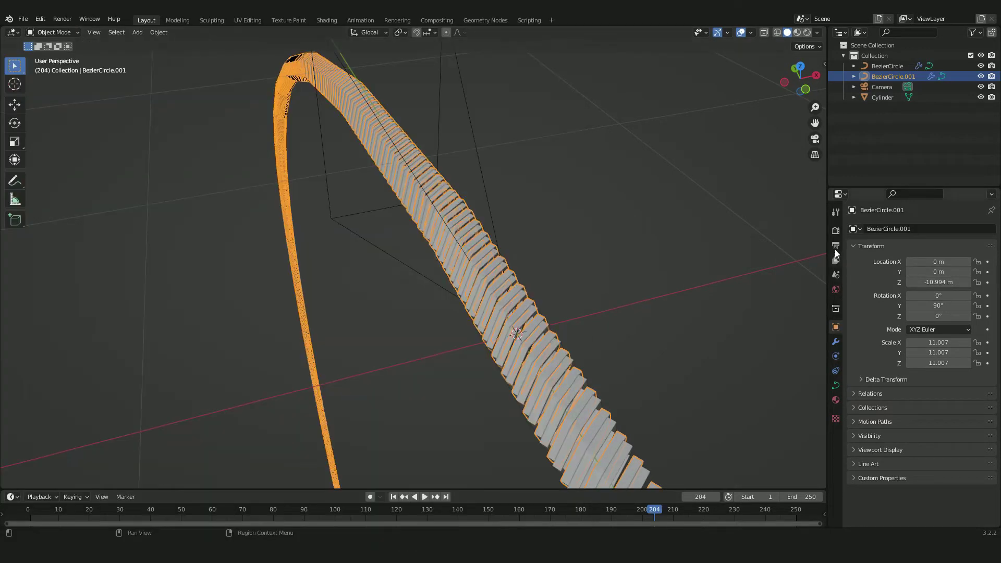
# Check the /tmp PNG output folder, then start rendering the full animation
pyautogui.click(836, 245)
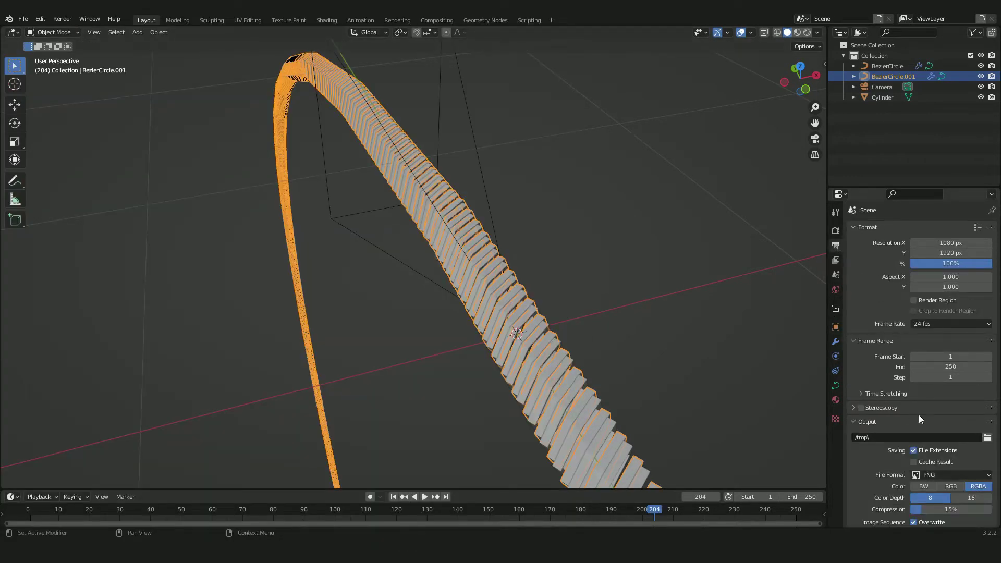
pyautogui.scroll(-3, 918, 414)
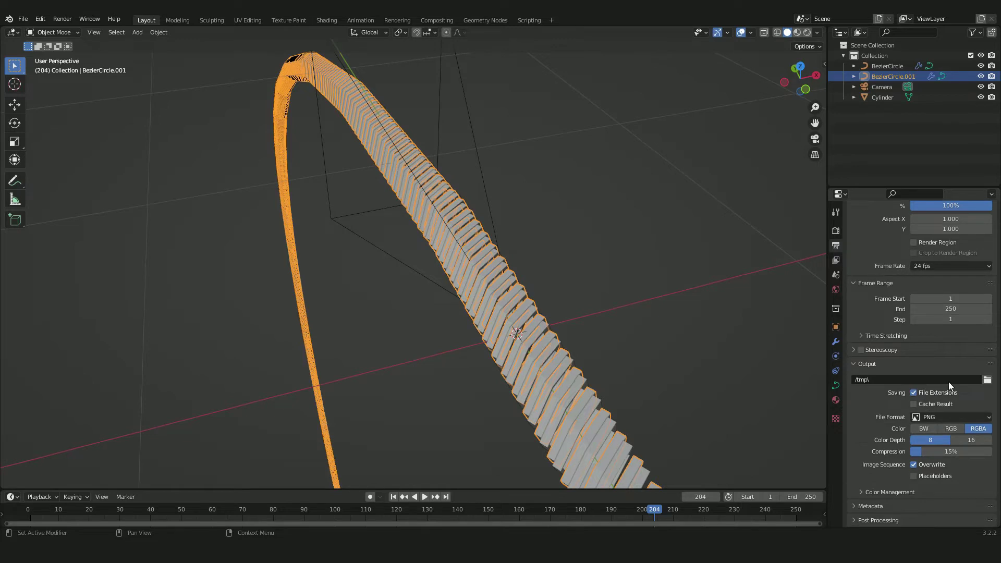
pyautogui.click(987, 380)
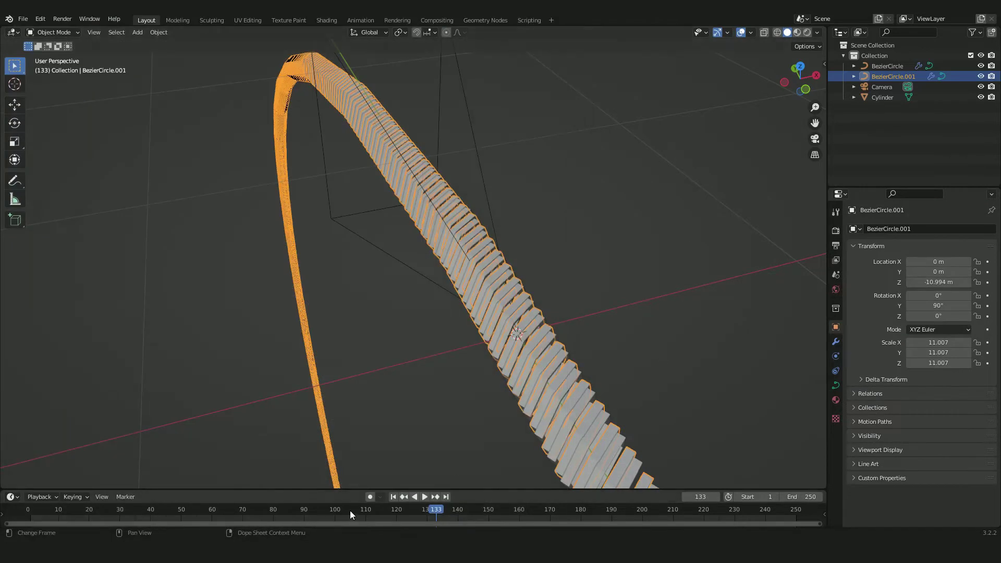
pyautogui.moveTo(349, 511); pyautogui.dragTo(654, 526)
pyautogui.click(62, 19)
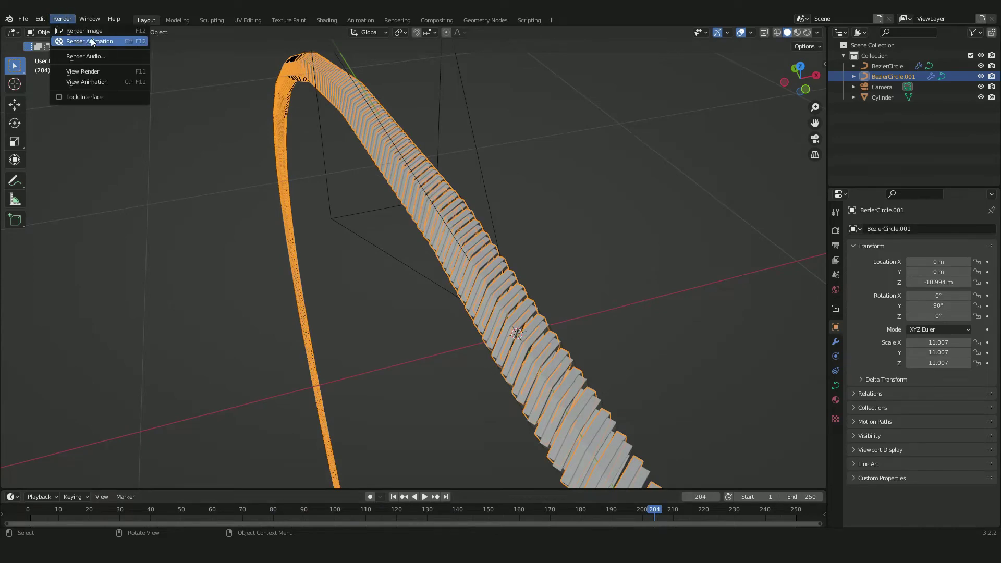
pyautogui.click(78, 38)
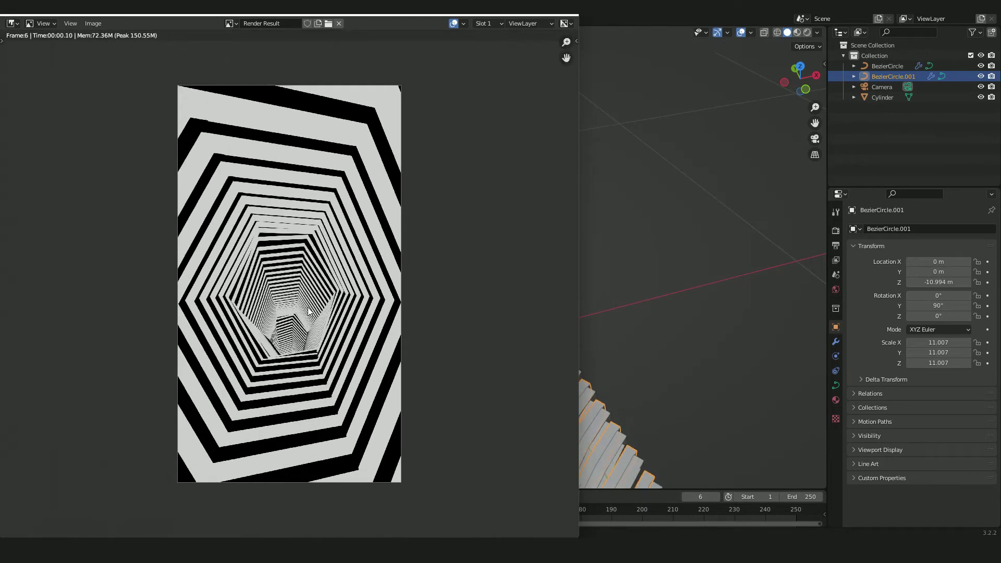
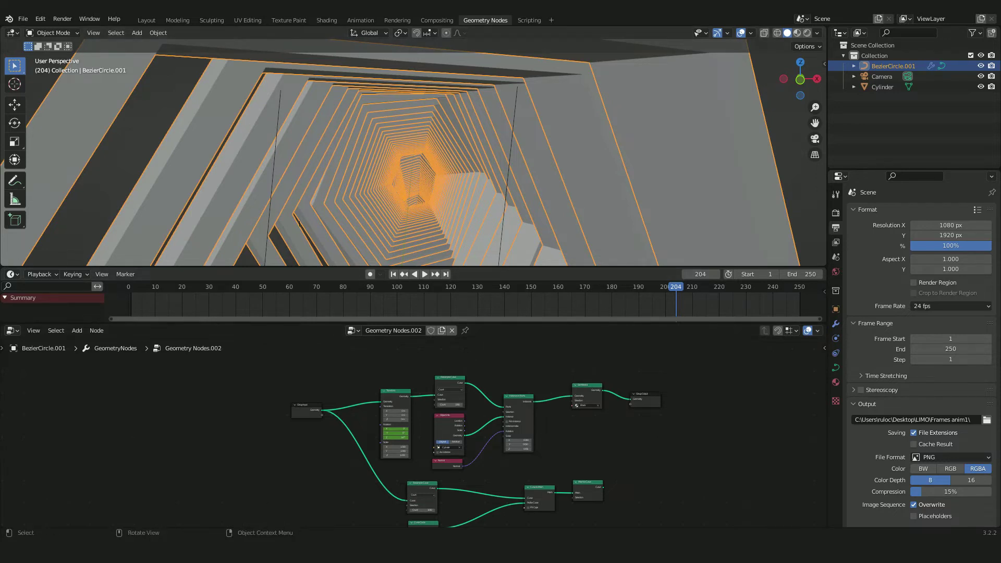
# Join the timeline area away and give the node editor more height
pyautogui.moveTo(2, 264); pyautogui.dragTo(31, 300)
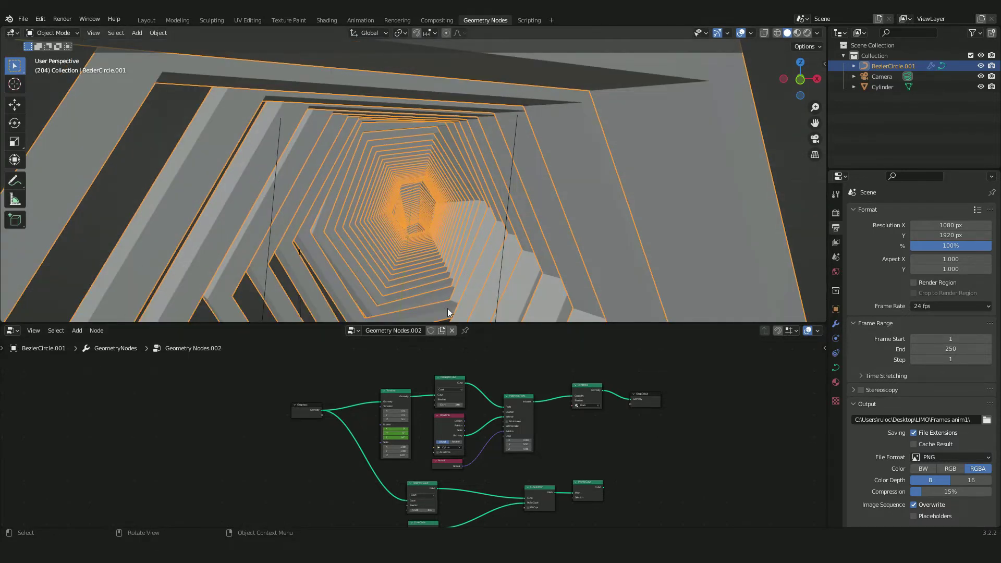
pyautogui.moveTo(479, 322); pyautogui.dragTo(522, 294)
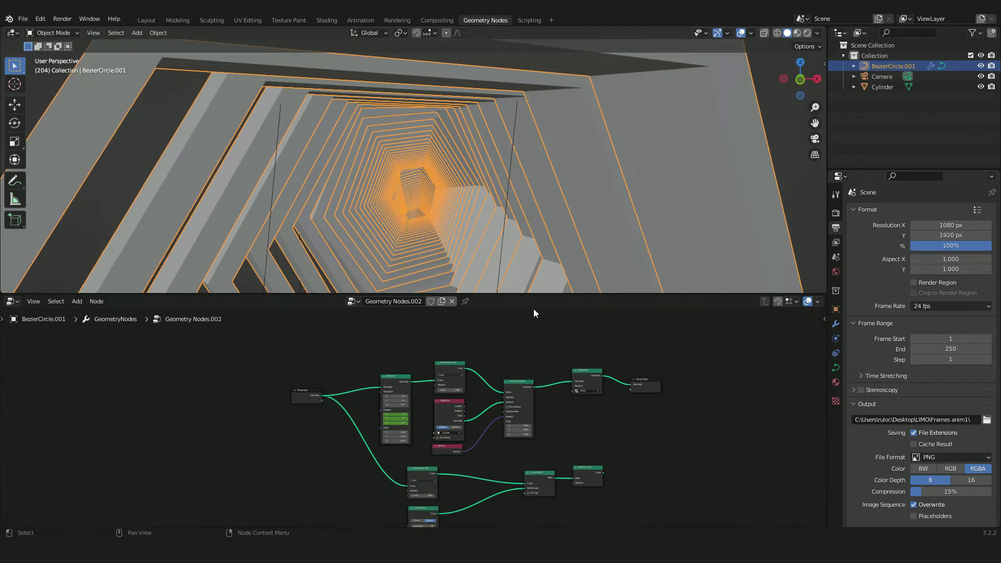
pyautogui.scroll(-2, 529, 399)
# Move the upper node group and Normal node up, then raise the four lower nodes
pyautogui.moveTo(385, 371); pyautogui.dragTo(533, 429)
pyautogui.moveTo(528, 392); pyautogui.dragTo(525, 335)
pyautogui.moveTo(423, 437); pyautogui.dragTo(423, 386)
pyautogui.click(476, 389)
pyautogui.moveTo(394, 437); pyautogui.dragTo(542, 526)
pyautogui.moveTo(530, 459); pyautogui.dragTo(560, 393)
# Place Curve to Mesh and Mesh to Curve beside the Resample Curve node
pyautogui.scroll(3, 646, 440)
pyautogui.moveTo(649, 439); pyautogui.dragTo(617, 401, button='middle')
pyautogui.moveTo(422, 187); pyautogui.dragTo(439, 149, button='middle')
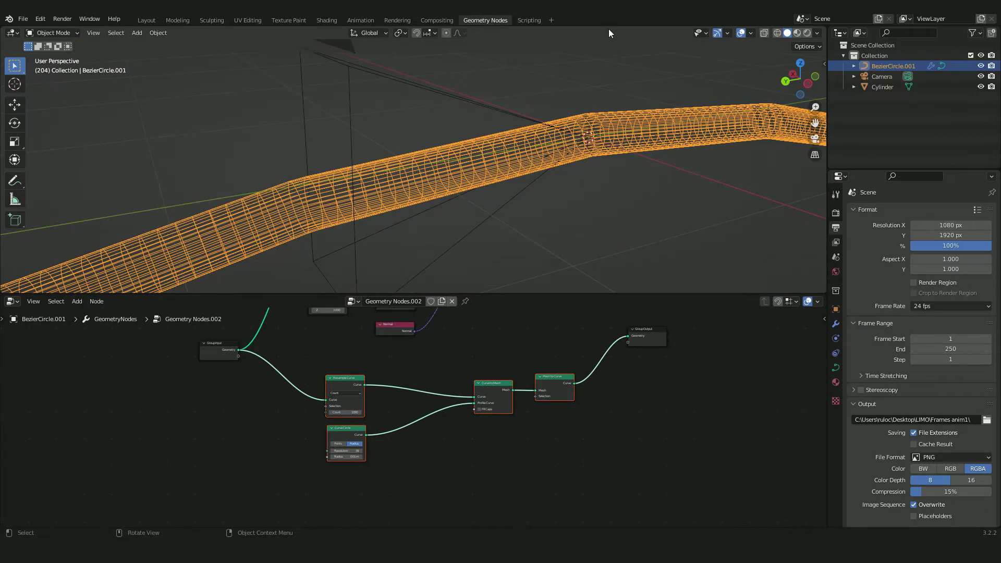
pyautogui.moveTo(595, 389); pyautogui.dragTo(589, 442, button='middle')
pyautogui.moveTo(458, 414); pyautogui.dragTo(459, 438)
pyautogui.click(497, 397)
pyautogui.moveTo(513, 327); pyautogui.dragTo(499, 377, button='middle')
# Drop a copy of Instance on Points onto the link into Group Output
pyautogui.click(467, 377)
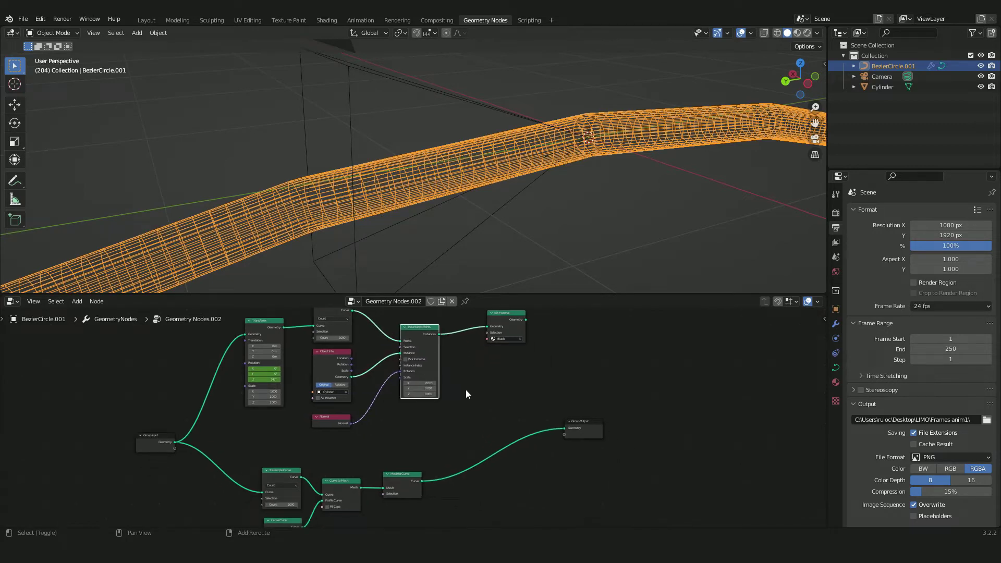
pyautogui.press('g')
pyautogui.click(571, 495)
pyautogui.moveTo(586, 486); pyautogui.dragTo(632, 412, button='middle')
pyautogui.moveTo(270, 371); pyautogui.dragTo(432, 479)
# Move the four selected lower-chain nodes into their new positions
pyautogui.press('g')
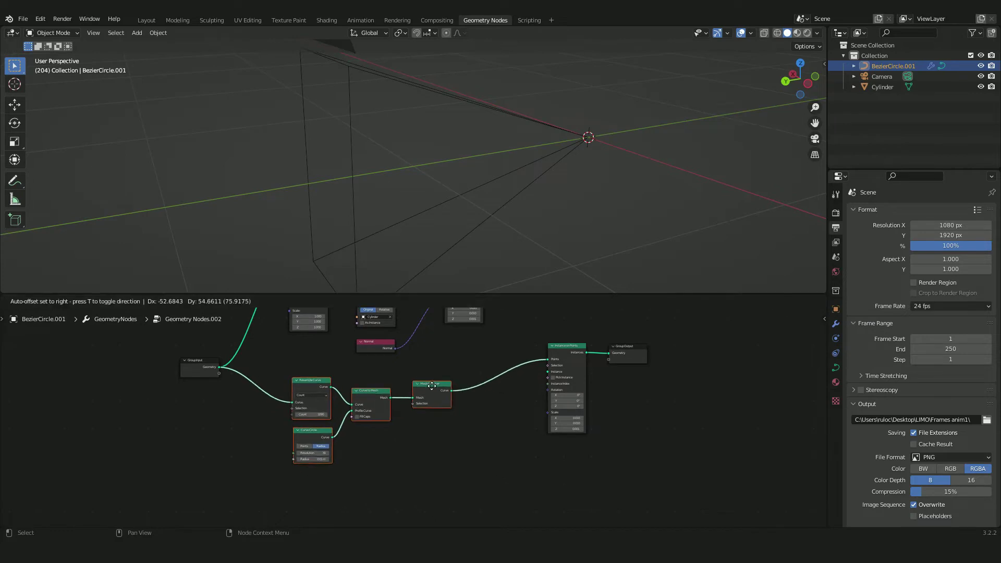
pyautogui.click(430, 384)
pyautogui.moveTo(537, 359); pyautogui.dragTo(535, 430, button='middle')
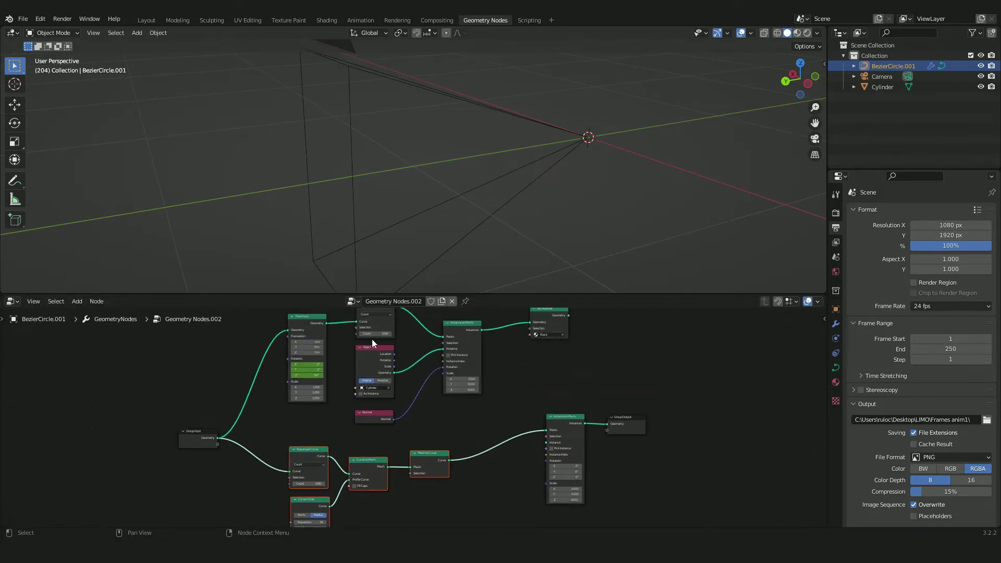
pyautogui.scroll(2, 433, 431)
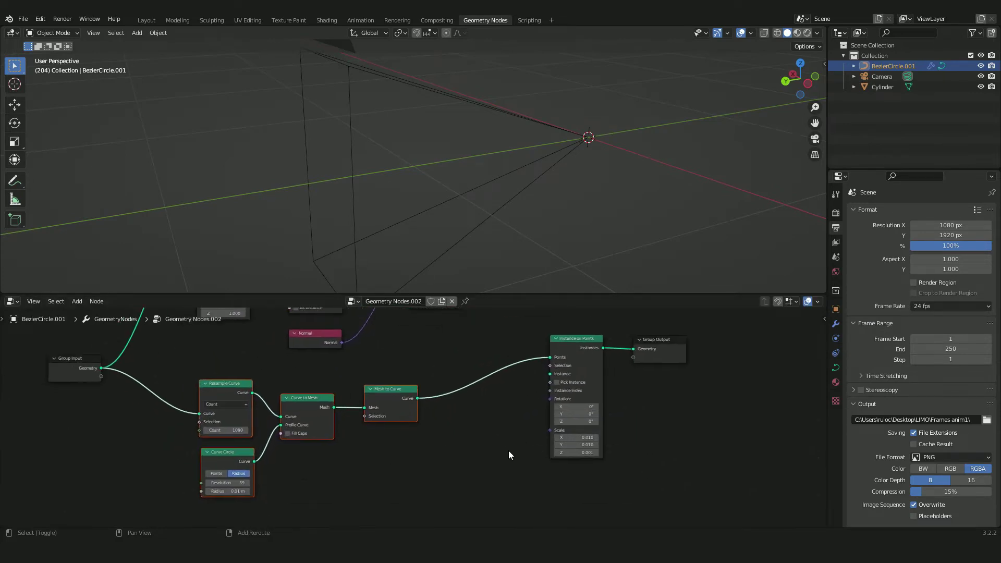
# Add a Cube node and link its Mesh to the Instance input of Instance on Points
pyautogui.hotkey('shift', 'a')
pyautogui.write('cu')
pyautogui.press('Return')
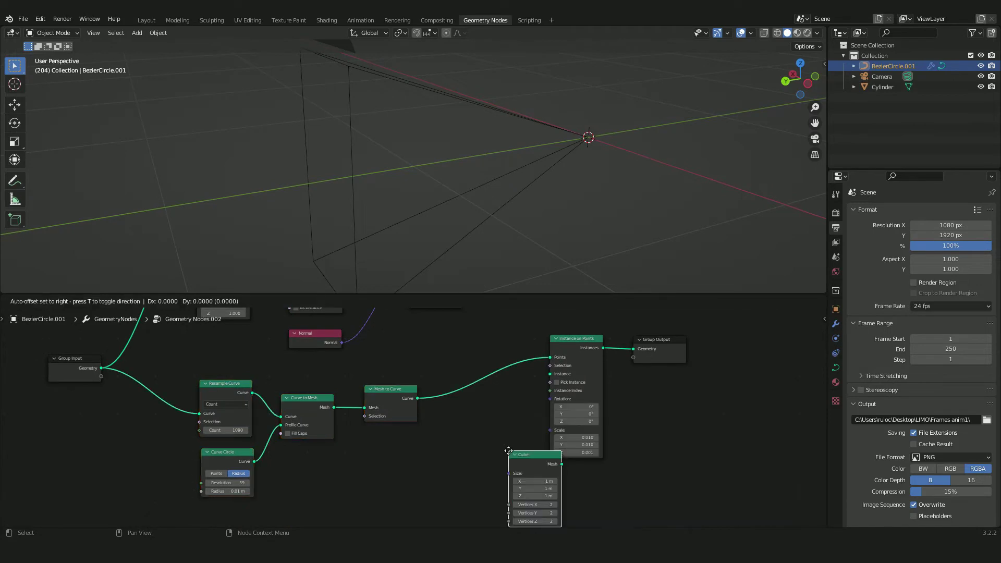
pyautogui.click(417, 455)
pyautogui.moveTo(418, 457); pyautogui.dragTo(549, 374)
pyautogui.moveTo(601, 142); pyautogui.dragTo(432, 244, button='middle')
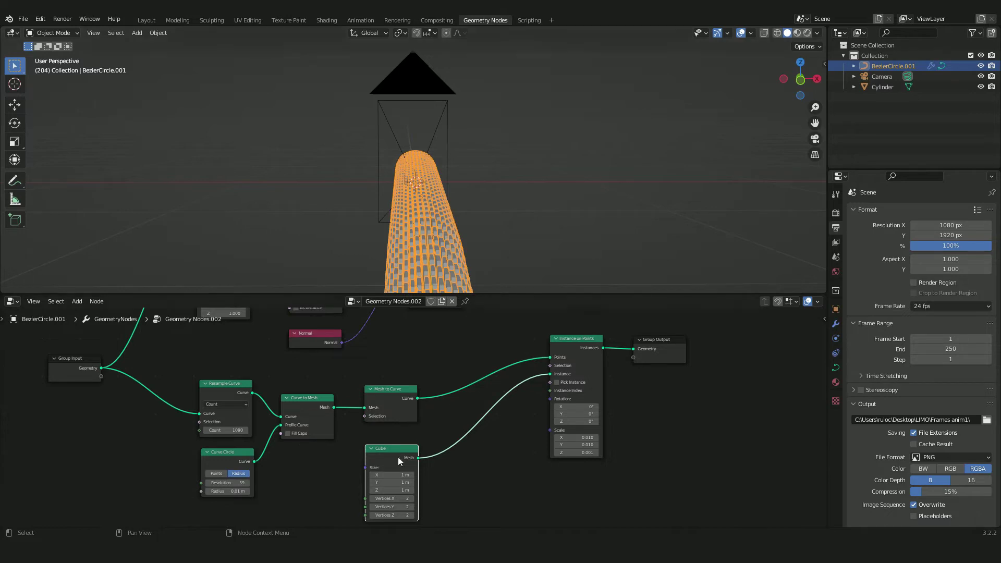
# View through the camera and set the Cube size to 0.12 × 0.12 × 1.4 m
pyautogui.click(814, 138)
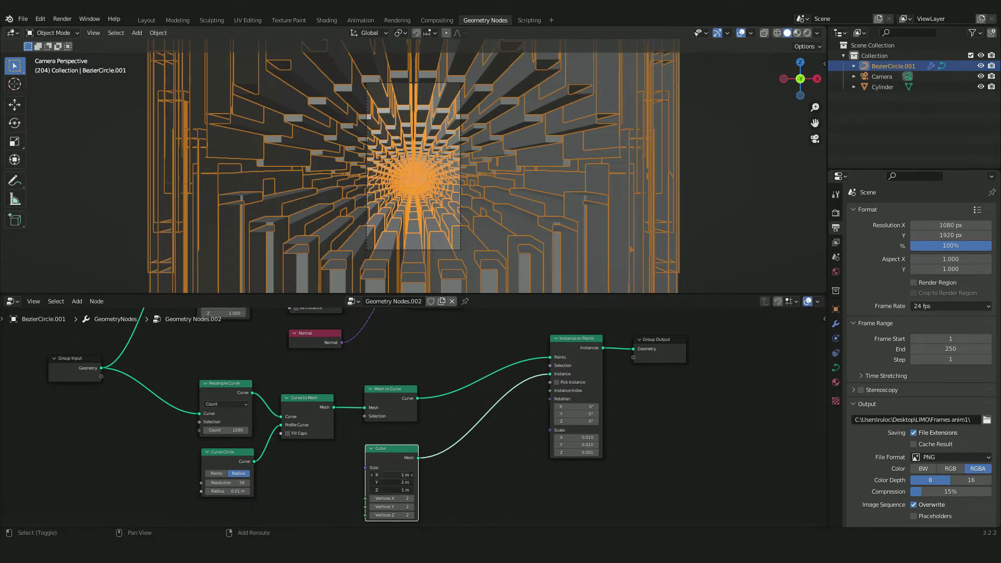
pyautogui.moveTo(391, 475); pyautogui.dragTo(396, 486)
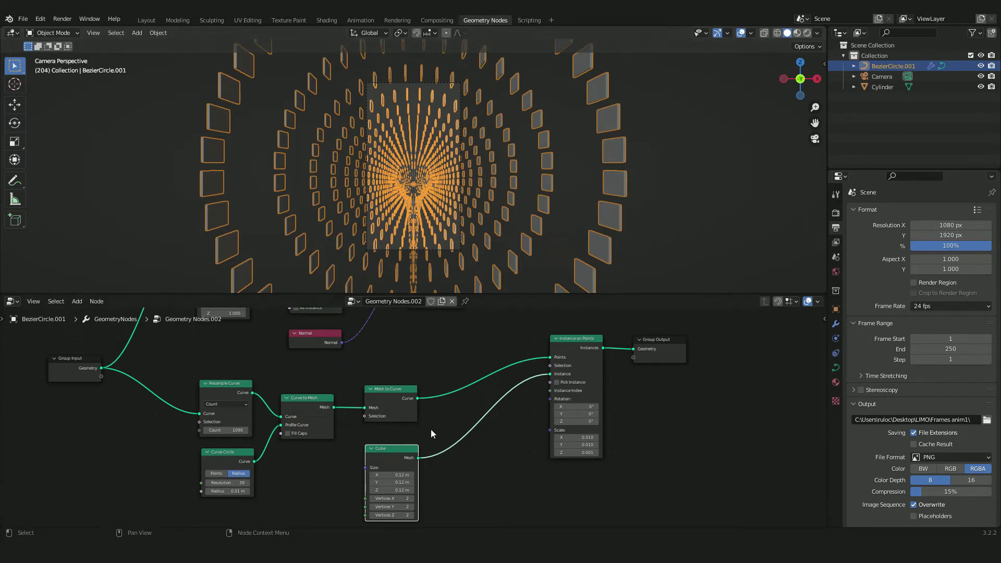
pyautogui.moveTo(386, 490); pyautogui.dragTo(518, 490)
pyautogui.moveTo(300, 464); pyautogui.dragTo(317, 463, button='middle')
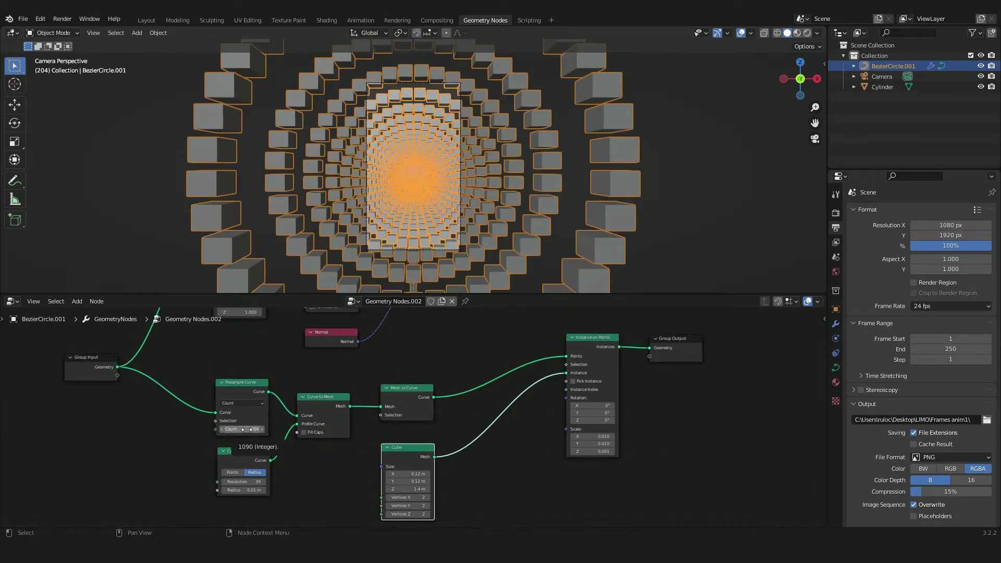
# Set the Resample Curve count to 500
pyautogui.click(533, 286)
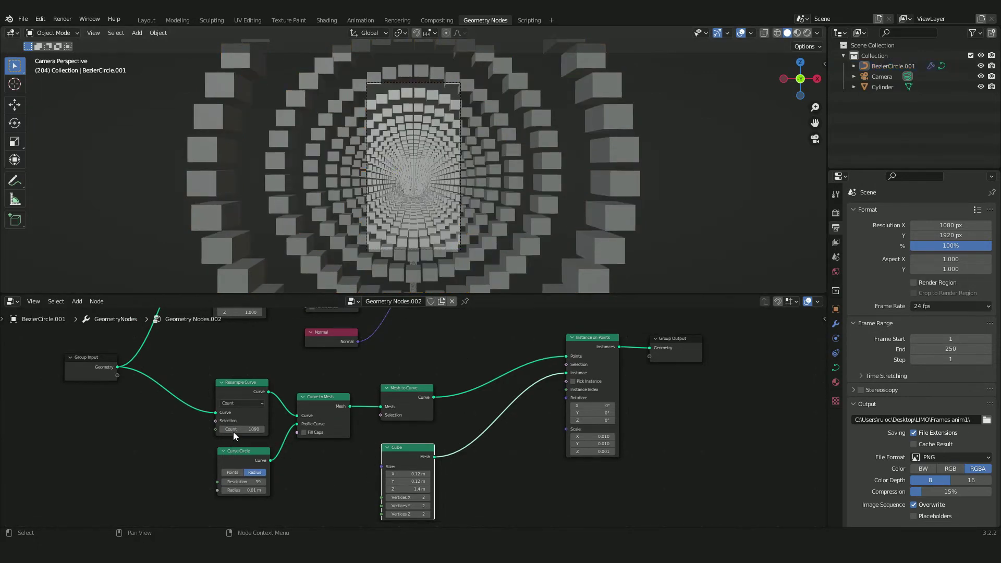
pyautogui.click(238, 428)
pyautogui.write('500')
pyautogui.press('Return')
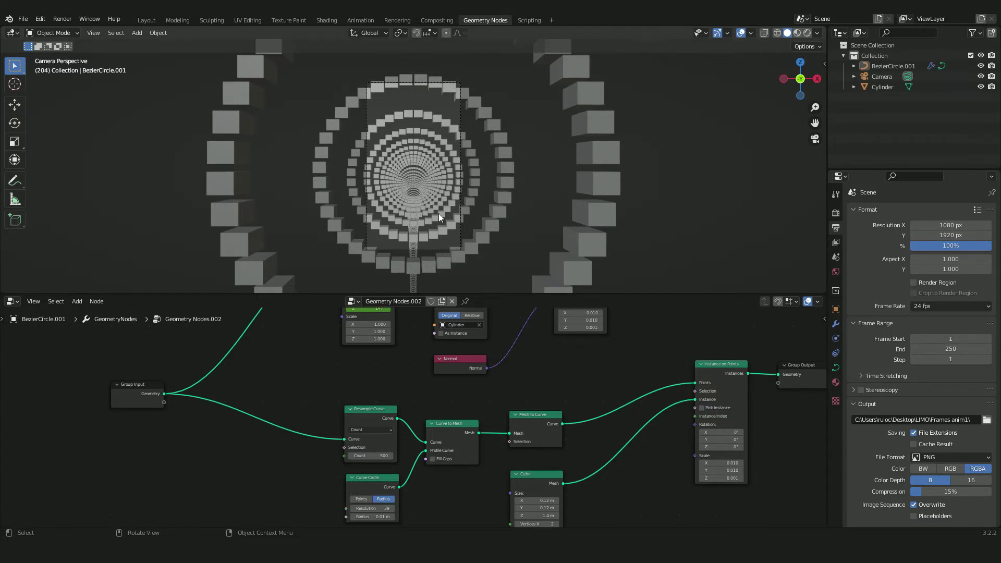
# Feed the Transform node's output curve into Resample Curve
pyautogui.moveTo(296, 335); pyautogui.dragTo(404, 445, button='middle')
pyautogui.scroll(-4, 405, 396)
pyautogui.moveTo(397, 391); pyautogui.dragTo(402, 372, button='middle')
pyautogui.click(467, 340)
pyautogui.moveTo(468, 341); pyautogui.dragTo(379, 370)
pyautogui.moveTo(278, 454); pyautogui.dragTo(170, 427)
pyautogui.moveTo(392, 366); pyautogui.dragTo(443, 486)
pyautogui.moveTo(373, 362); pyautogui.dragTo(350, 405)
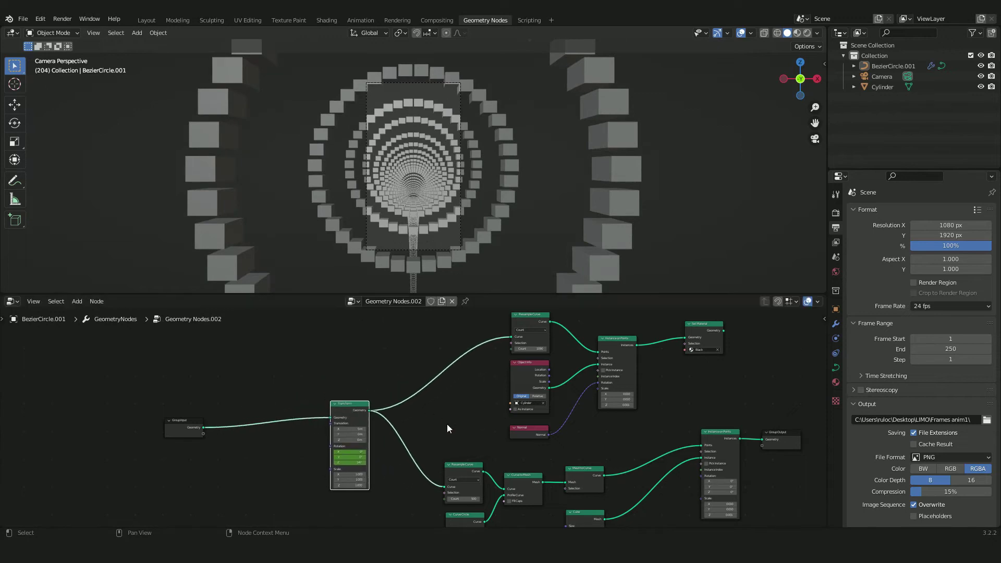
pyautogui.scroll(5, 396, 429)
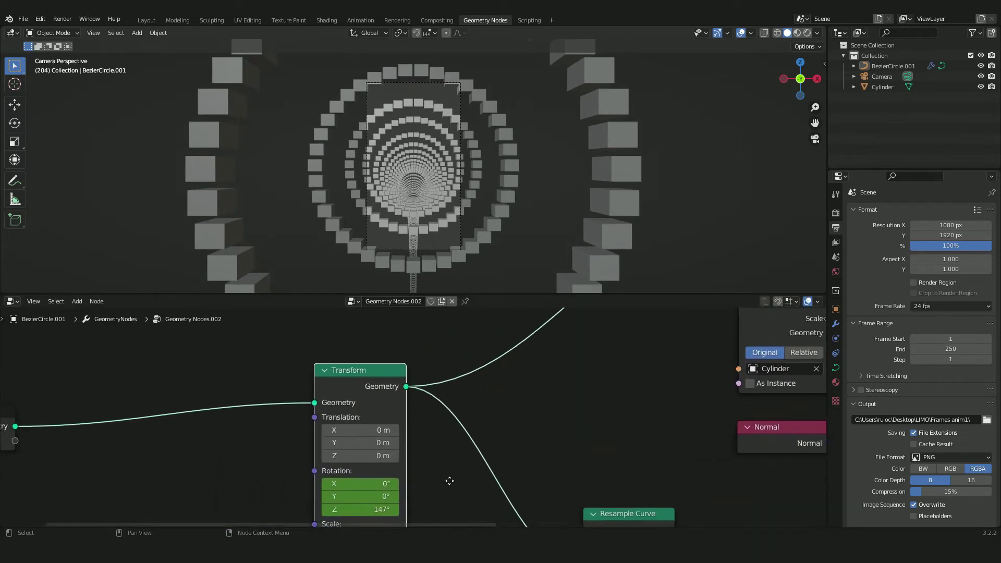
# Scale the curve down through Transform, trying 0.5 and settling on 0.1 for X, Y, Z
pyautogui.moveTo(524, 235); pyautogui.dragTo(548, 305, button='middle')
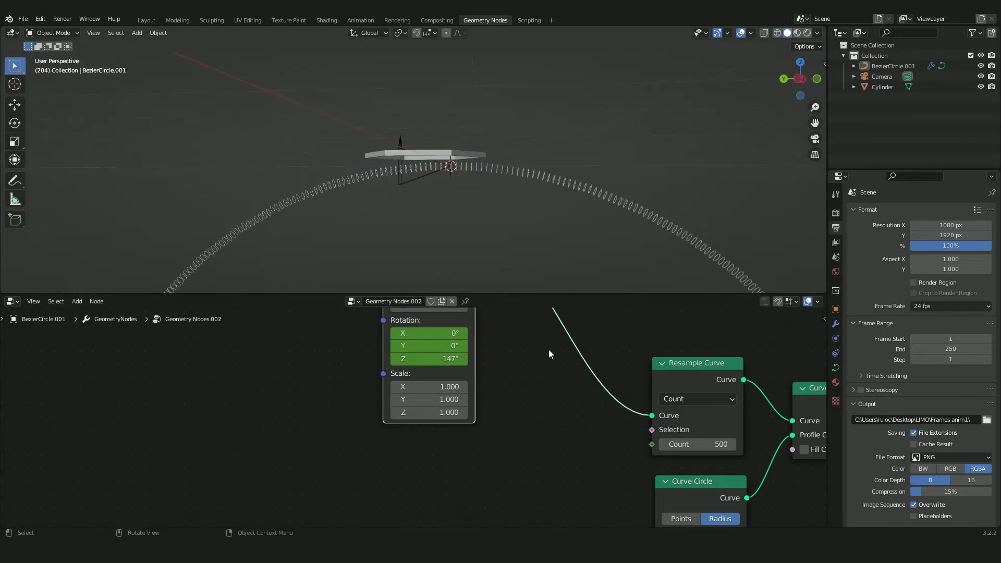
pyautogui.moveTo(434, 387); pyautogui.dragTo(436, 413)
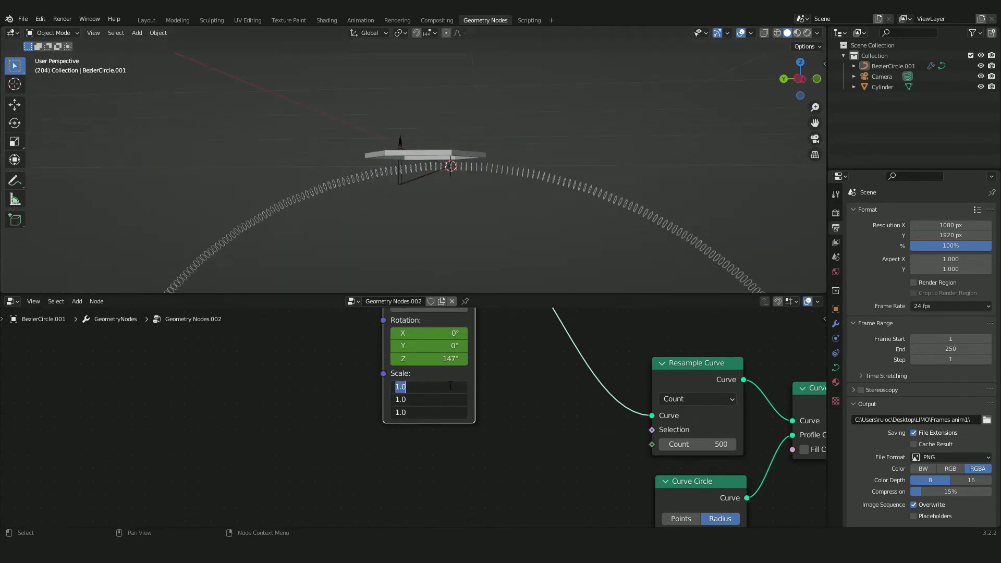
pyautogui.write('0.5')
pyautogui.press('Return')
pyautogui.scroll(-5, 522, 183)
pyautogui.moveTo(521, 183); pyautogui.dragTo(519, 133, button='middle')
pyautogui.moveTo(434, 411)
pyautogui.mouseDown()
pyautogui.moveTo(415, 412)
pyautogui.moveTo(446, 412)
pyautogui.mouseUp()
pyautogui.click(447, 437)
pyautogui.write('.12')
pyautogui.press('BackSpace')
pyautogui.press('Return')
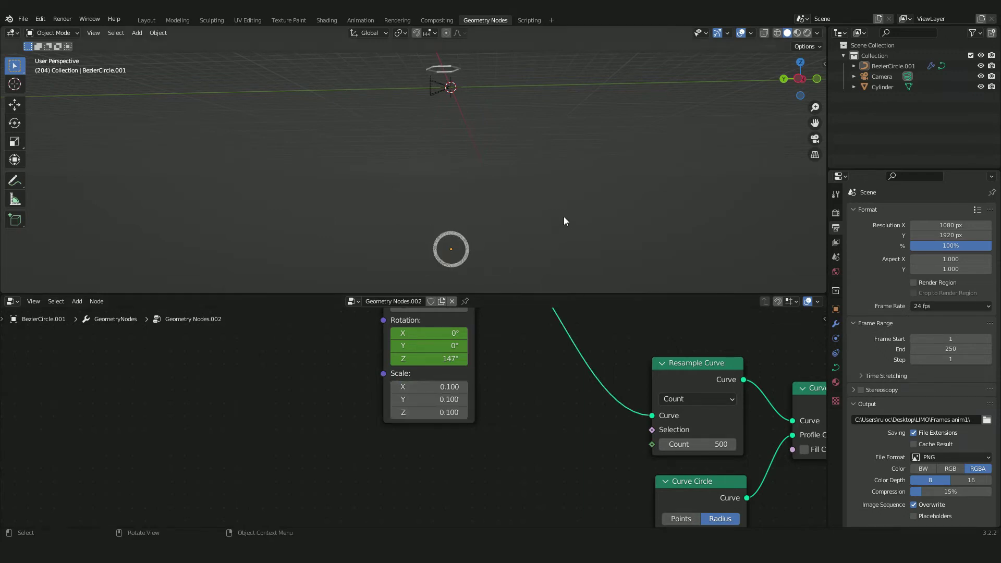
# Shift the Transform translation X to −0.9 m and view through the camera
pyautogui.moveTo(495, 315); pyautogui.dragTo(503, 428, button='middle')
pyautogui.moveTo(440, 392); pyautogui.dragTo(402, 391)
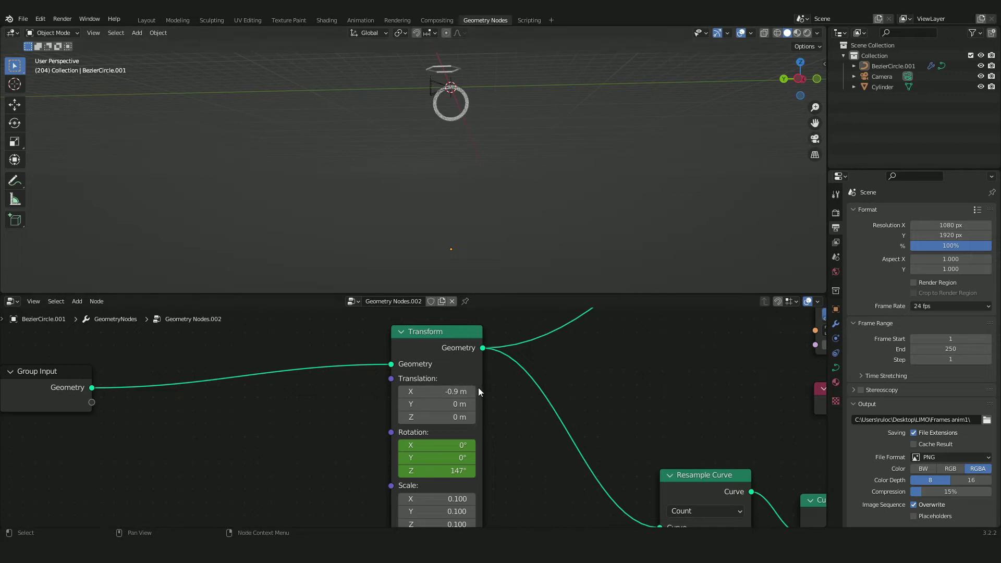
pyautogui.click(814, 139)
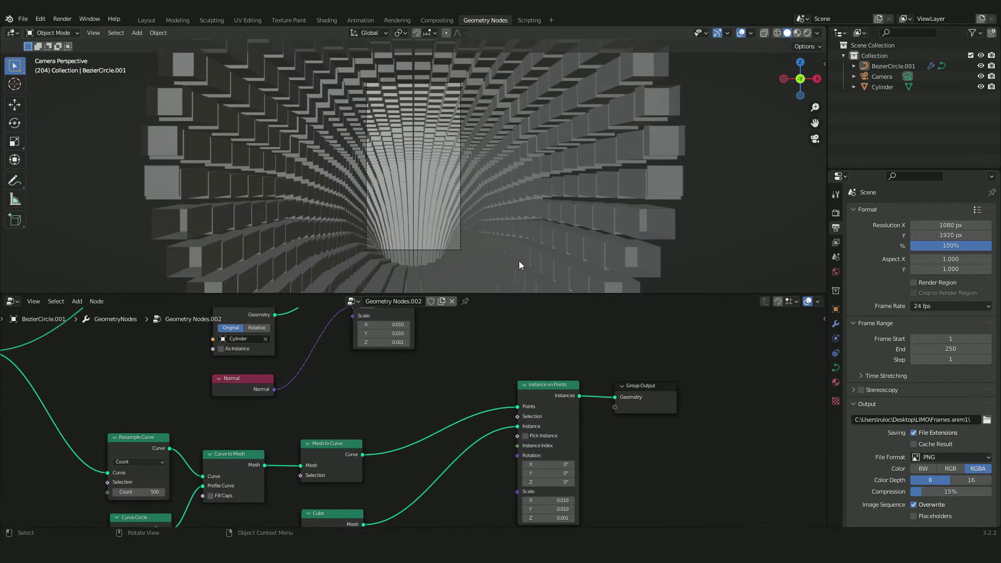
# Play the animation briefly, then lower the Resample Curve count to 482
pyautogui.press('space')
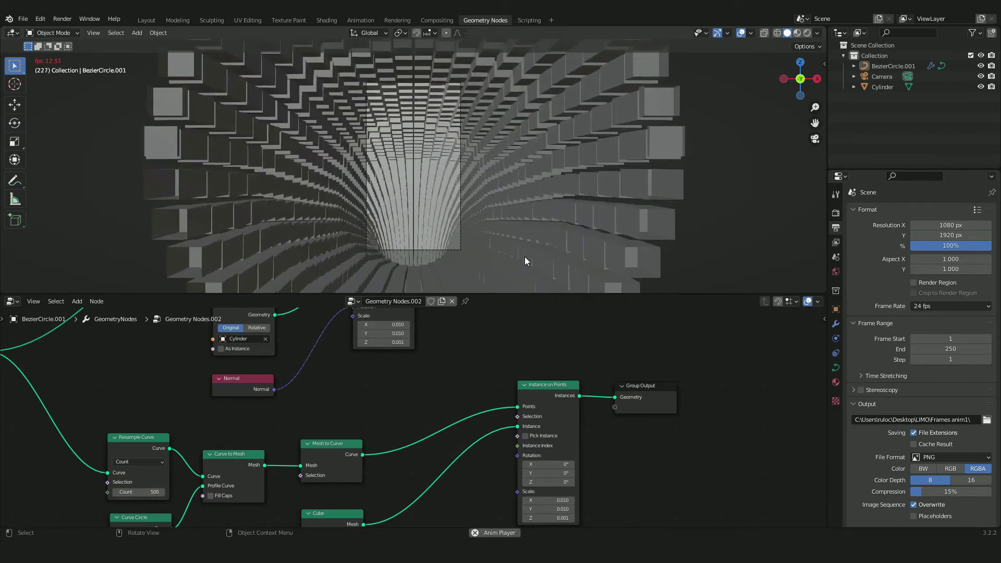
pyautogui.press('space')
pyautogui.moveTo(161, 494); pyautogui.dragTo(343, 436, button='middle')
pyautogui.moveTo(343, 436)
pyautogui.keyDown('shift'); pyautogui.mouseDown()
pyautogui.moveTo(313, 436)
pyautogui.moveTo(335, 446)
pyautogui.mouseUp(); pyautogui.keyUp('shift')
# Raise the Curve Circle resolution to 42
pyautogui.moveTo(310, 408); pyautogui.dragTo(323, 364, button='middle')
pyautogui.moveTo(328, 449); pyautogui.dragTo(351, 433)
pyautogui.moveTo(584, 443); pyautogui.dragTo(536, 469, button='middle')
pyautogui.scroll(-4, 549, 469)
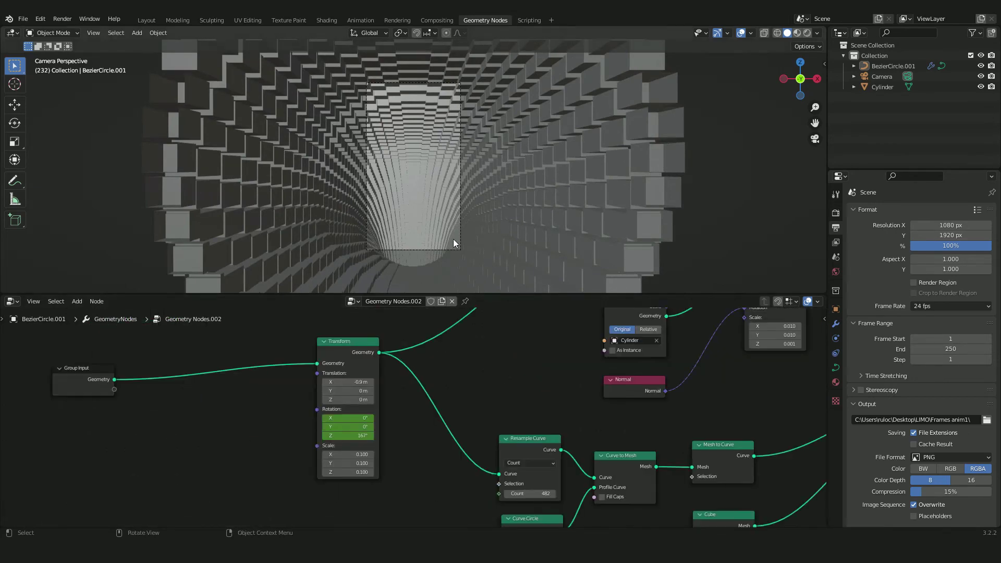
pyautogui.moveTo(431, 235); pyautogui.dragTo(473, 235, button='middle')
pyautogui.scroll(-5, 473, 235)
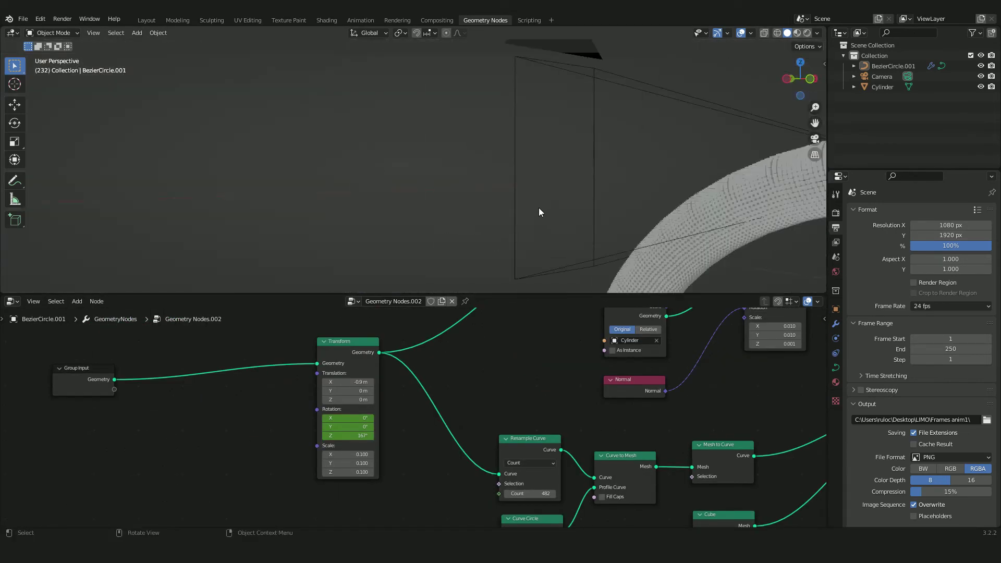
# Tilt the camera about its X axis by about −10.5° and look through it
pyautogui.click(516, 218)
pyautogui.moveTo(539, 234); pyautogui.dragTo(668, 207, button='middle')
pyautogui.press('r')
pyautogui.press('x')
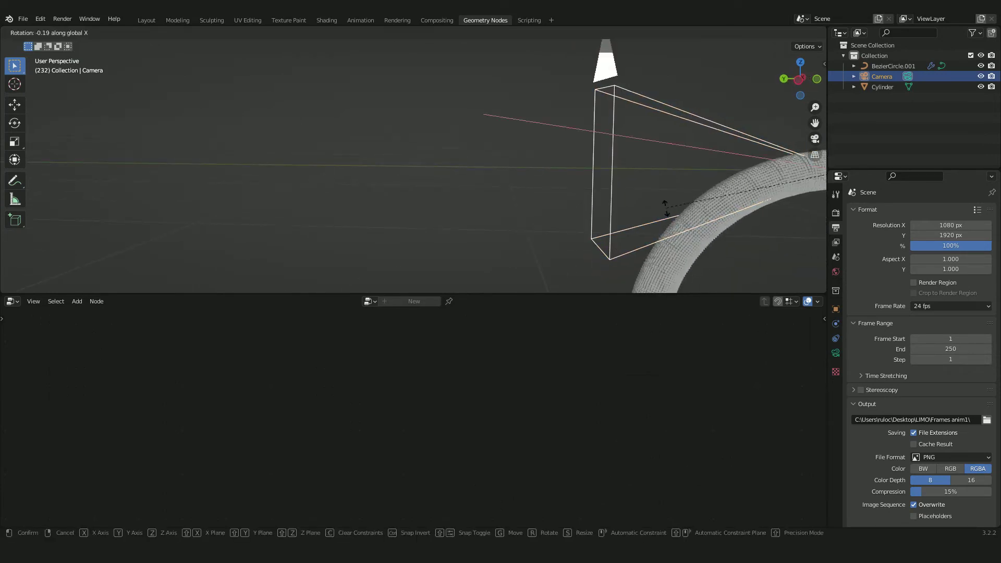
pyautogui.click(665, 240)
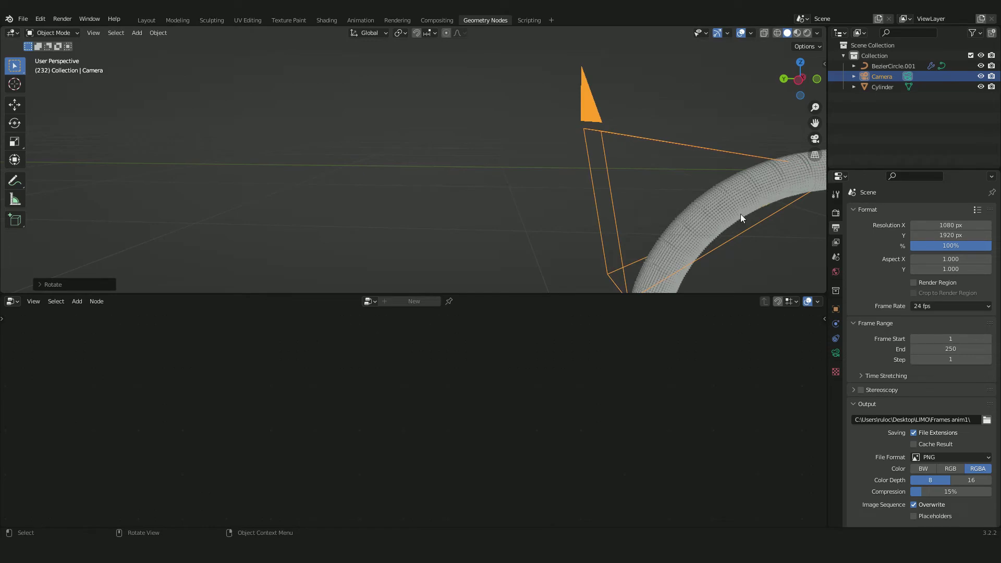
pyautogui.click(811, 139)
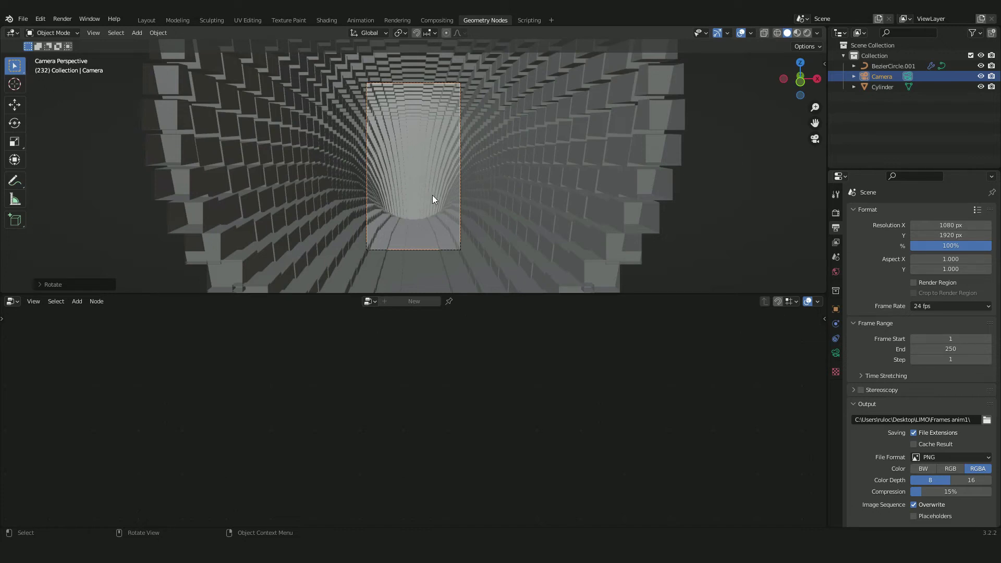
# Select the tunnel object, shift Group Output right, and pick the Black Set Material node
pyautogui.click(595, 247)
pyautogui.moveTo(647, 385); pyautogui.dragTo(363, 400, button='middle')
pyautogui.moveTo(496, 400); pyautogui.dragTo(621, 409)
pyautogui.moveTo(461, 338); pyautogui.dragTo(522, 427, button='middle')
pyautogui.click(445, 324)
# Place the Black Set Material node between Instance on Points and Group Output
pyautogui.press('g')
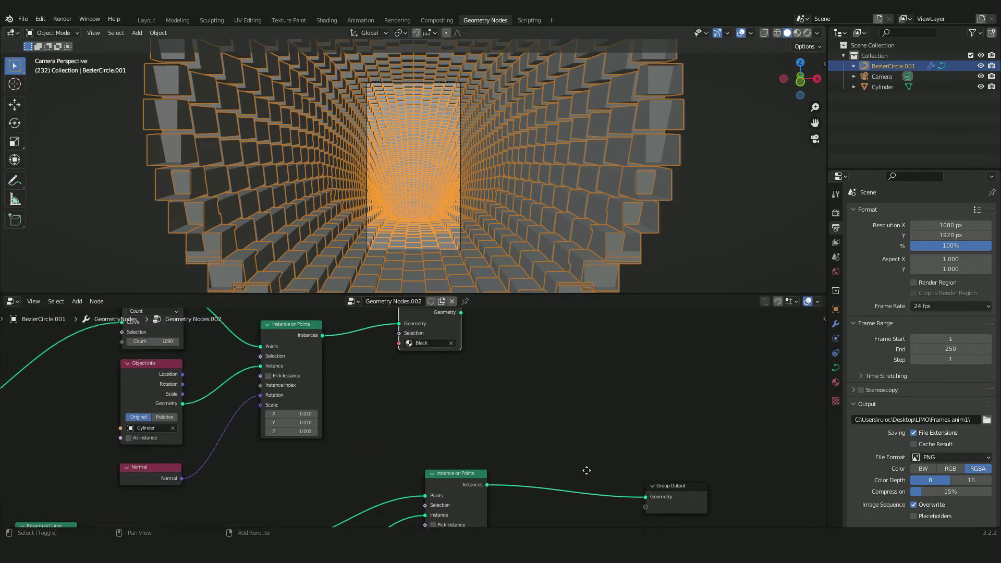
pyautogui.click(621, 471)
pyautogui.scroll(-3, 567, 428)
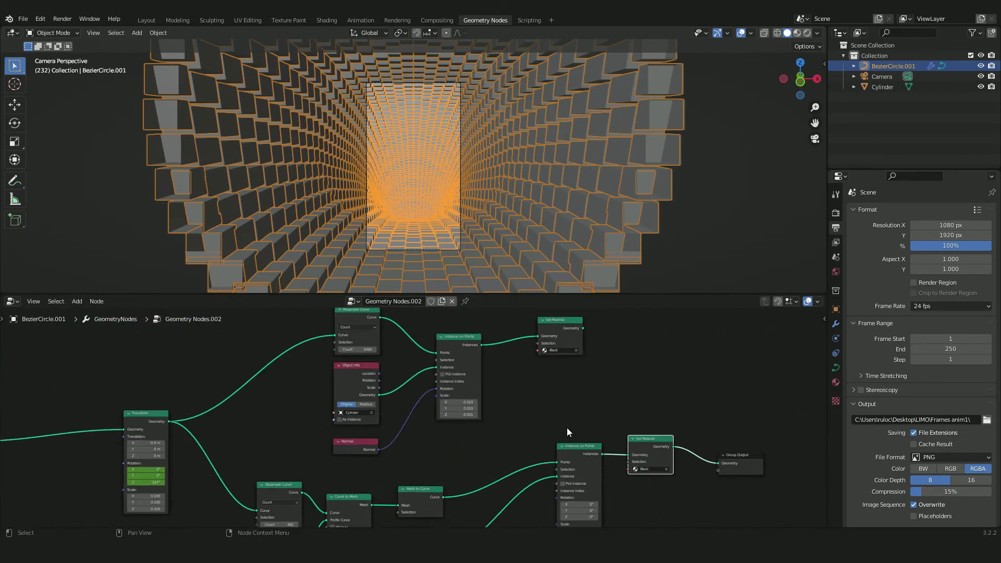
# Delete the upper cylinder-instancing node branch
pyautogui.moveTo(608, 327); pyautogui.dragTo(317, 427)
pyautogui.moveTo(593, 312); pyautogui.dragTo(336, 417)
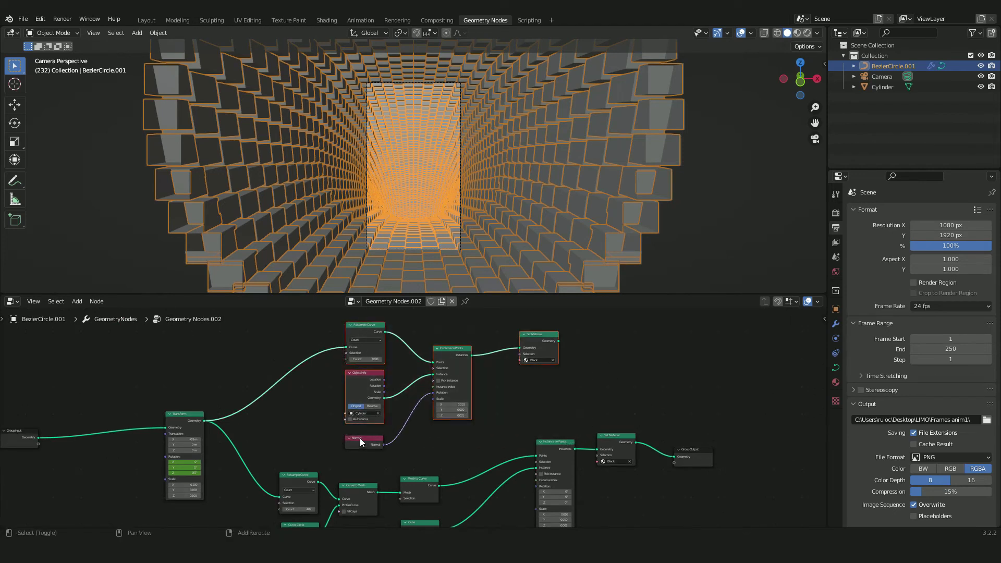
pyautogui.press('x')
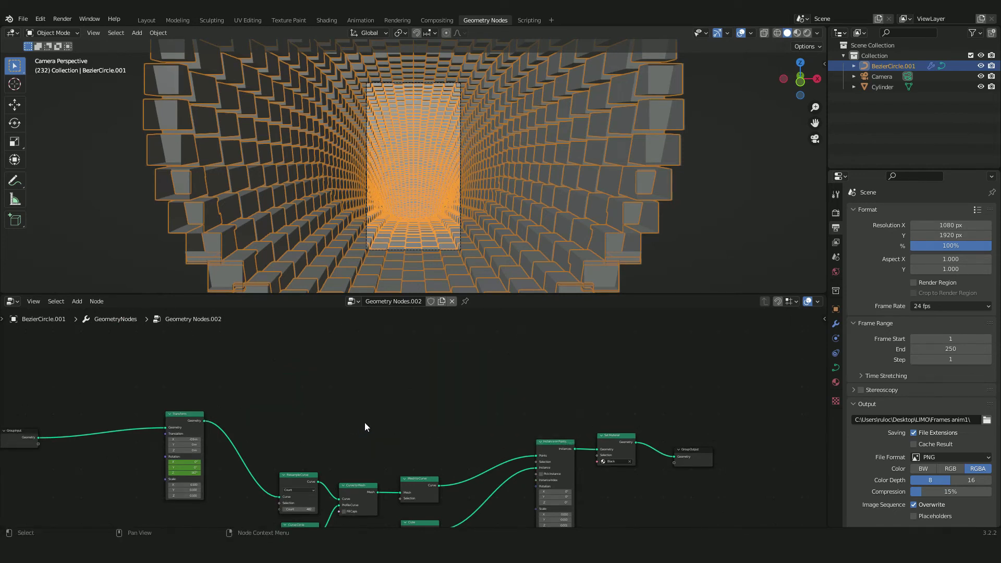
pyautogui.scroll(-2, 364, 426)
# Move the remaining black cube node chain into place
pyautogui.moveTo(292, 364); pyautogui.dragTo(644, 492)
pyautogui.press('g')
pyautogui.click(606, 354)
pyautogui.moveTo(626, 405); pyautogui.dragTo(539, 417, button='middle')
pyautogui.scroll(4, 546, 411)
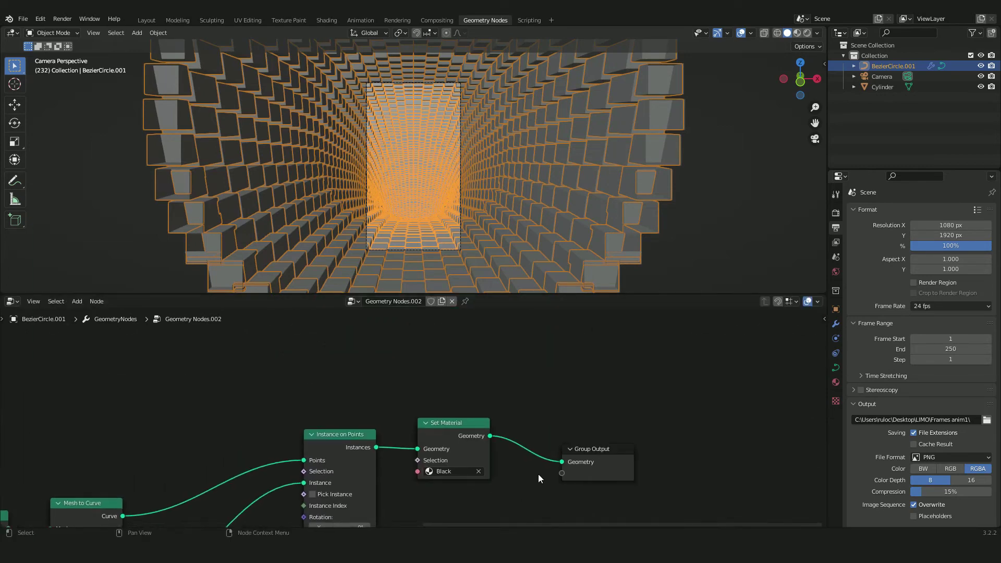
pyautogui.scroll(1, 537, 478)
# Switch the viewport to Material Preview and deselect the tunnel
pyautogui.click(796, 33)
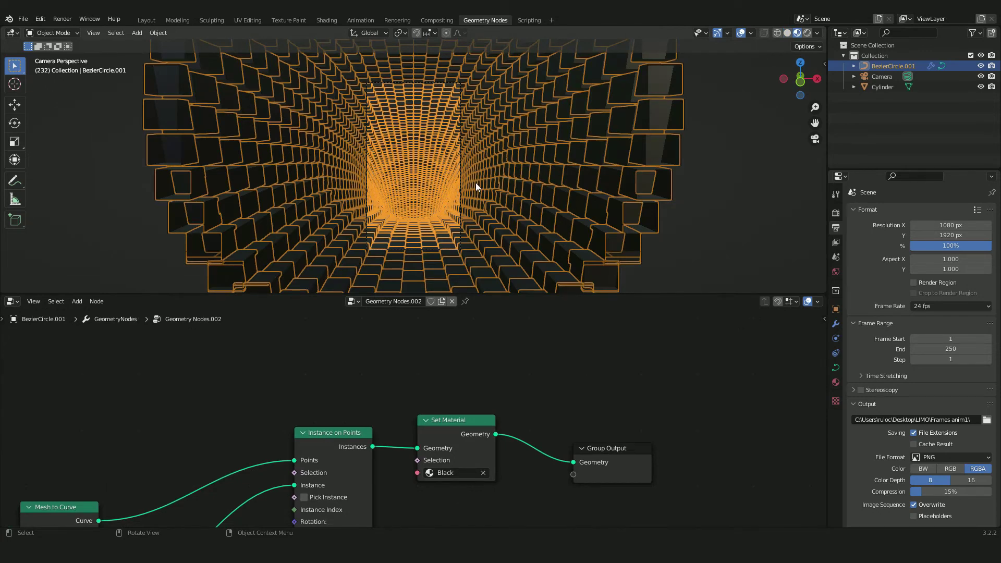
pyautogui.click(733, 187)
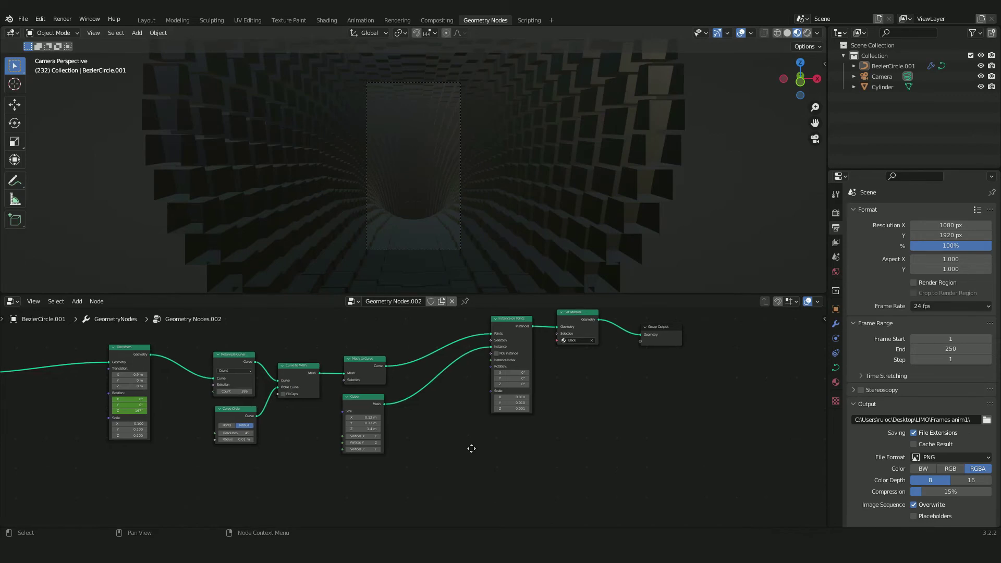
pyautogui.scroll(2, 468, 452)
pyautogui.scroll(-4, 447, 396)
# Duplicate Instance on Points and Set Material below the originals, moving Group Output right
pyautogui.click(518, 332)
pyautogui.keyDown('shift'); pyautogui.click(562, 324); pyautogui.keyUp('shift')
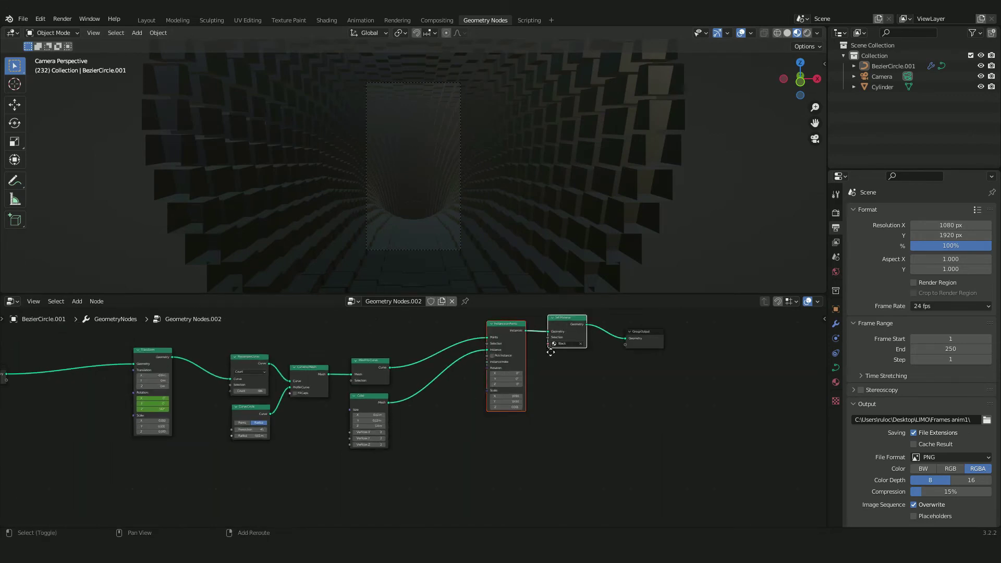
pyautogui.hotkey('shift', 'd')
pyautogui.click(557, 466)
pyautogui.moveTo(636, 348); pyautogui.dragTo(698, 368)
# Insert a Join Geometry node on the output link, undoing a mistaken Join Strings node
pyautogui.hotkey('shift', 'a')
pyautogui.click(703, 404)
pyautogui.write('join')
pyautogui.press('Return')
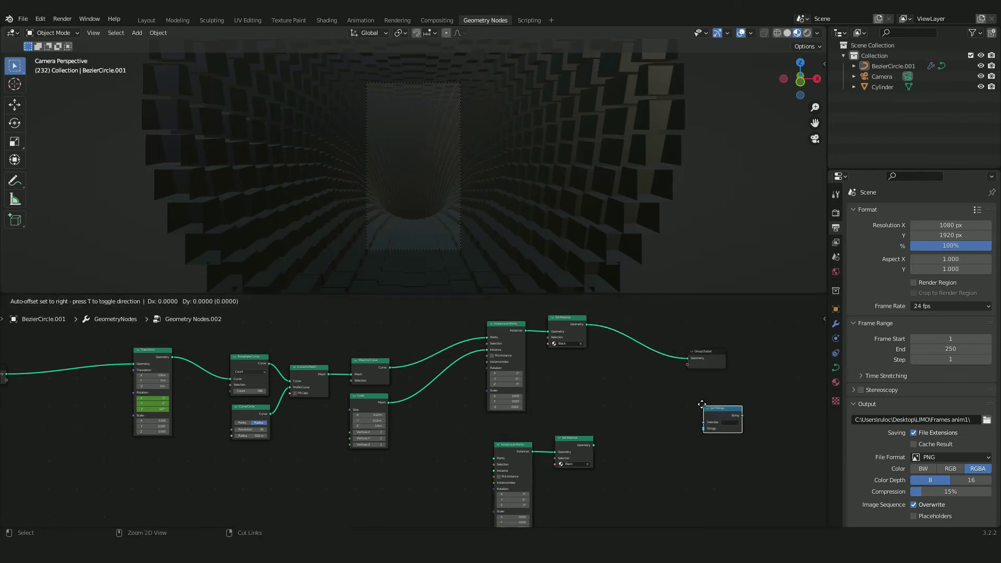
pyautogui.click(701, 405)
pyautogui.hotkey('ctrl', 'z')
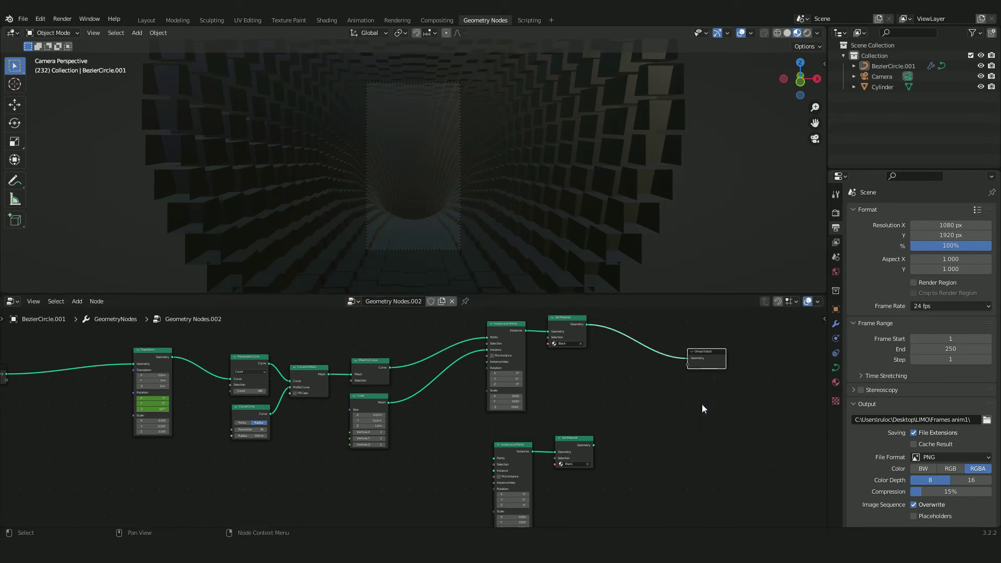
pyautogui.hotkey('shift', 'a')
pyautogui.write('join')
pyautogui.press('Down')
pyautogui.press('Return')
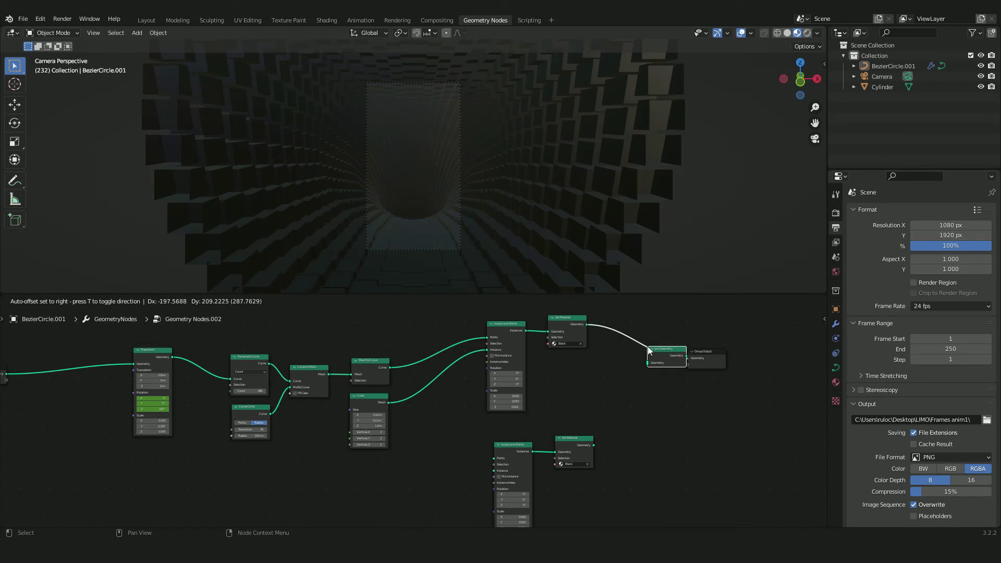
pyautogui.click(627, 350)
# Connect the copied branch into Join Geometry and give it the White material
pyautogui.moveTo(593, 444); pyautogui.dragTo(627, 363)
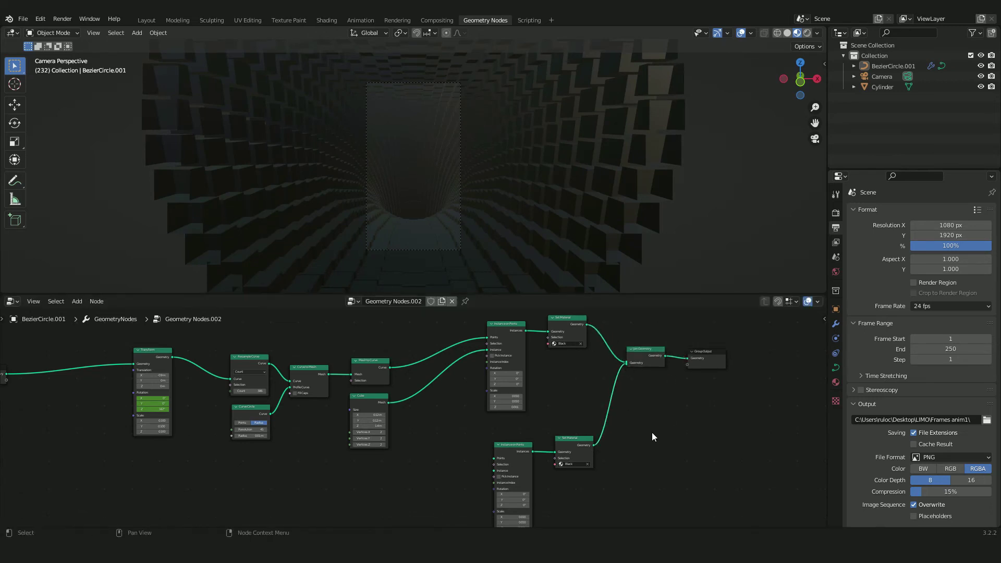
pyautogui.scroll(5, 528, 421)
pyautogui.moveTo(522, 435); pyautogui.dragTo(549, 426, button='middle')
pyautogui.moveTo(551, 427); pyautogui.dragTo(541, 410)
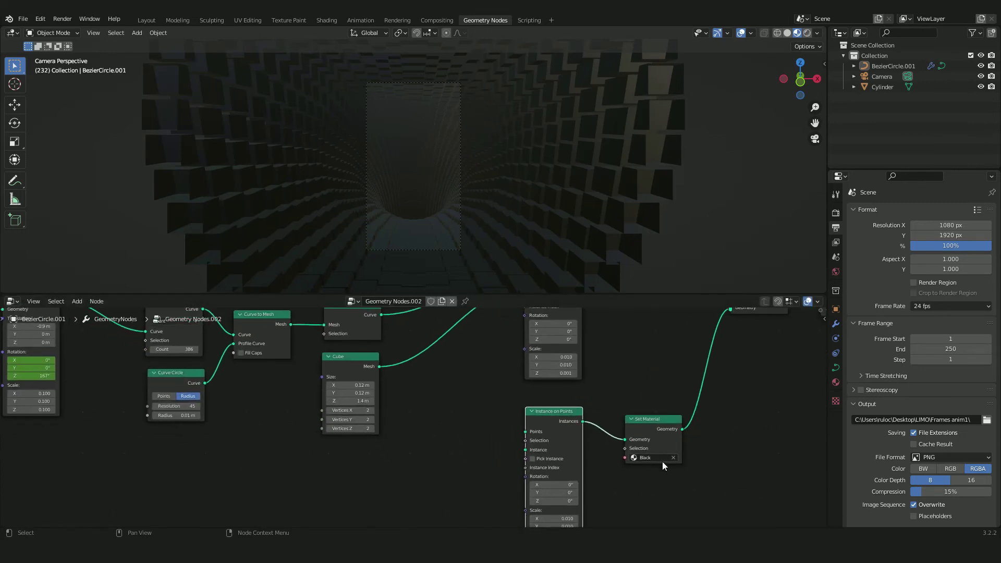
pyautogui.click(640, 457)
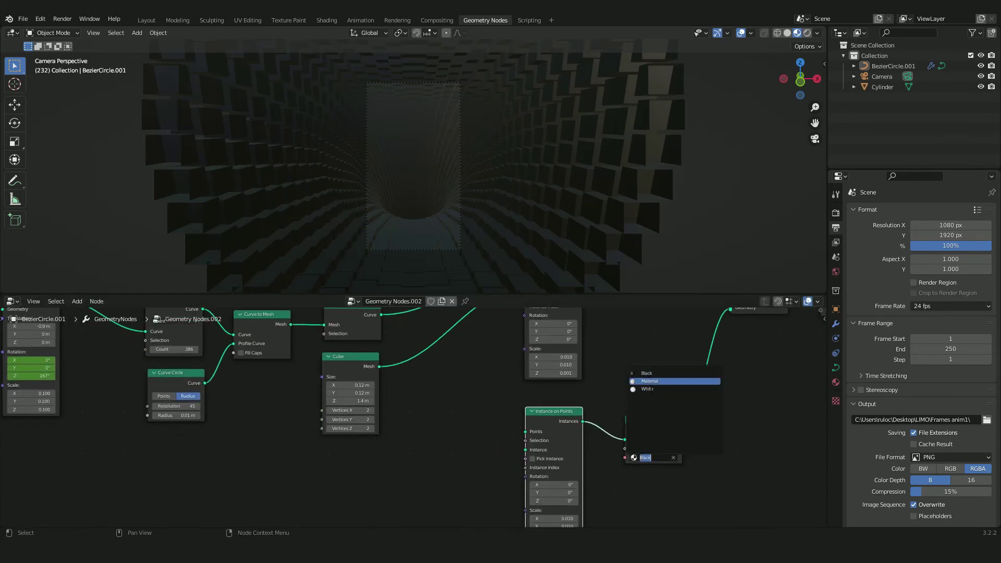
pyautogui.click(649, 389)
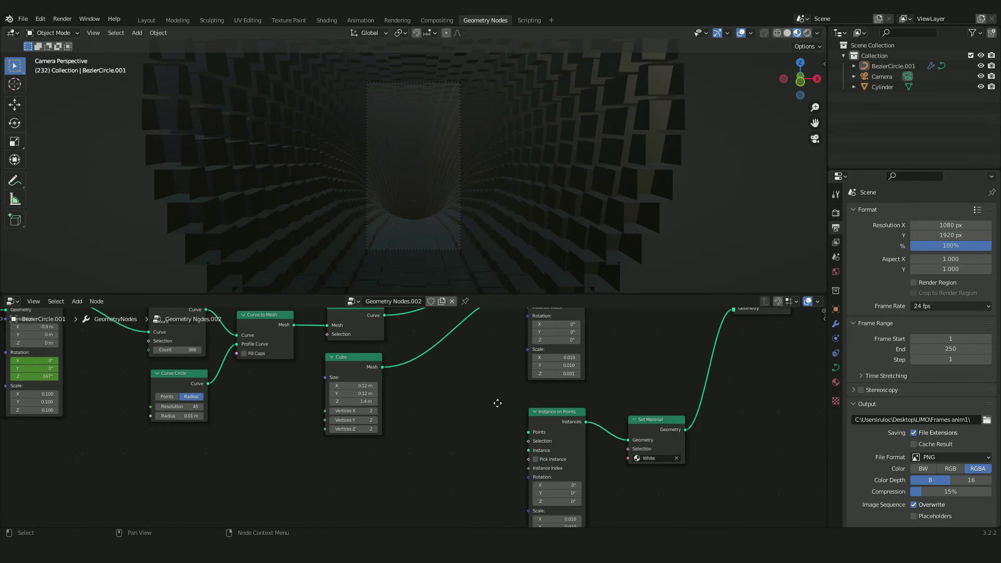
# Feed the tunnel curve into the copied Instance on Points node
pyautogui.moveTo(478, 400); pyautogui.dragTo(551, 430, button='middle')
pyautogui.scroll(-2, 543, 422)
pyautogui.moveTo(440, 396); pyautogui.dragTo(437, 395)
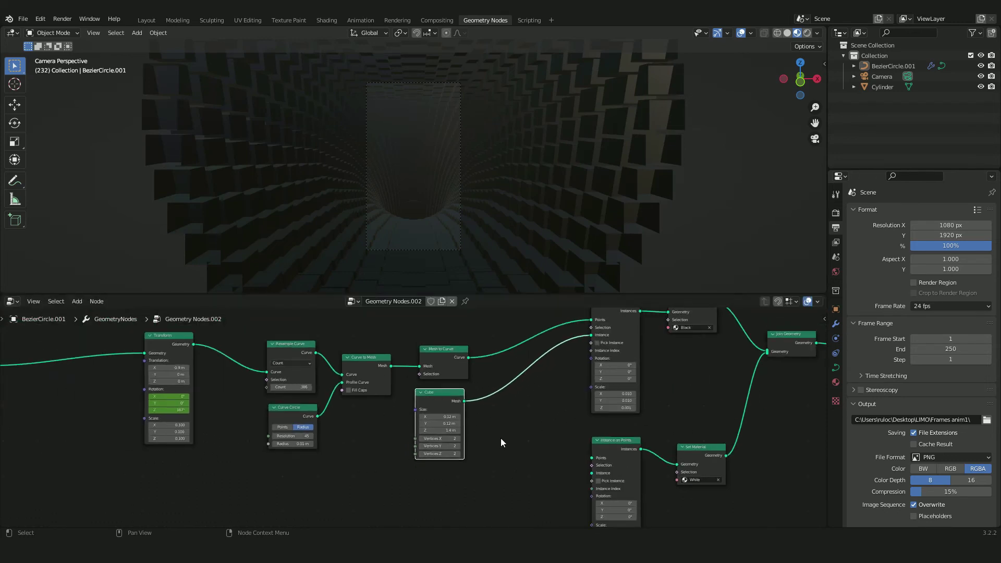
pyautogui.moveTo(504, 439); pyautogui.dragTo(457, 435, button='middle')
pyautogui.moveTo(422, 353); pyautogui.dragTo(544, 454)
pyautogui.moveTo(451, 420); pyautogui.dragTo(447, 353, button='middle')
pyautogui.moveTo(428, 447); pyautogui.dragTo(468, 504, button='middle')
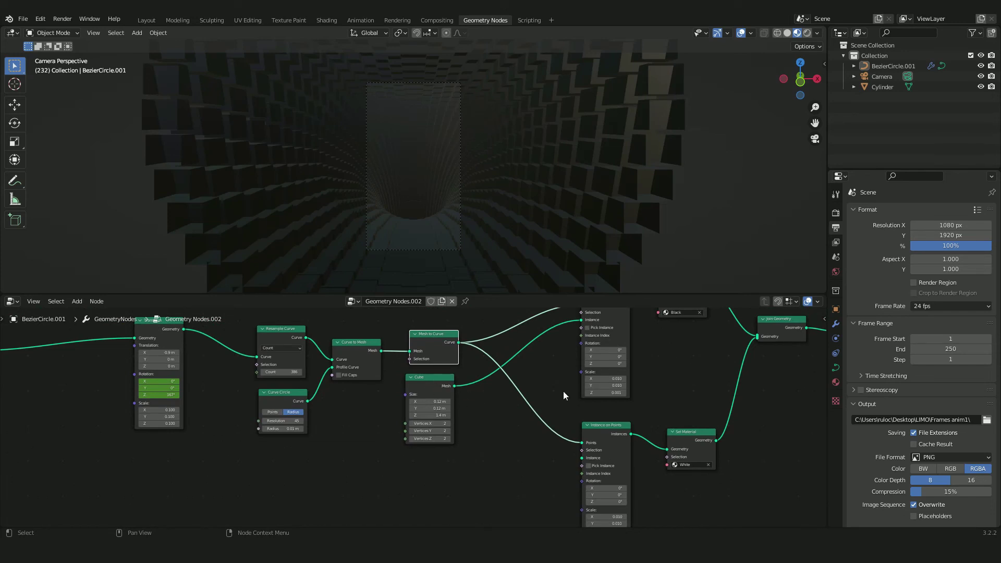
# Duplicate the Mesh to Curve node and arrange it beside the Cube node
pyautogui.click(285, 399)
pyautogui.click(435, 346)
pyautogui.hotkey('shift', 'd')
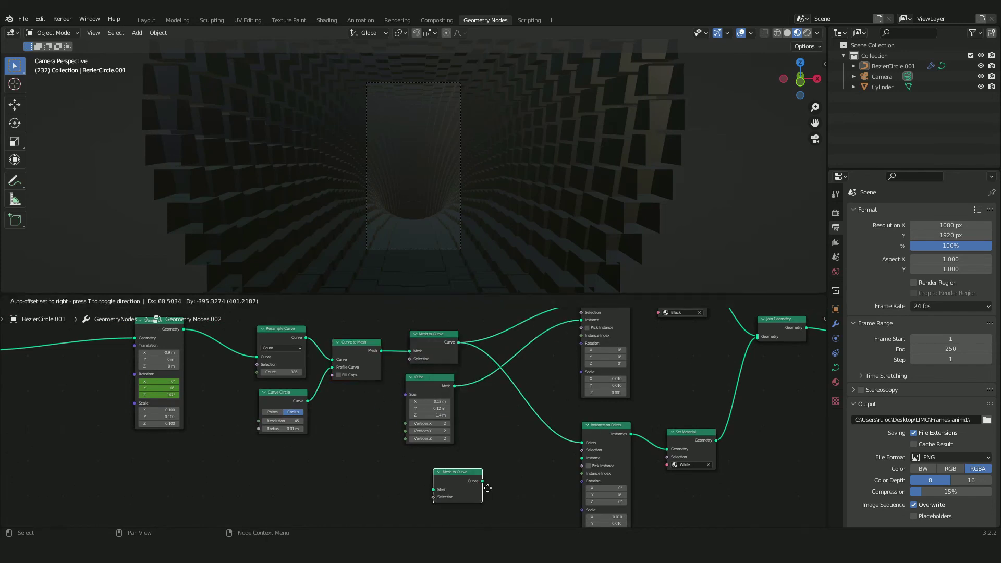
pyautogui.click(482, 493)
pyautogui.moveTo(429, 396); pyautogui.dragTo(359, 429)
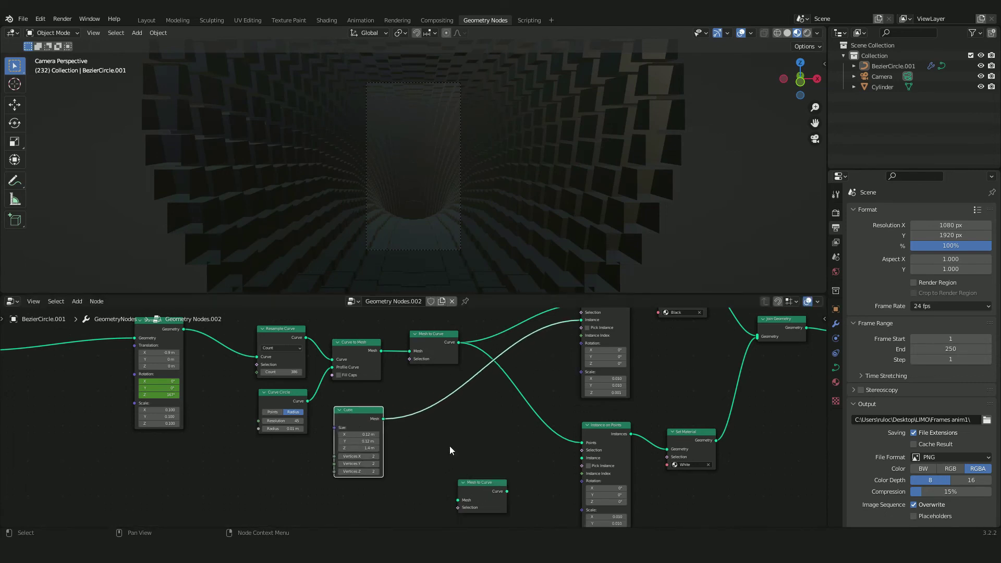
pyautogui.press('g')
# Duplicate the Curve Circle and Curve to Mesh nodes together for the outline branch
pyautogui.click(421, 427)
pyautogui.click(352, 358)
pyautogui.keyDown('shift'); pyautogui.click(278, 401); pyautogui.keyUp('shift')
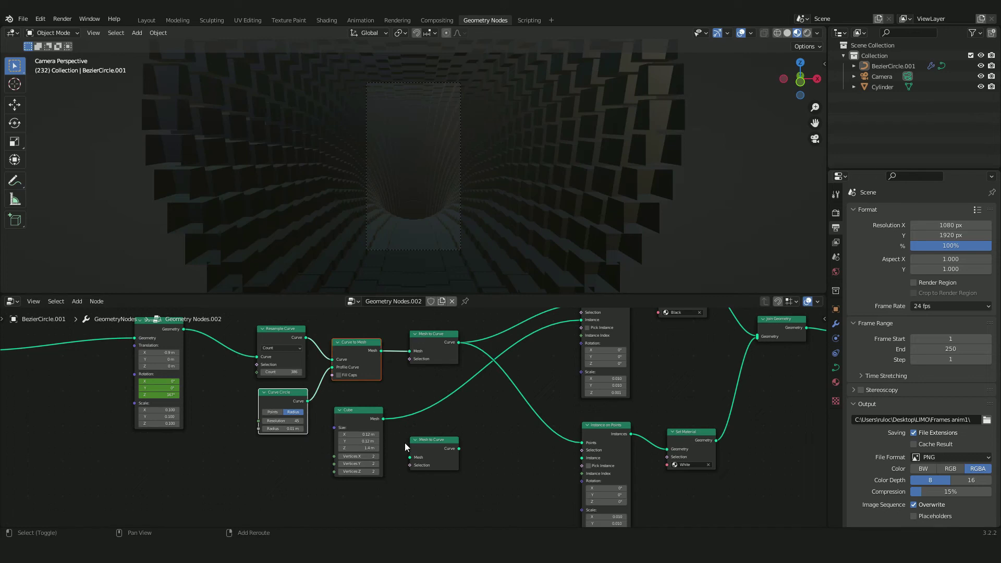
pyautogui.hotkey('shift', 'd')
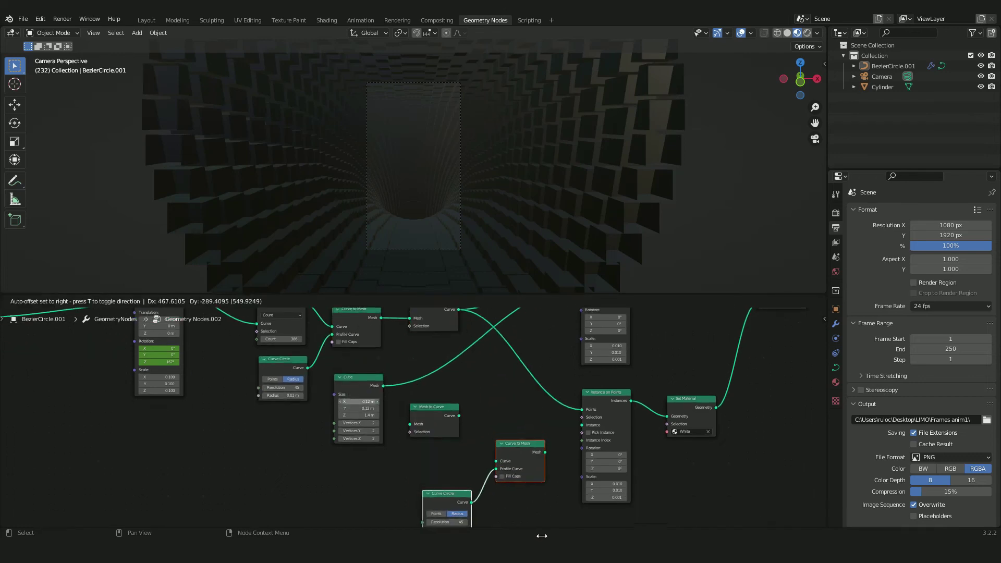
pyautogui.click(540, 475)
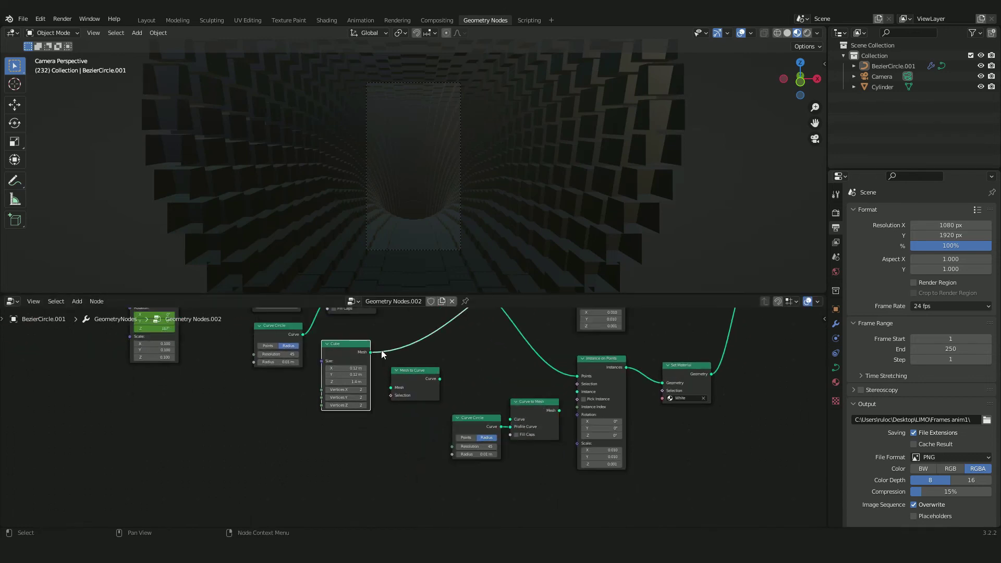
# Link the Cube mesh into Mesh to Curve and connect Curve to Mesh into the tree
pyautogui.moveTo(370, 352); pyautogui.dragTo(399, 336)
pyautogui.moveTo(396, 389); pyautogui.dragTo(450, 430)
pyautogui.moveTo(558, 410); pyautogui.dragTo(577, 392)
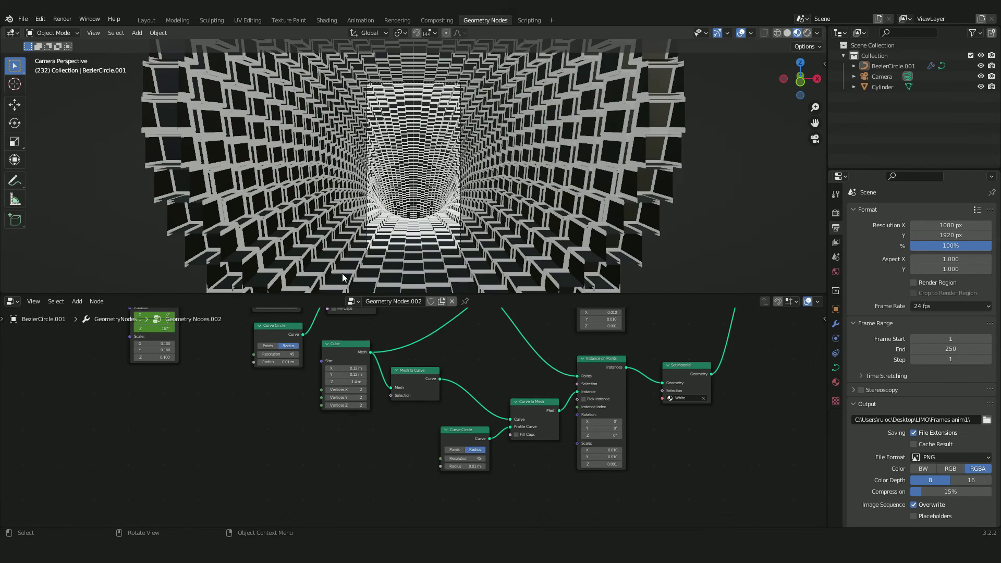
pyautogui.scroll(2, 353, 442)
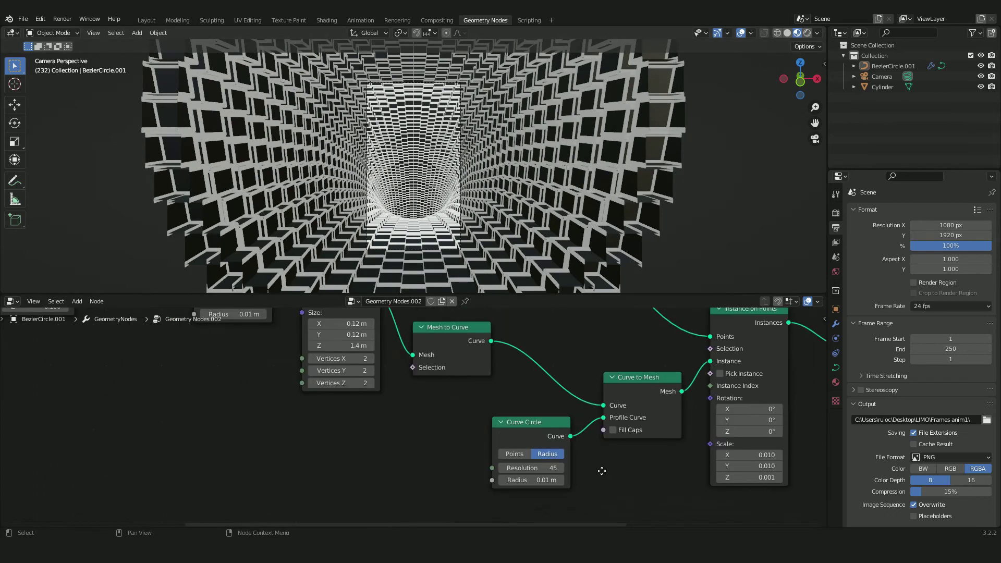
# Set the profile Curve Circle resolution to 4 for square outline tubes
pyautogui.click(530, 468)
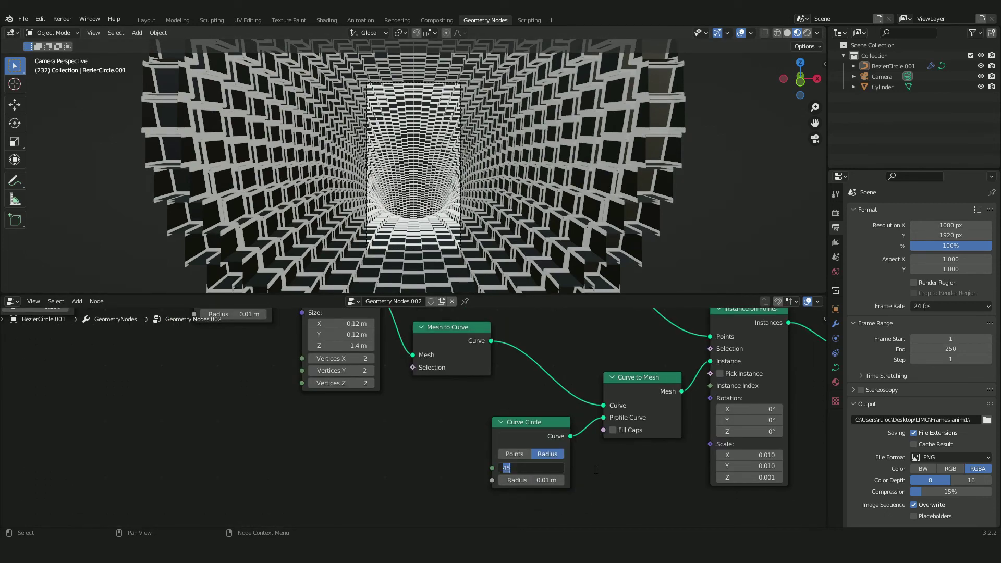
pyautogui.write('4')
pyautogui.press('Return')
pyautogui.moveTo(544, 224); pyautogui.dragTo(521, 229, button='middle')
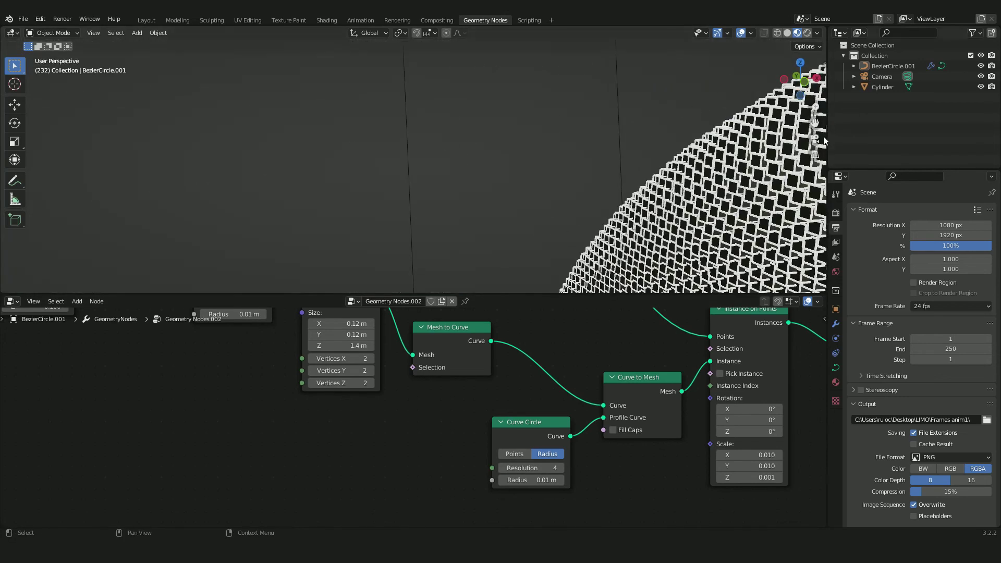
pyautogui.press('KP_0')
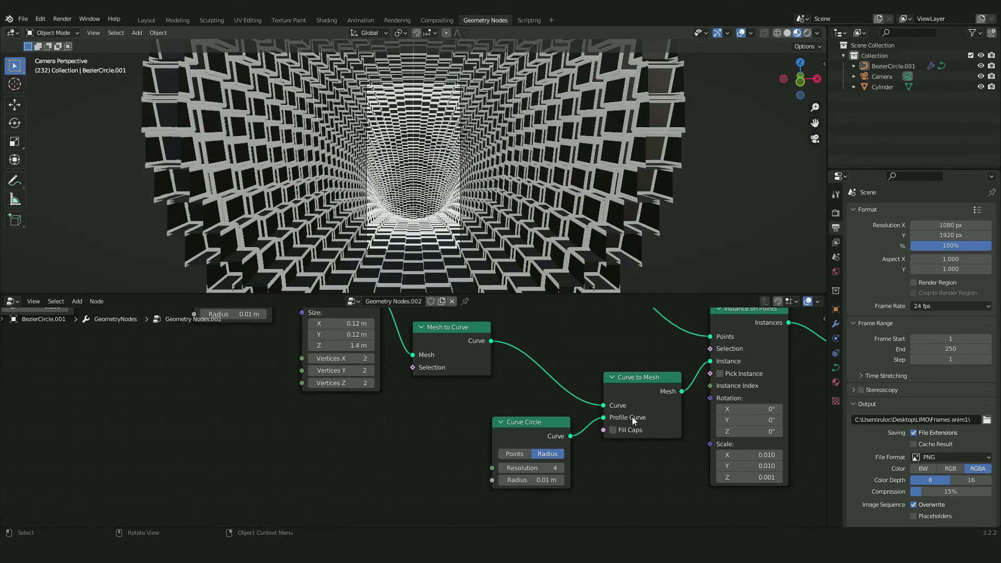
pyautogui.moveTo(508, 485); pyautogui.dragTo(503, 485, button='middle')
pyautogui.click(531, 469)
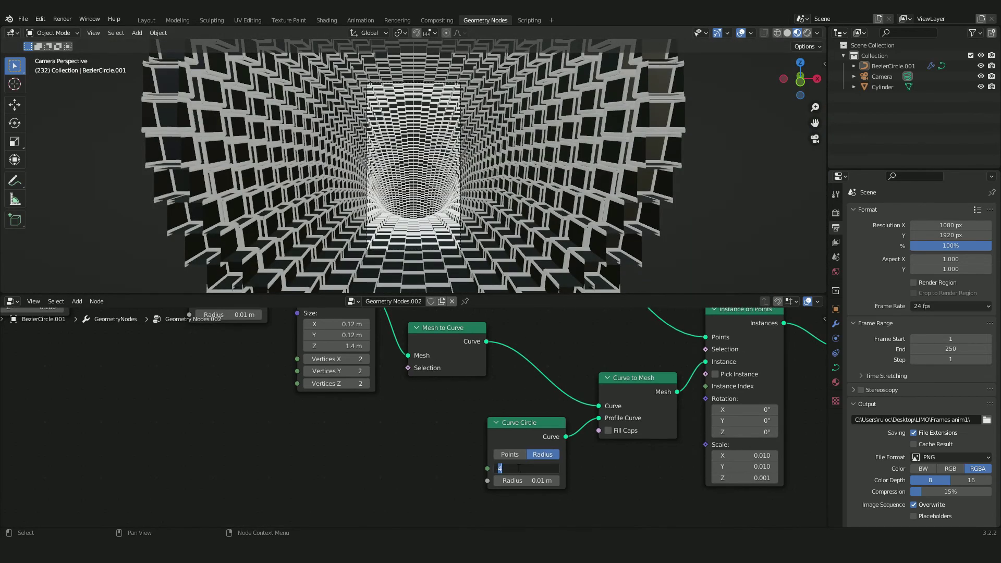
pyautogui.press('Return')
# Set the profile circle radius to 0.001 m for thin edge lines
pyautogui.click(532, 481)
pyautogui.press('BackSpace')
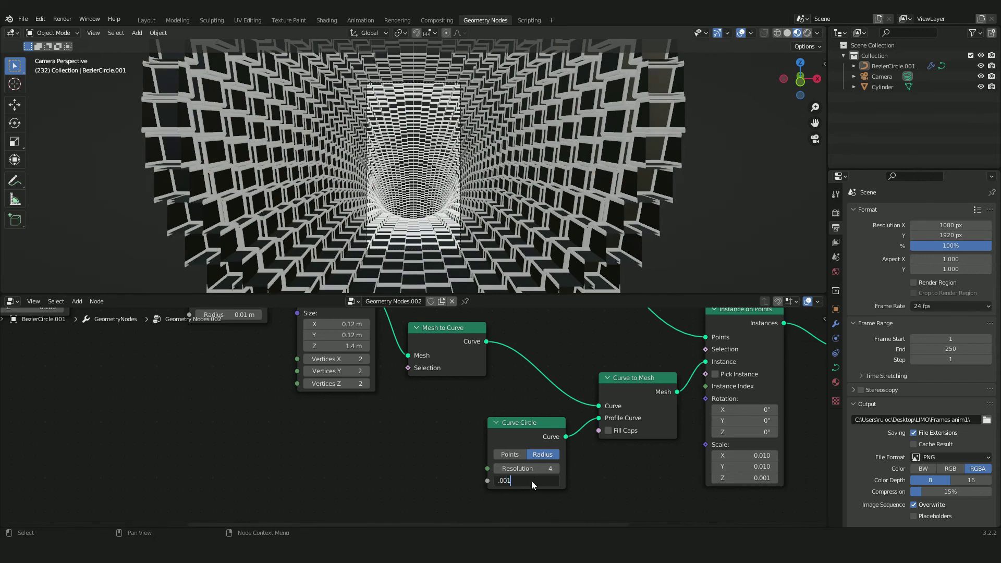
pyautogui.write('.001')
pyautogui.press('Return')
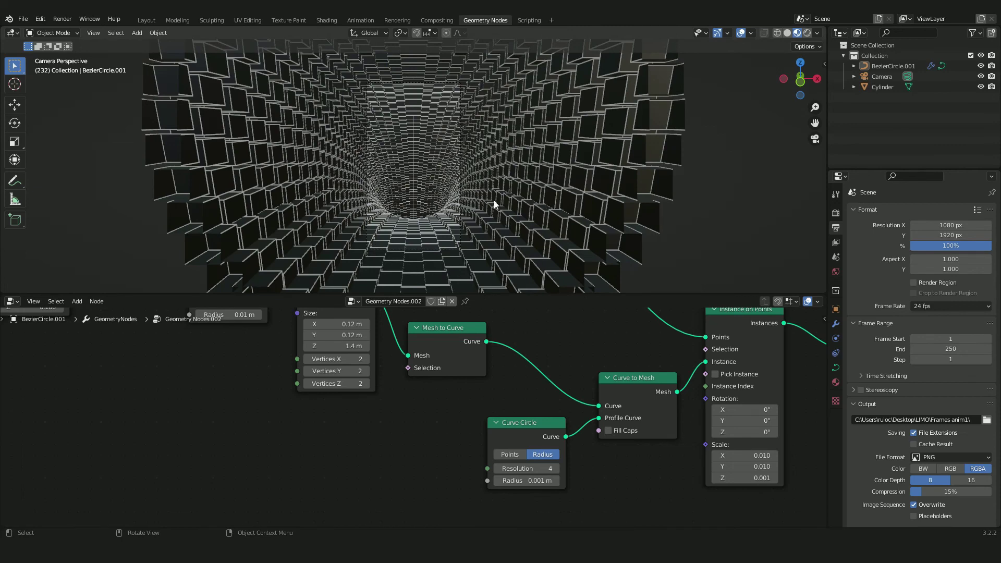
# Preview the tunnel animation, then browse for the render output folder
pyautogui.press('space')
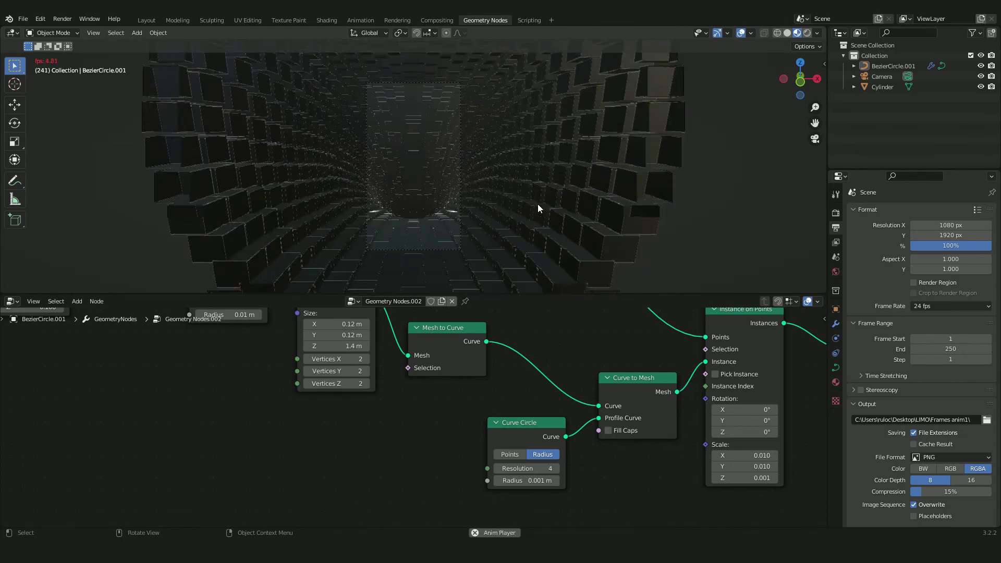
pyautogui.press('space')
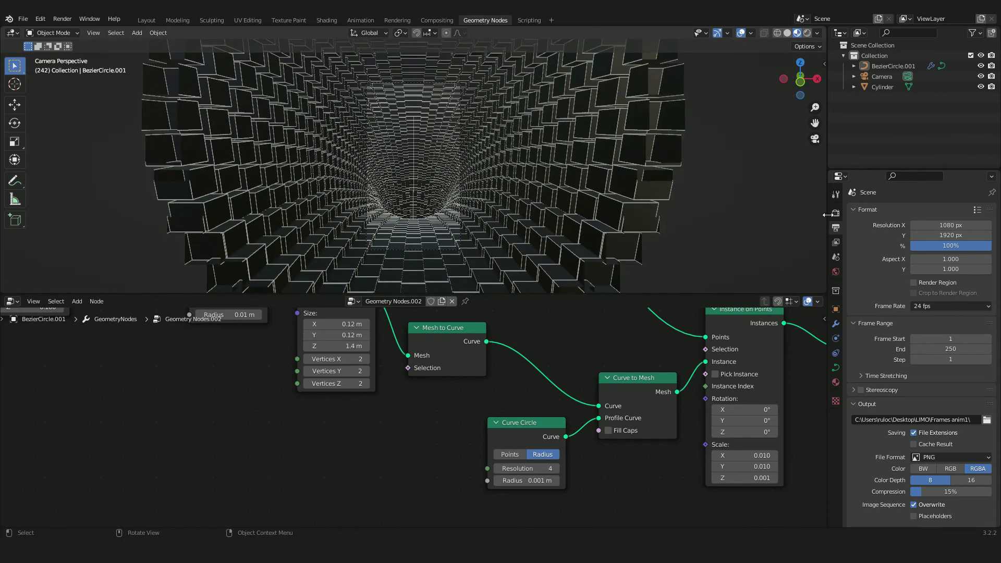
pyautogui.click(836, 213)
pyautogui.click(835, 229)
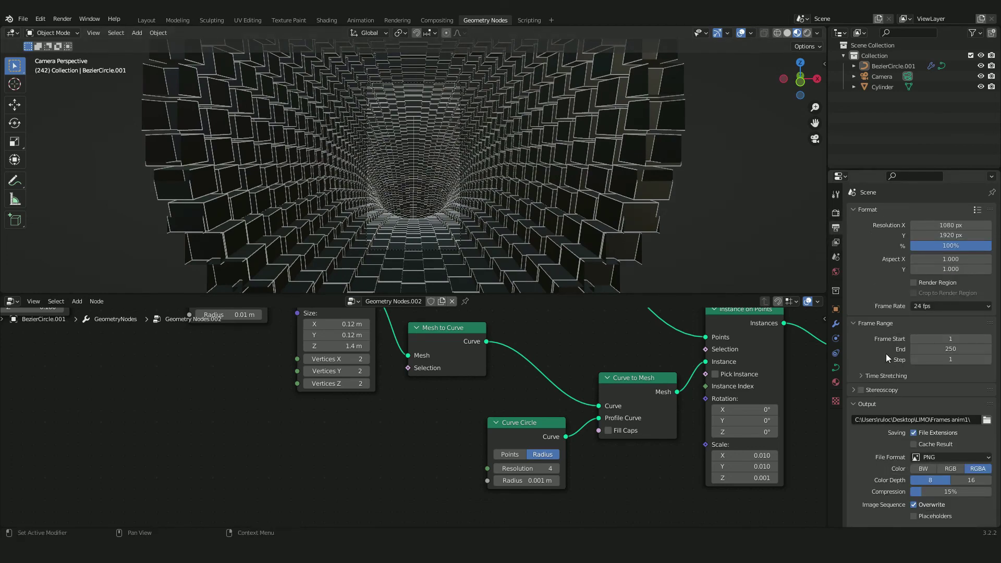
pyautogui.scroll(-2, 938, 364)
pyautogui.click(986, 379)
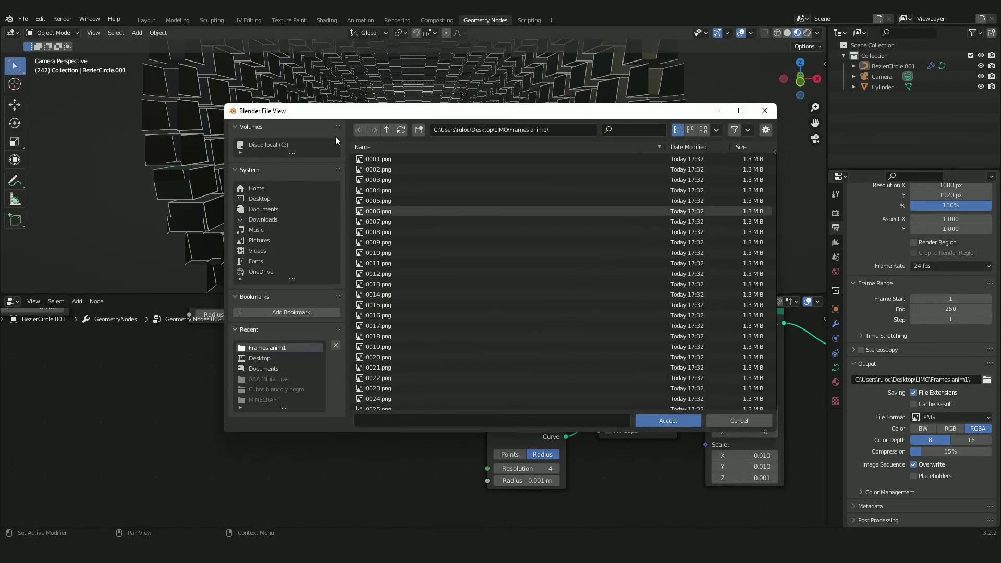
# Create a 'Frames anim2' folder in Desktop > LIMO and accept it as the render output path
pyautogui.click(263, 198)
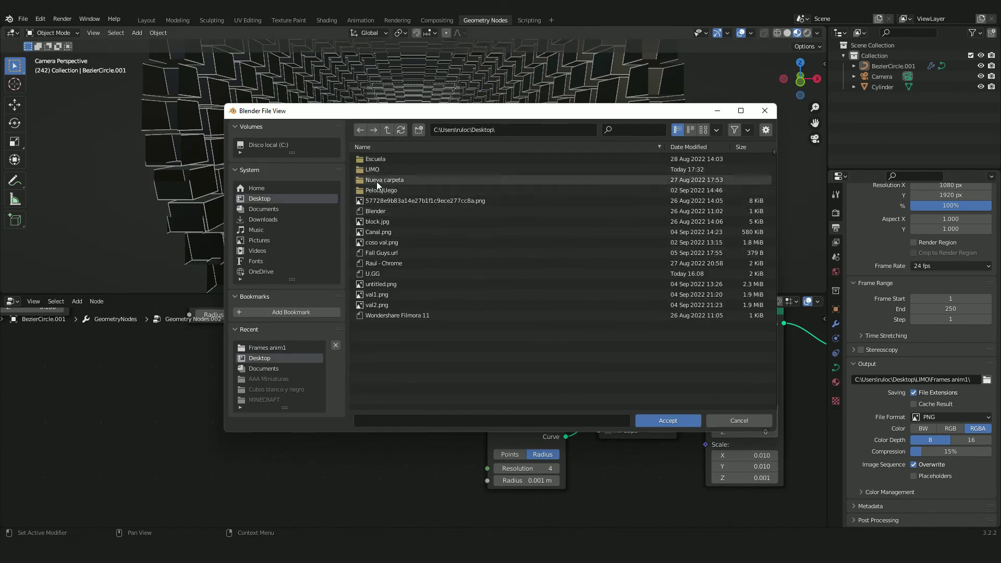
pyautogui.doubleClick(377, 168)
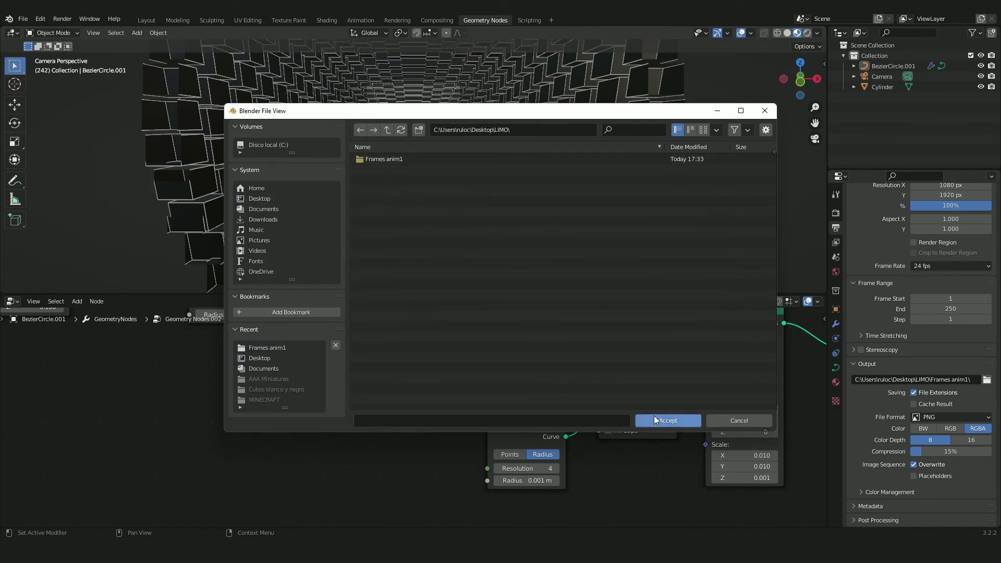
pyautogui.click(558, 421)
pyautogui.press('i')
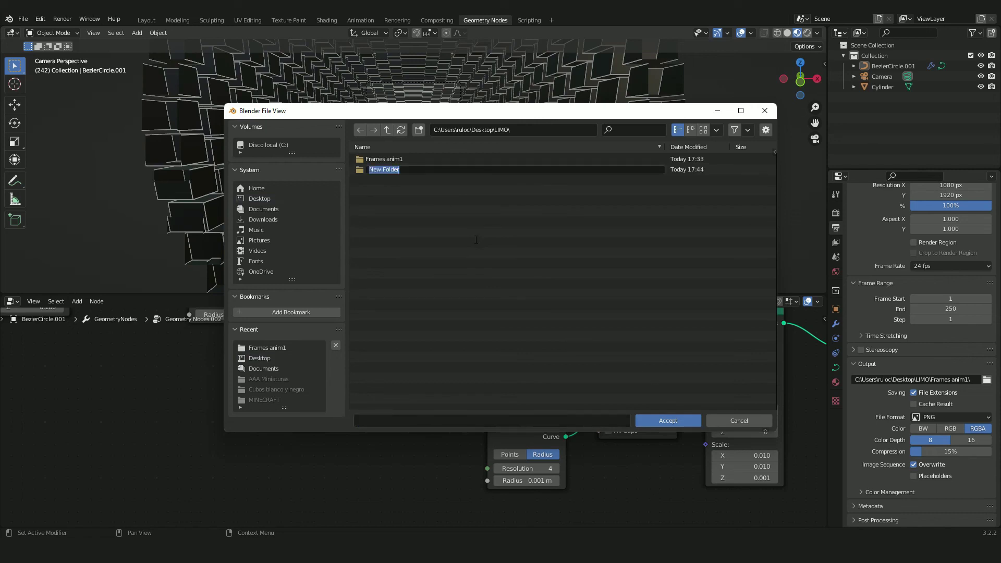
pyautogui.write('Frames anim2')
pyautogui.press('Return')
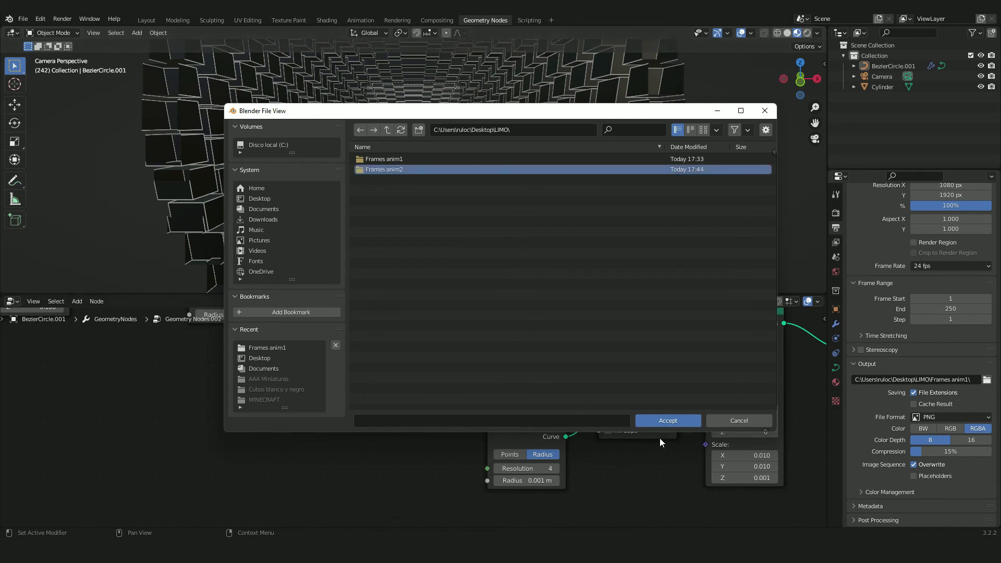
pyautogui.click(671, 422)
pyautogui.click(675, 421)
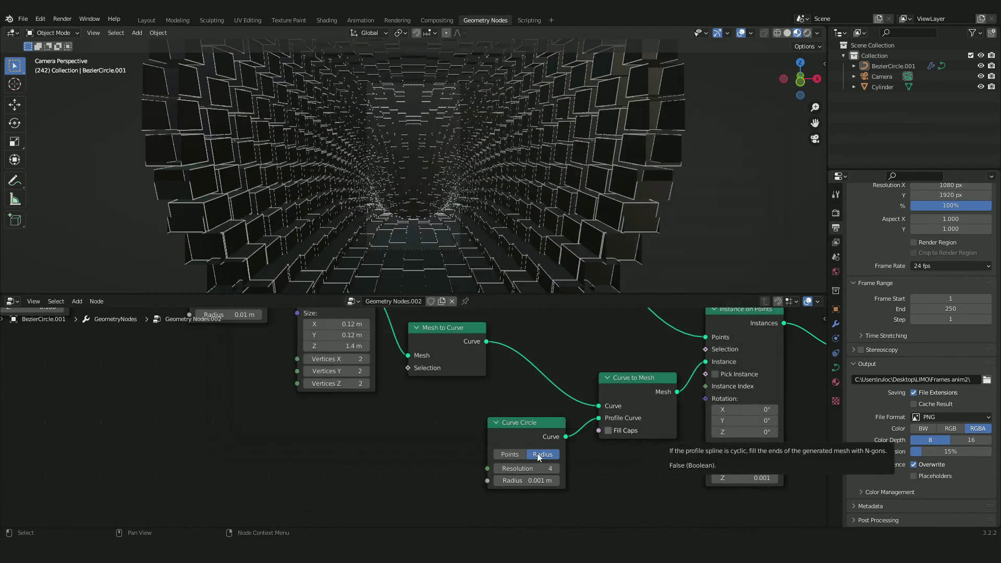
# Fit the node tree in view and render the full animation, frames 1–250
pyautogui.press('Home')
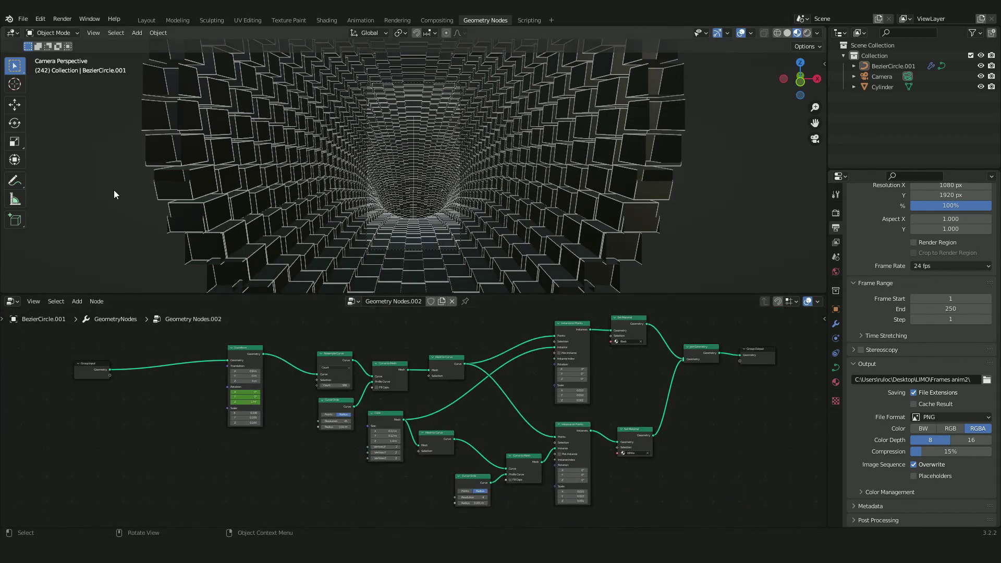
pyautogui.click(62, 19)
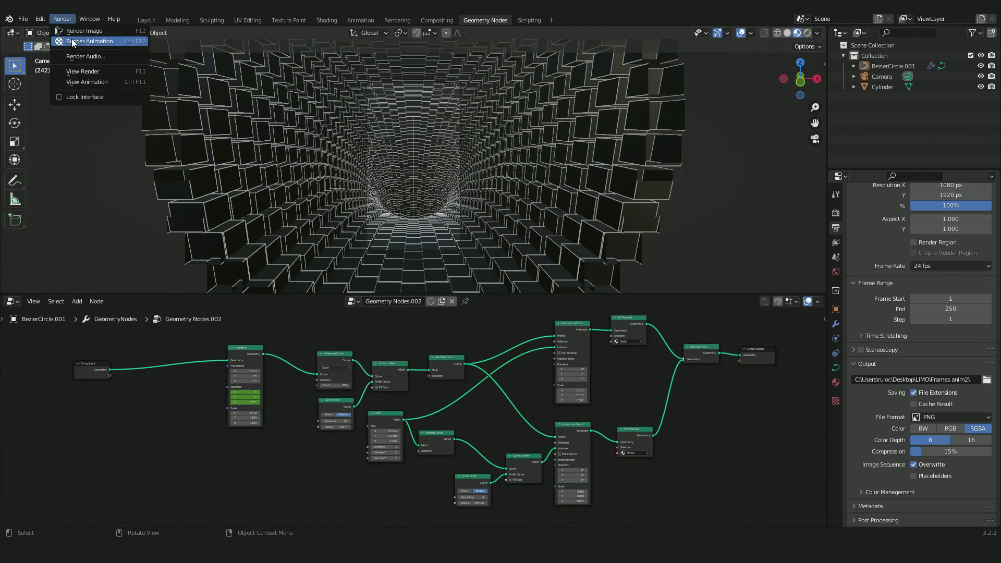
pyautogui.click(74, 42)
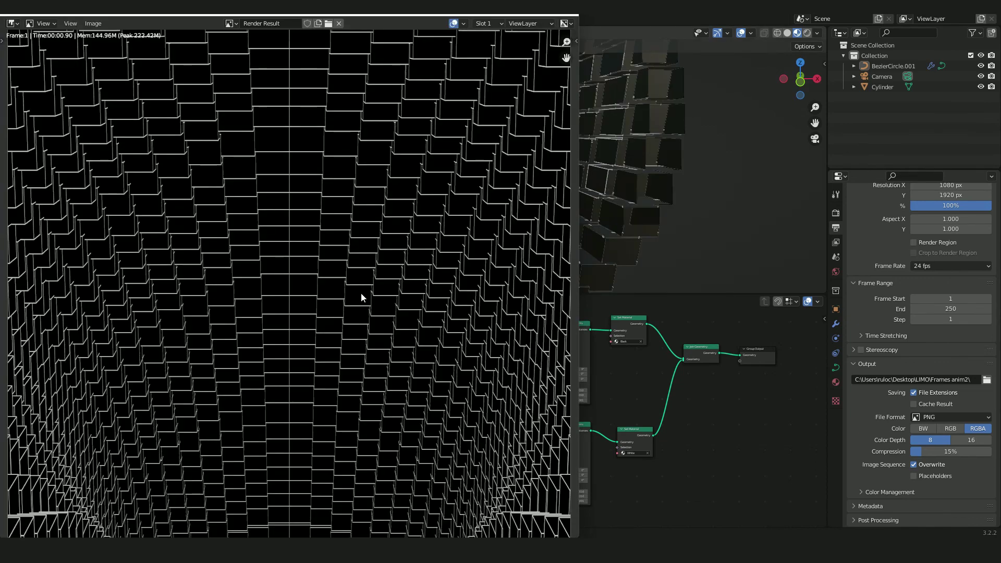